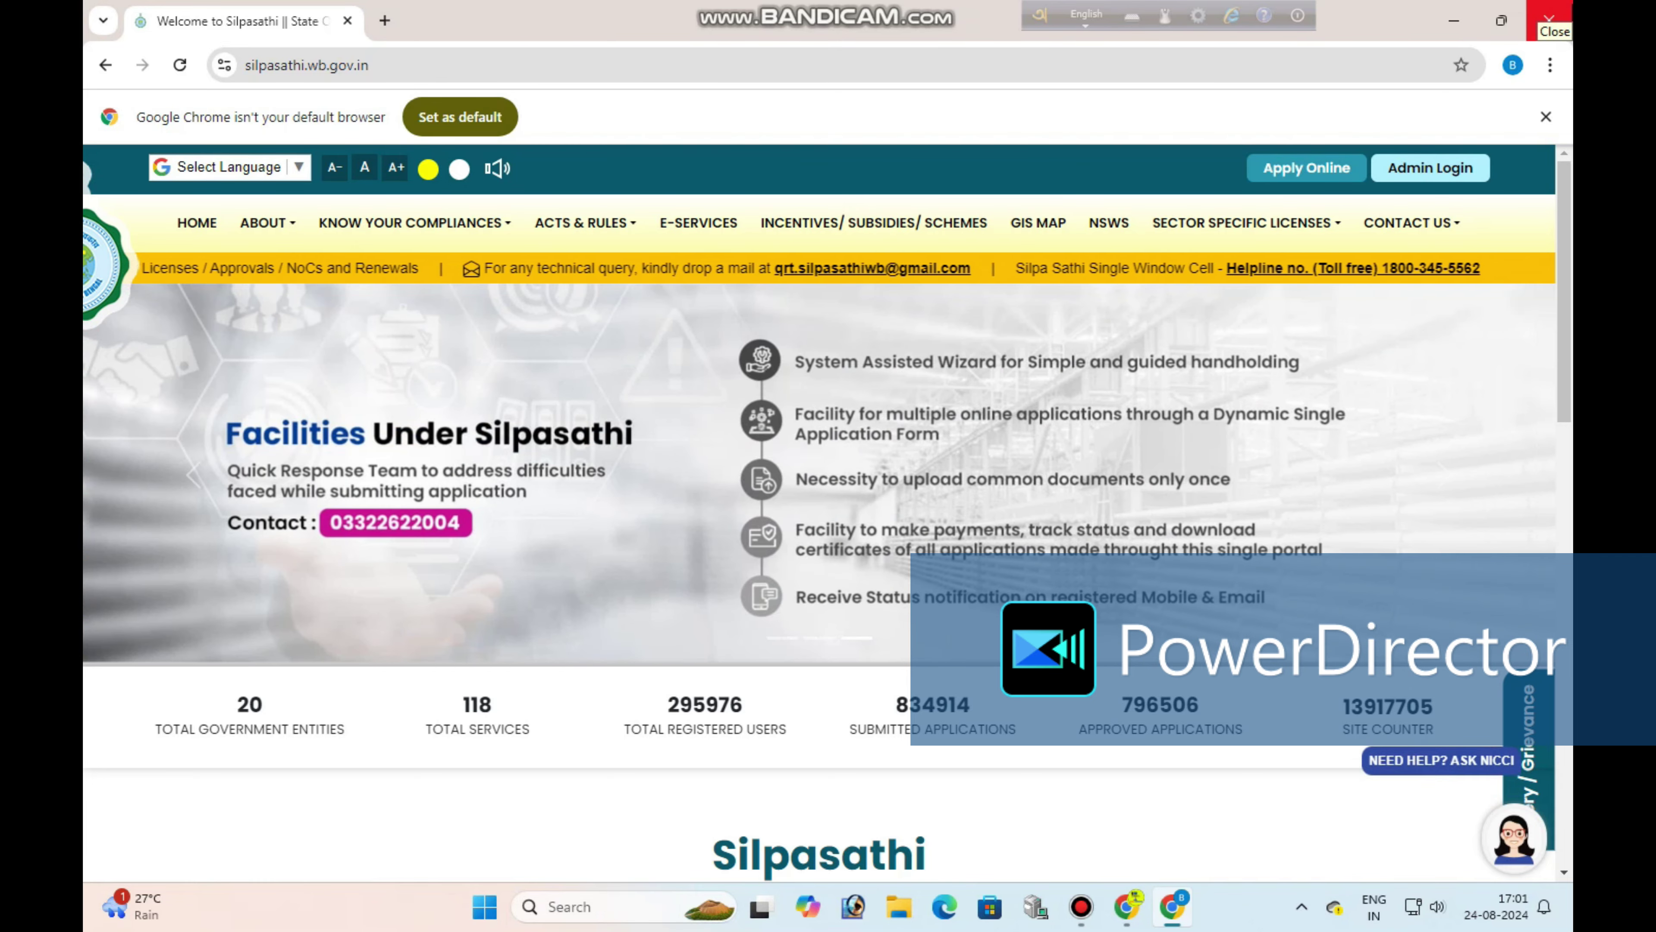
Start a fresh maximised Chrome window, search Google for shilpa sathi and open the Silpasathi portal's home page
{"action": "left_click", "coordinate": [1568, 8]}
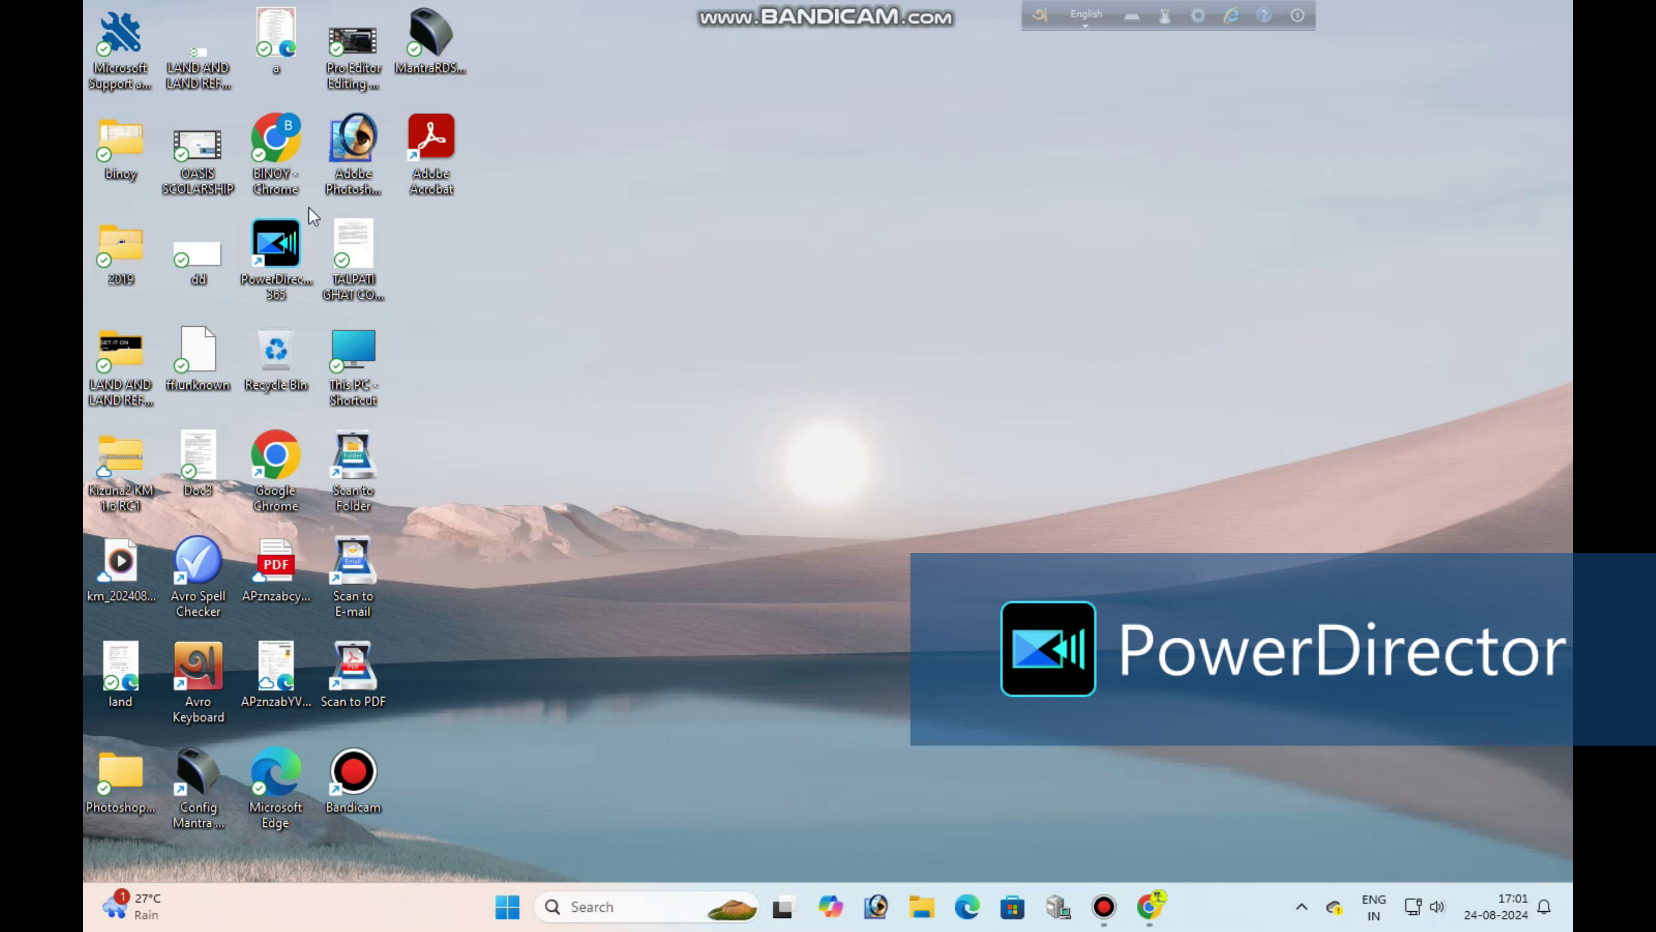
{"action": "double_click", "coordinate": [289, 160]}
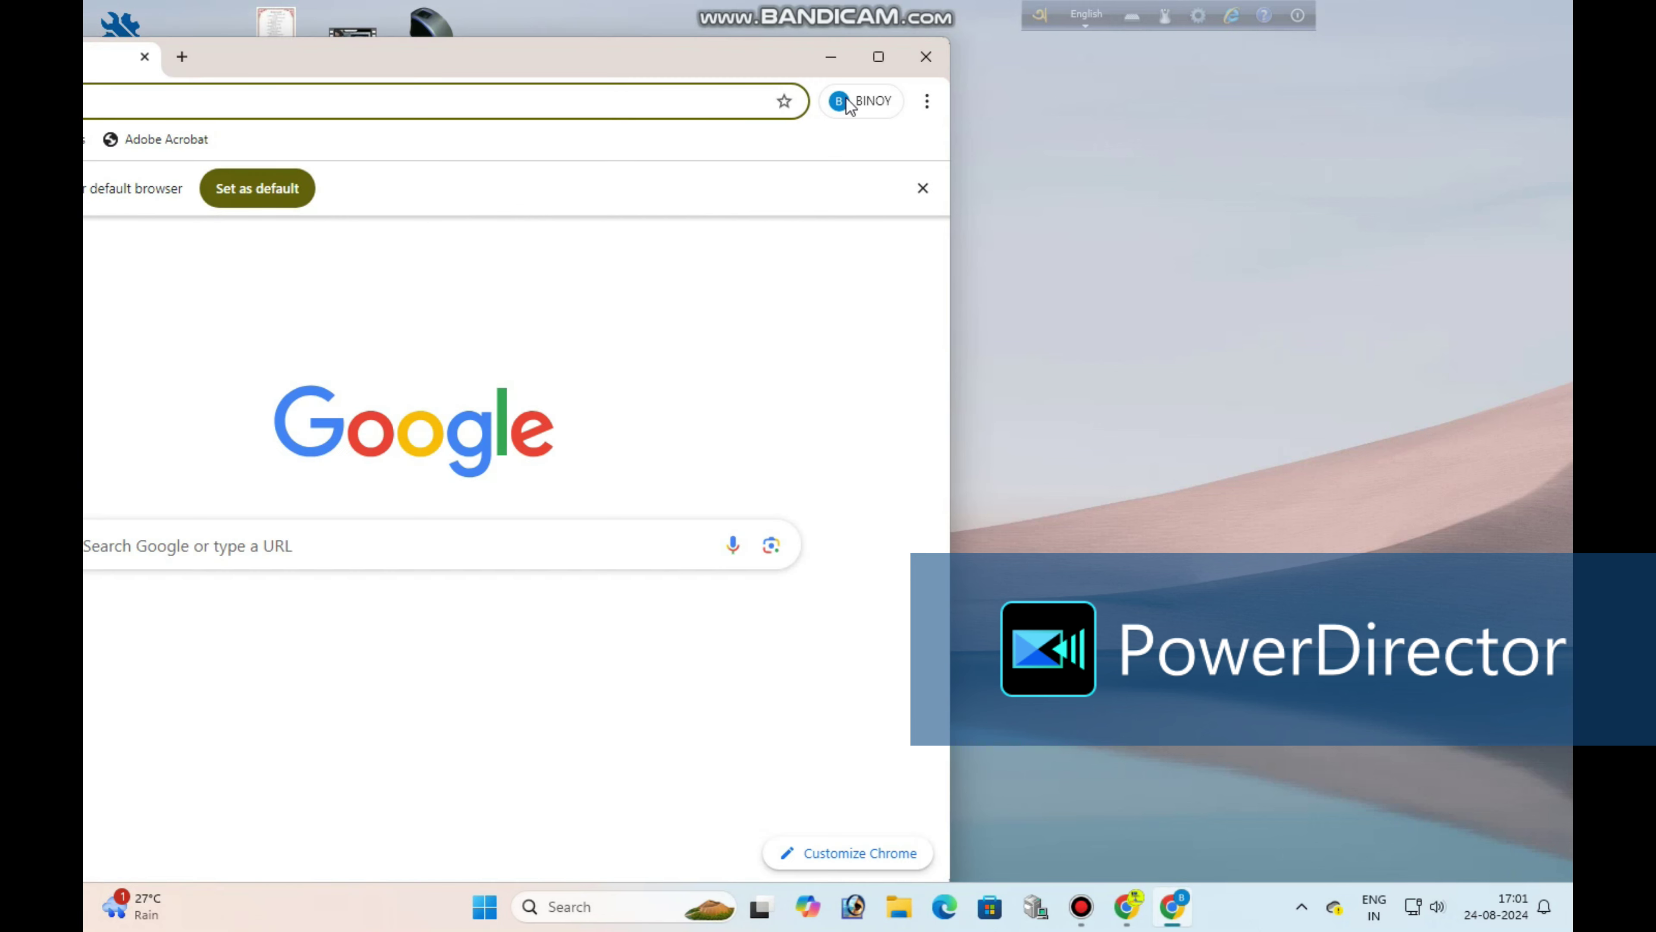
{"action": "left_click", "coordinate": [893, 59]}
{"action": "left_click", "coordinate": [603, 519]}
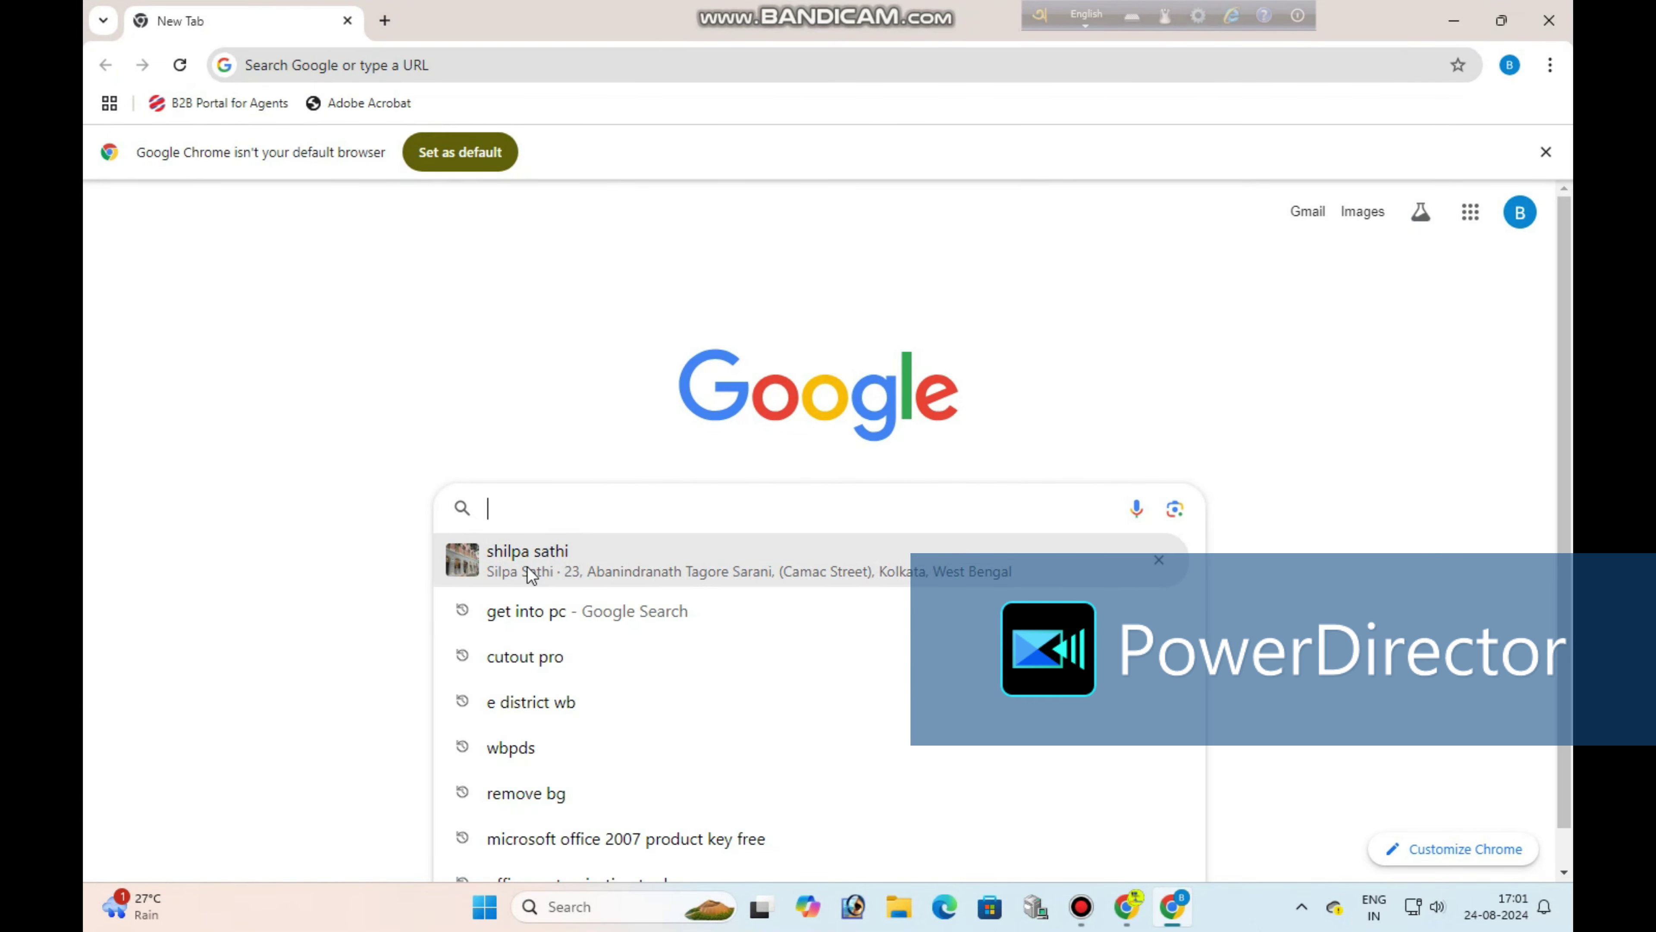
{"action": "left_click", "coordinate": [518, 556]}
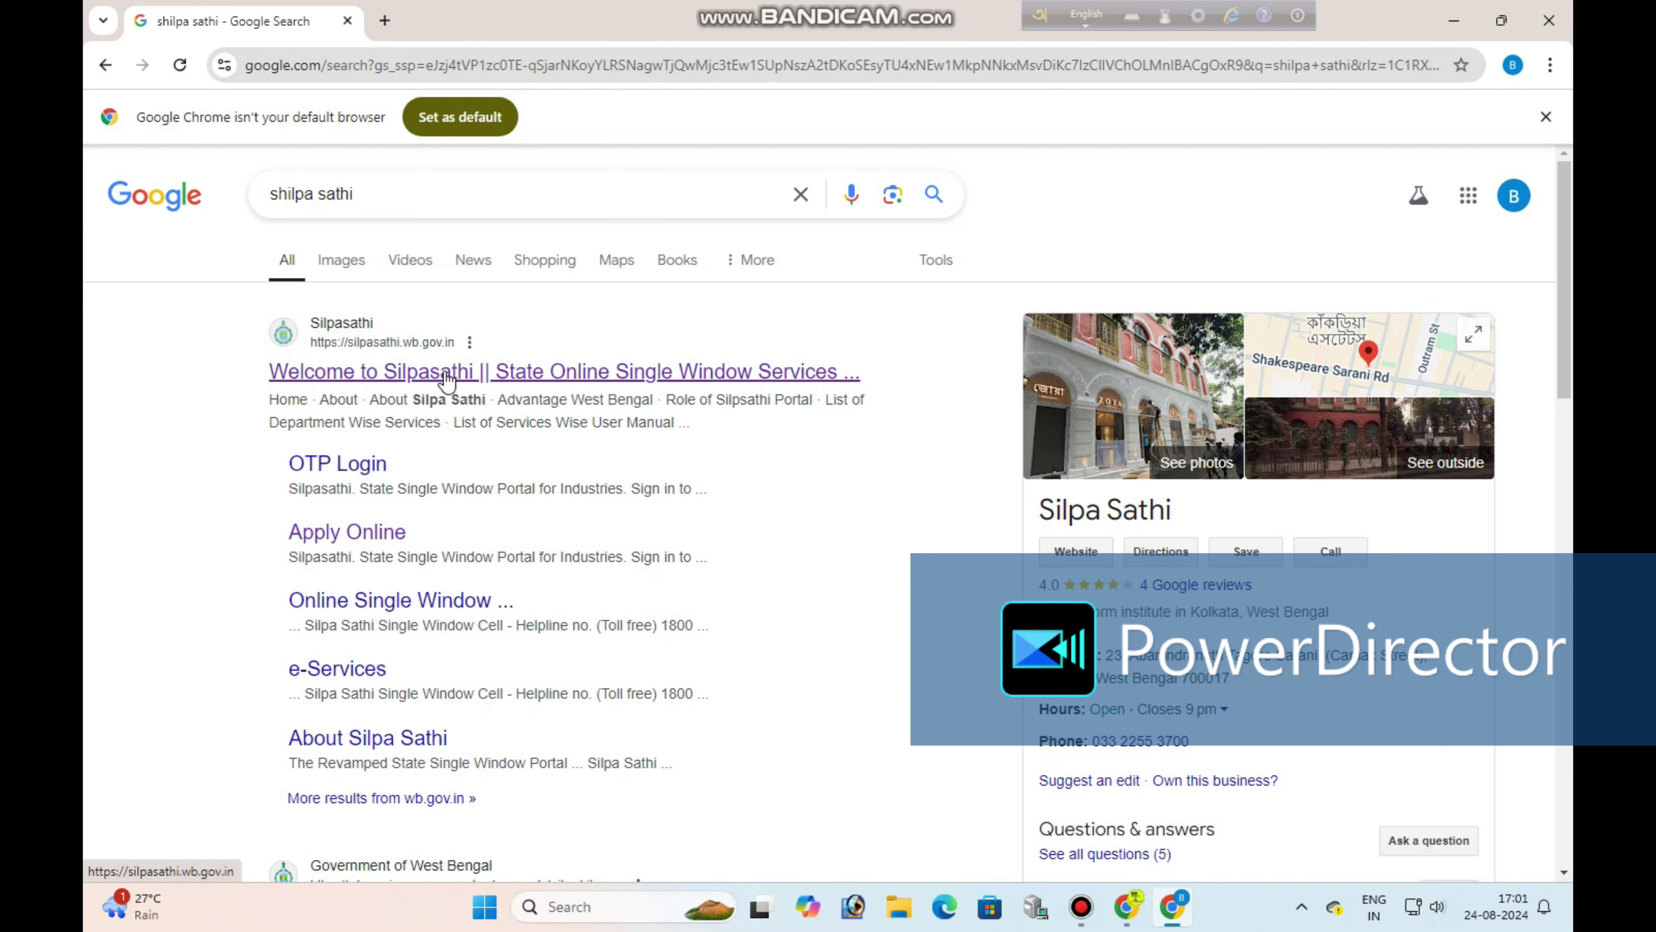
{"action": "left_click", "coordinate": [330, 375]}
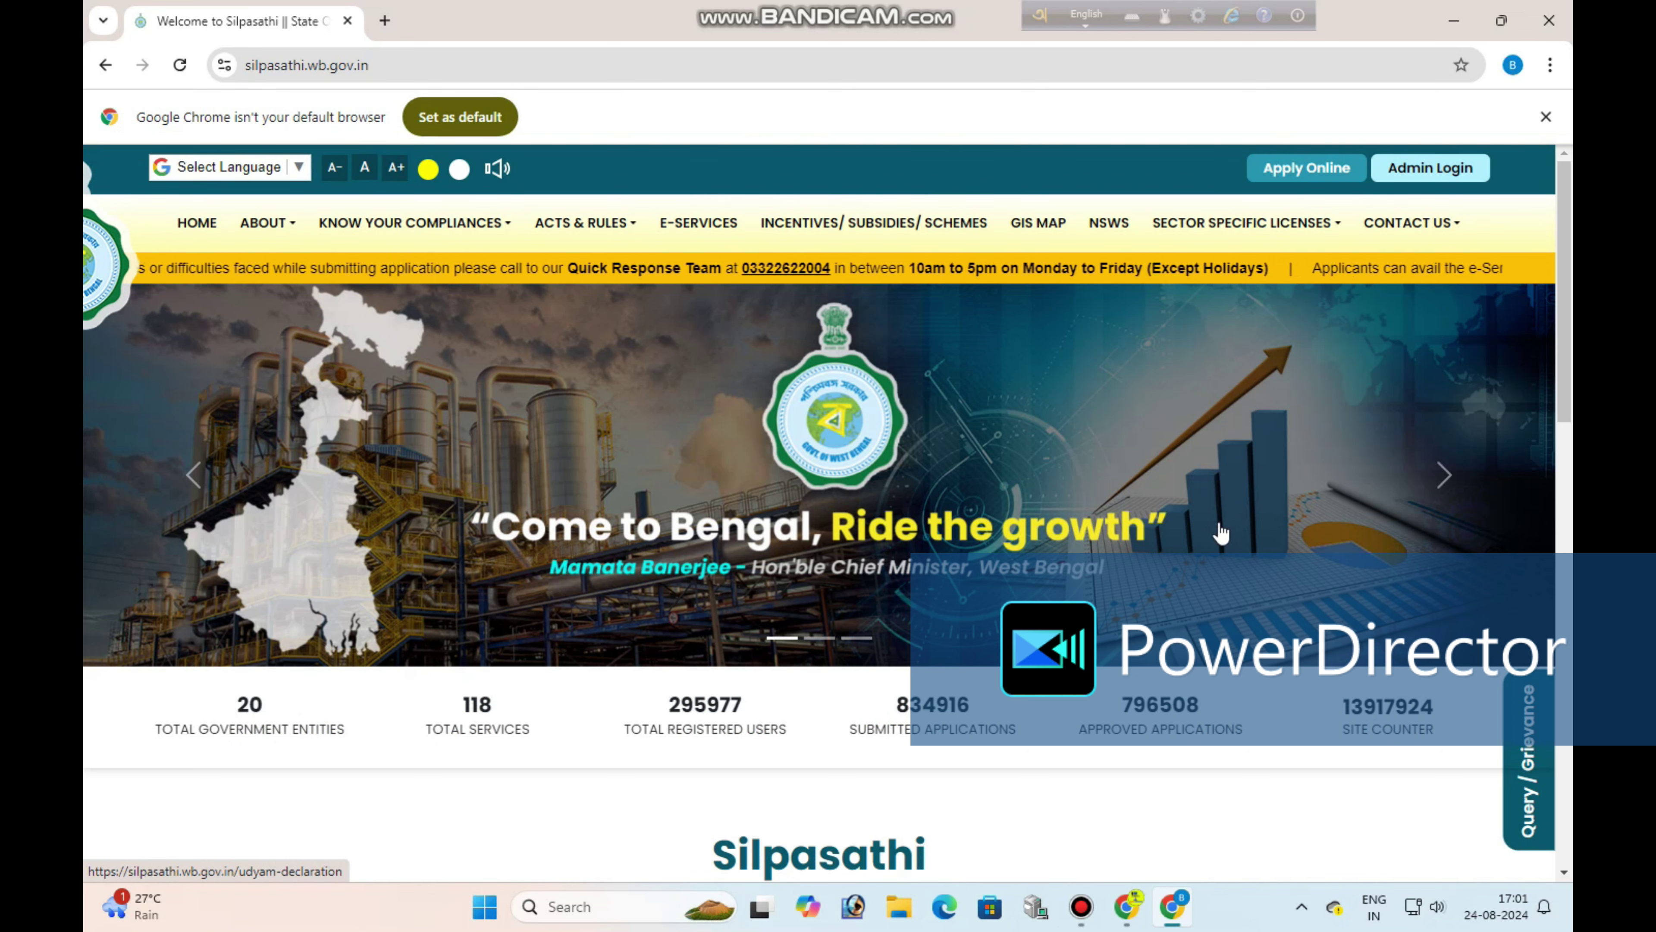
Go to the online application sign-in page and open the self-declaration for creating a new account
{"action": "left_click", "coordinate": [1301, 175]}
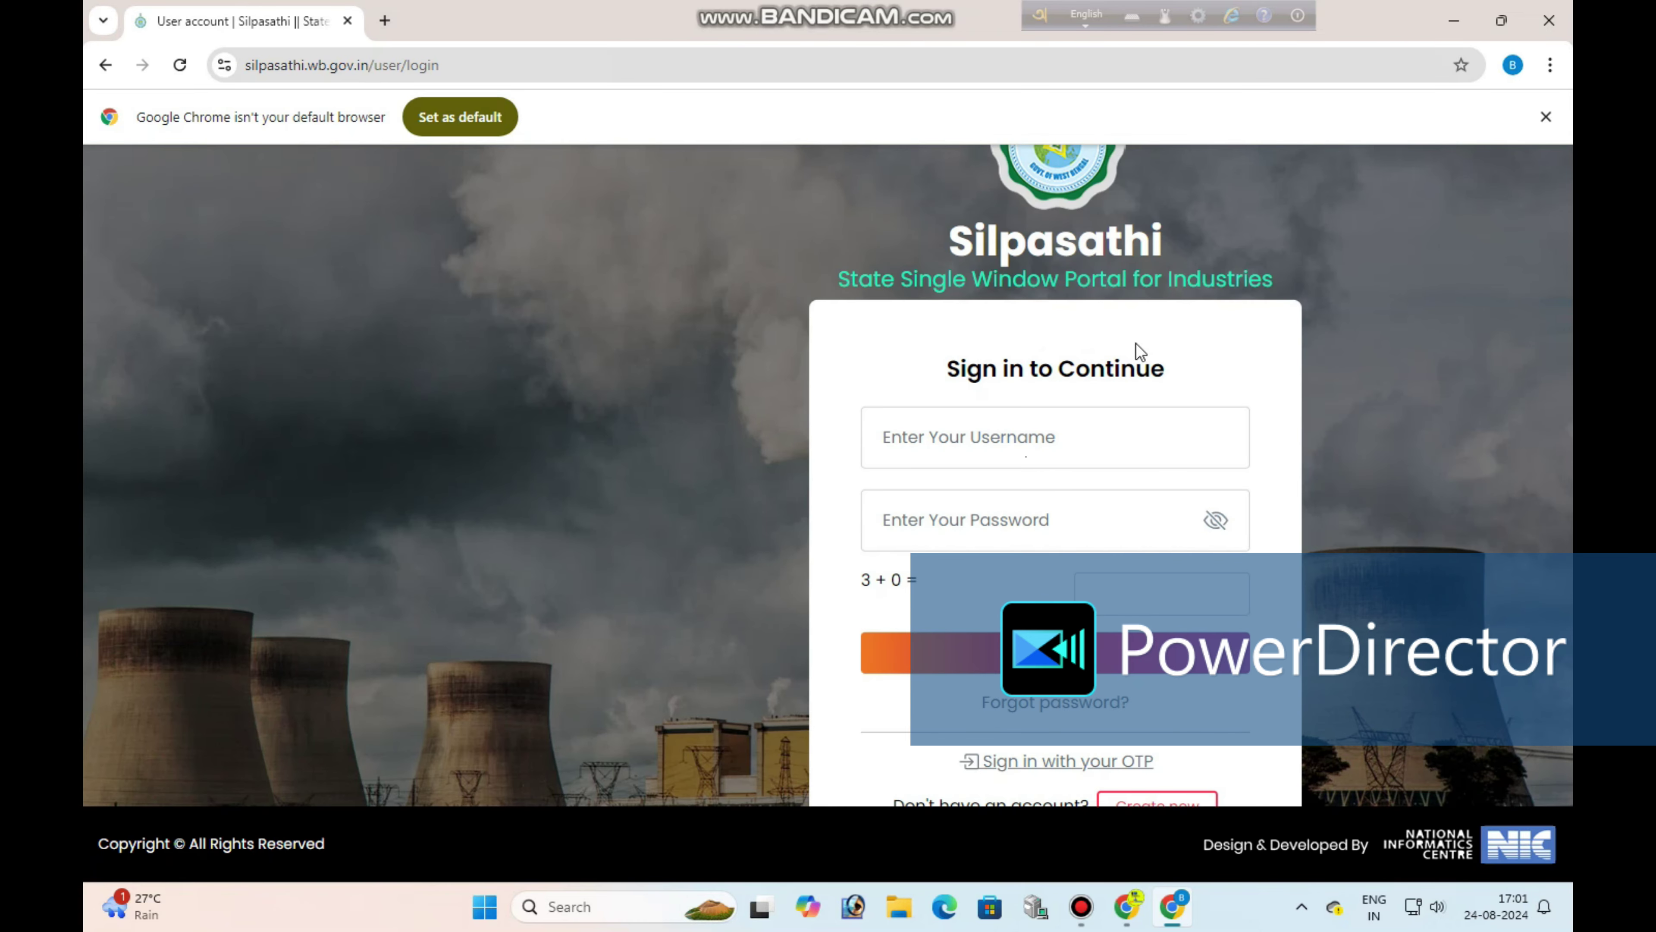
{"action": "left_click", "coordinate": [1139, 808]}
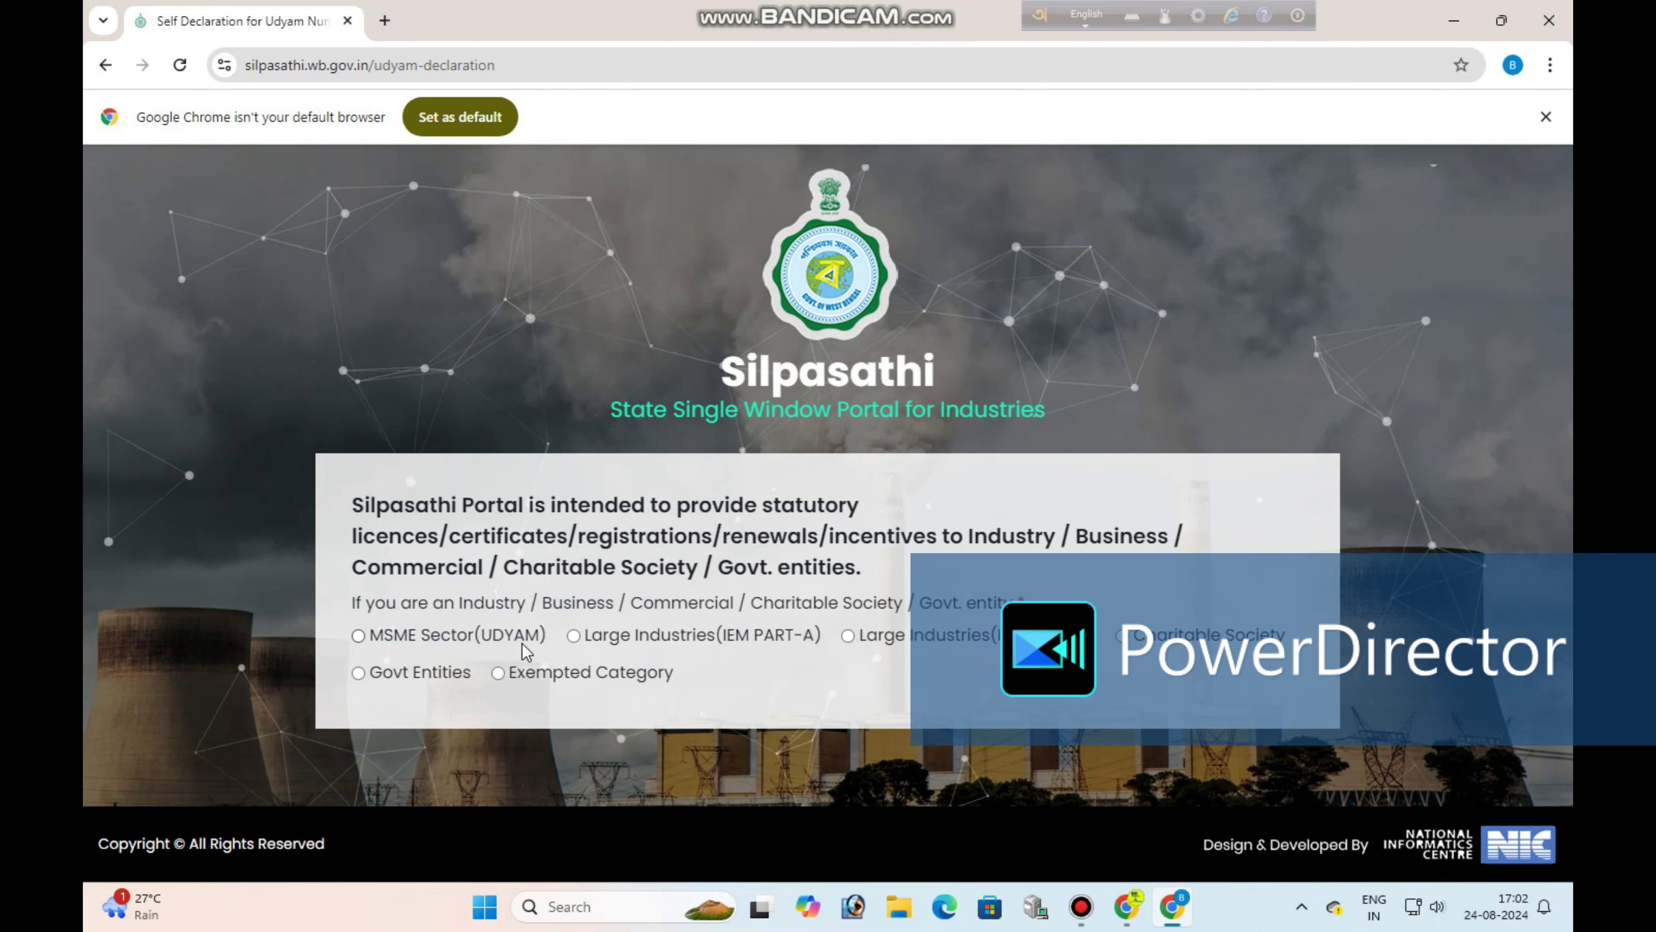
Try to continue the declaration as MSME Sector (UDYAM) without entering a Udyam number
{"action": "left_click", "coordinate": [359, 636]}
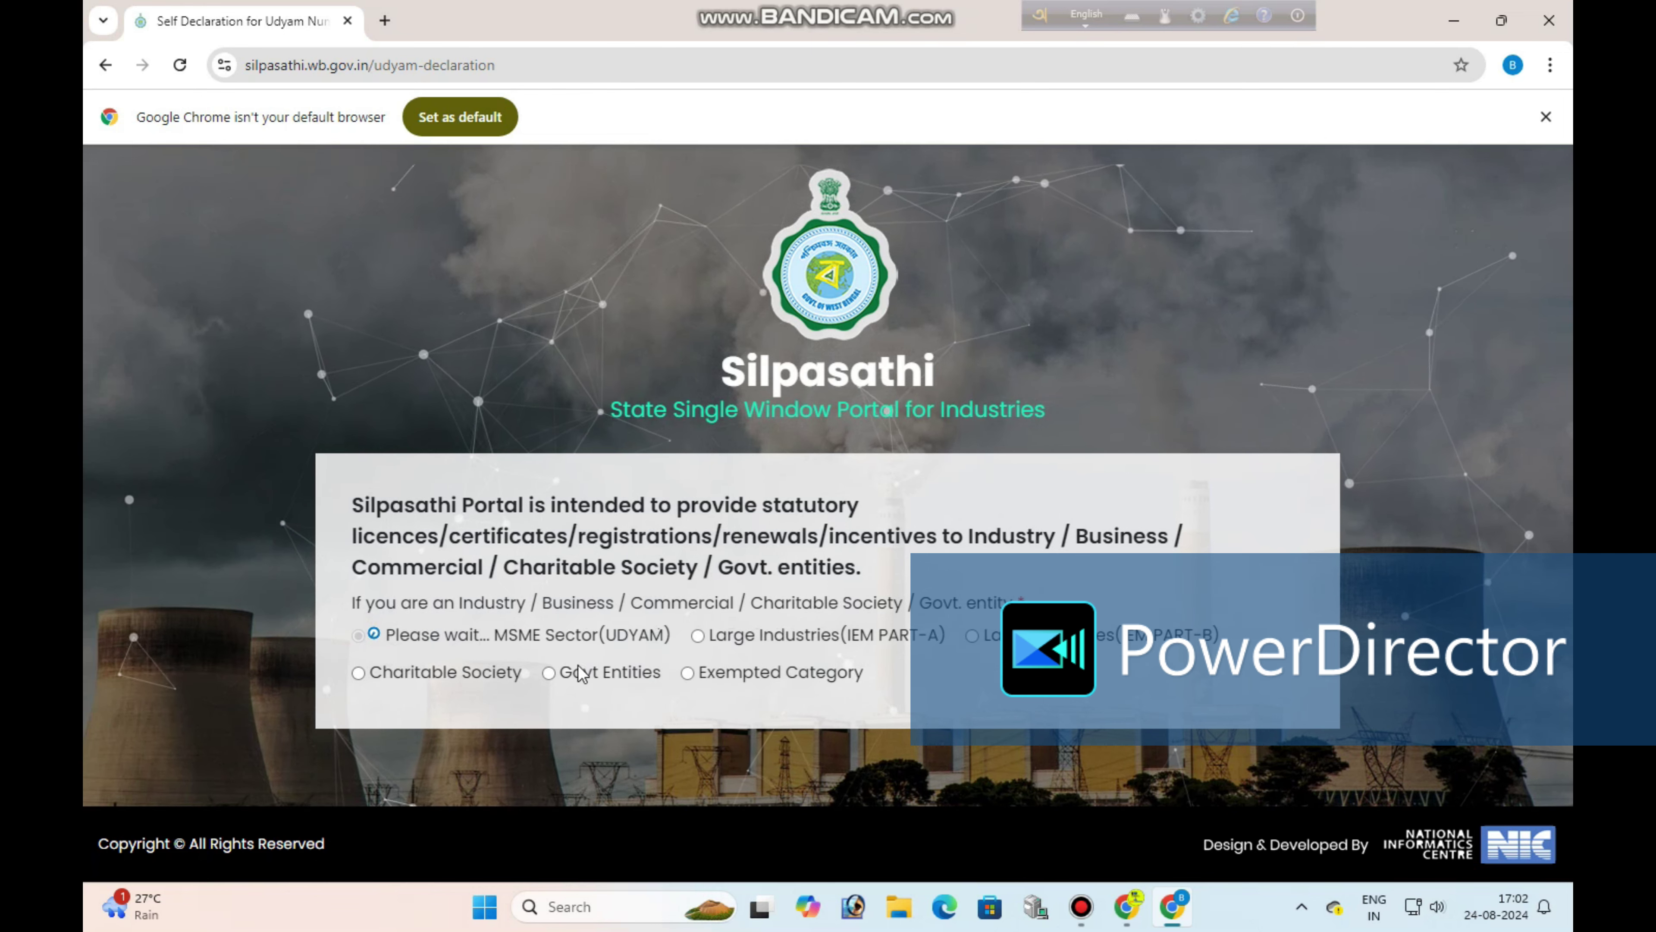
{"action": "scroll", "coordinate": [436, 678], "scroll_direction": "down", "scroll_amount": 2}
{"action": "left_click", "coordinate": [433, 689]}
{"action": "scroll", "coordinate": [454, 698], "scroll_direction": "down", "scroll_amount": 3}
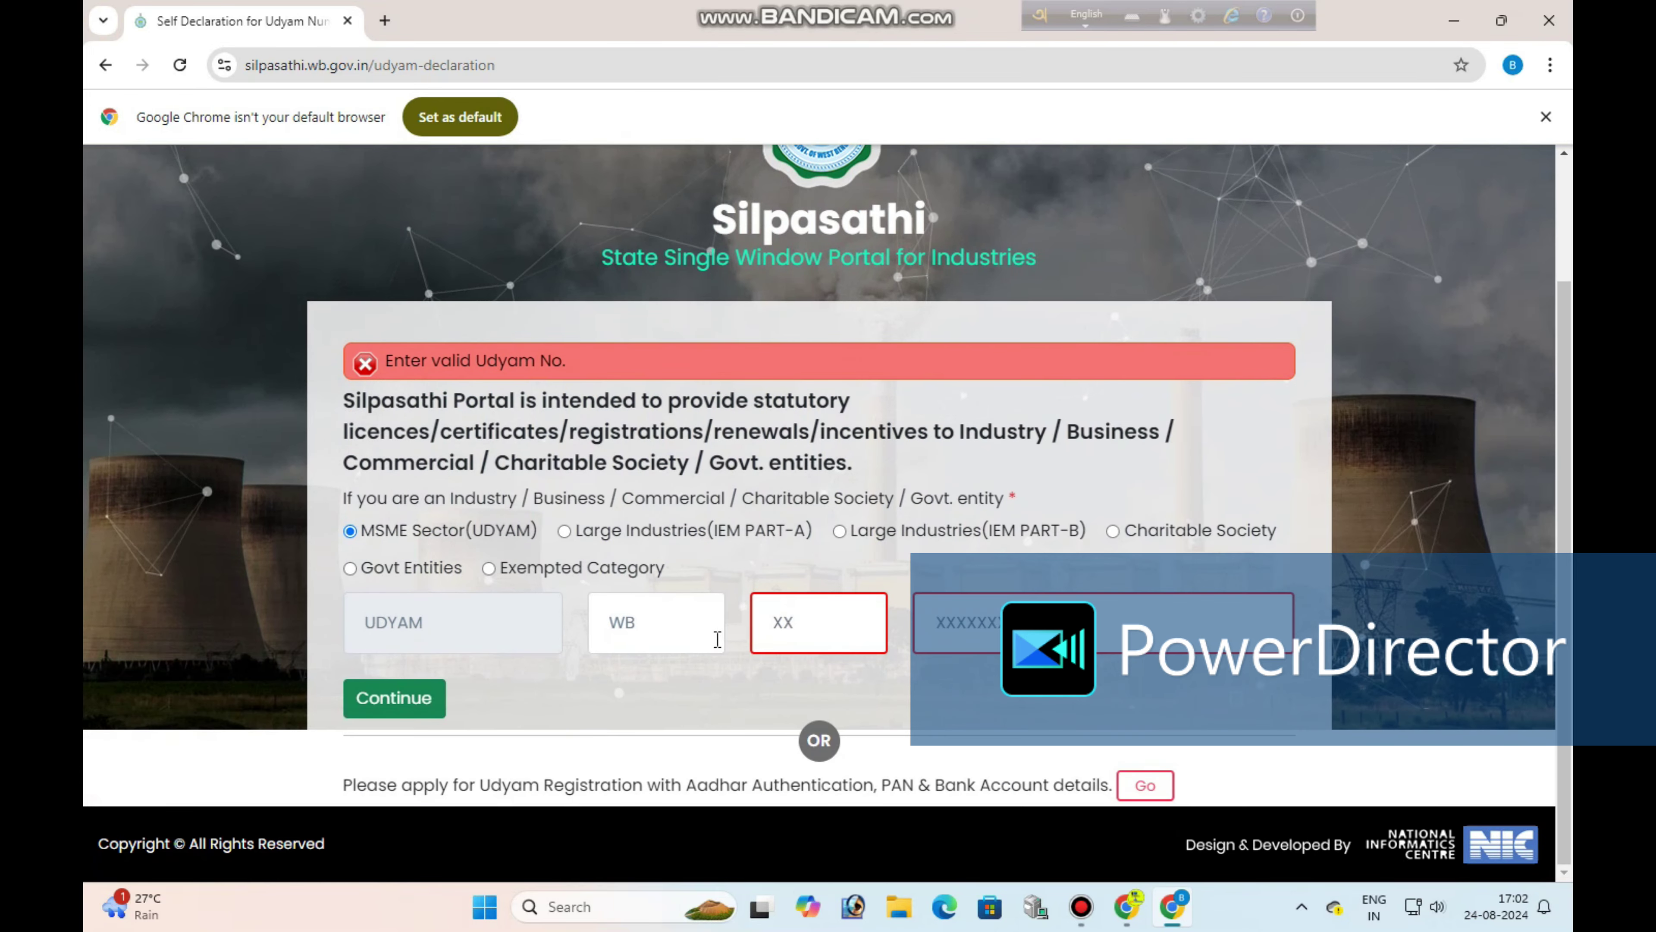
Declare the entity as Govt Entities with the name "ss" and continue to the entrepreneur registration form
{"action": "left_click", "coordinate": [351, 568]}
{"action": "scroll", "coordinate": [484, 613], "scroll_direction": "down", "scroll_amount": 1}
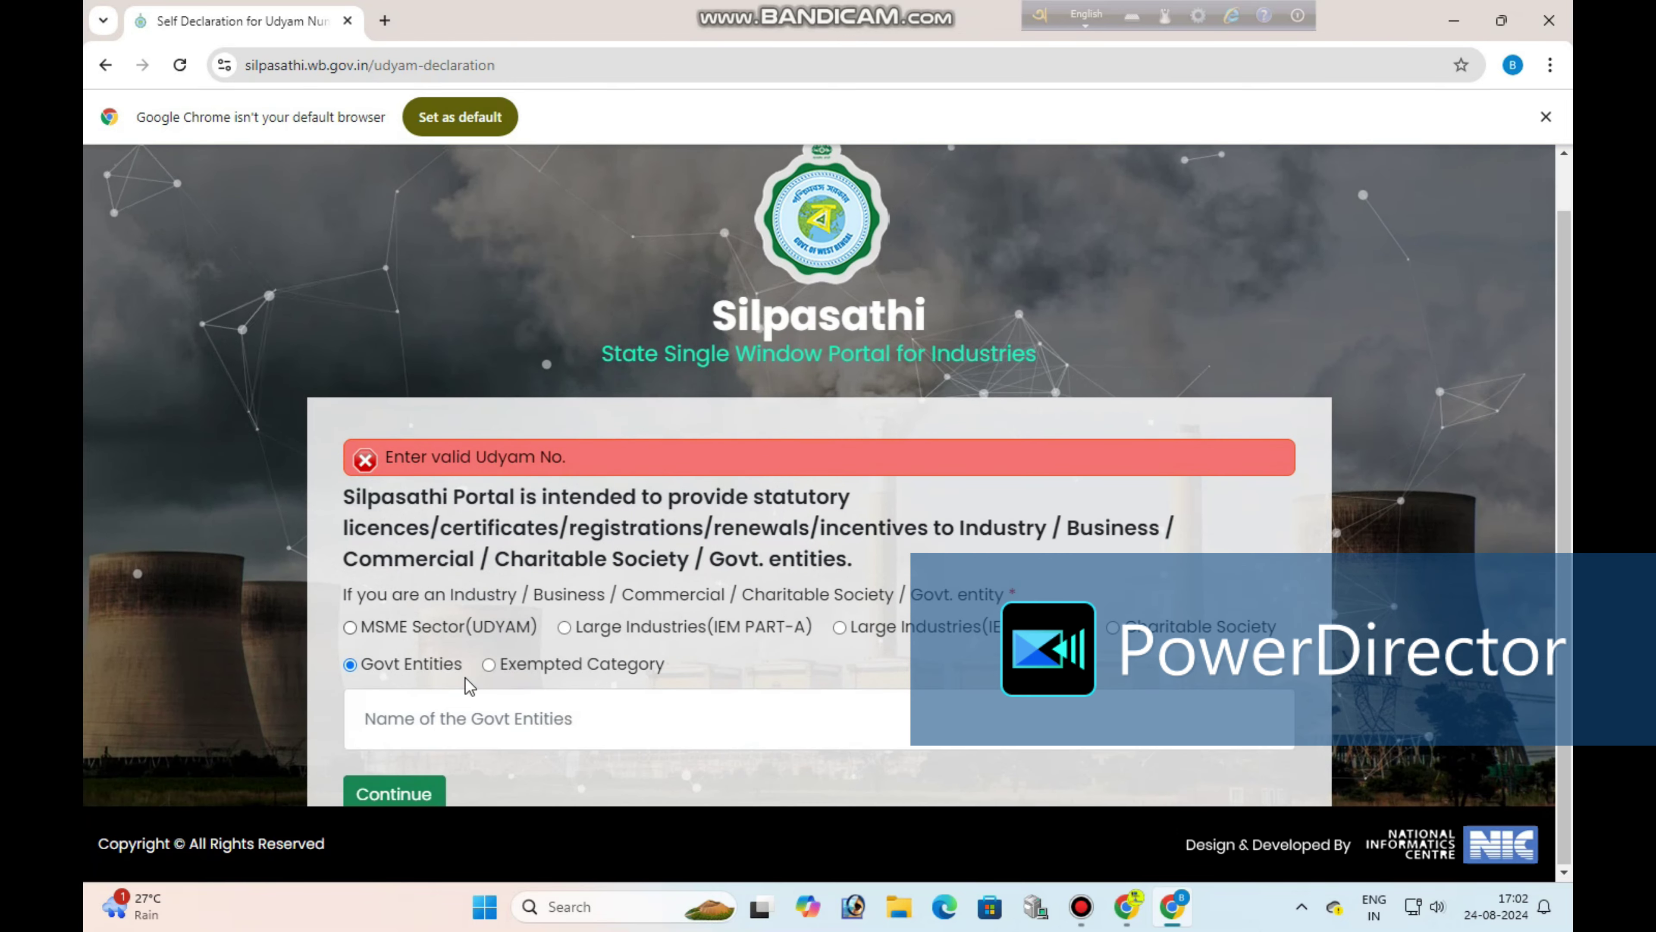
{"action": "left_click", "coordinate": [455, 721]}
{"action": "left_click", "coordinate": [491, 783]}
{"action": "left_click", "coordinate": [394, 793]}
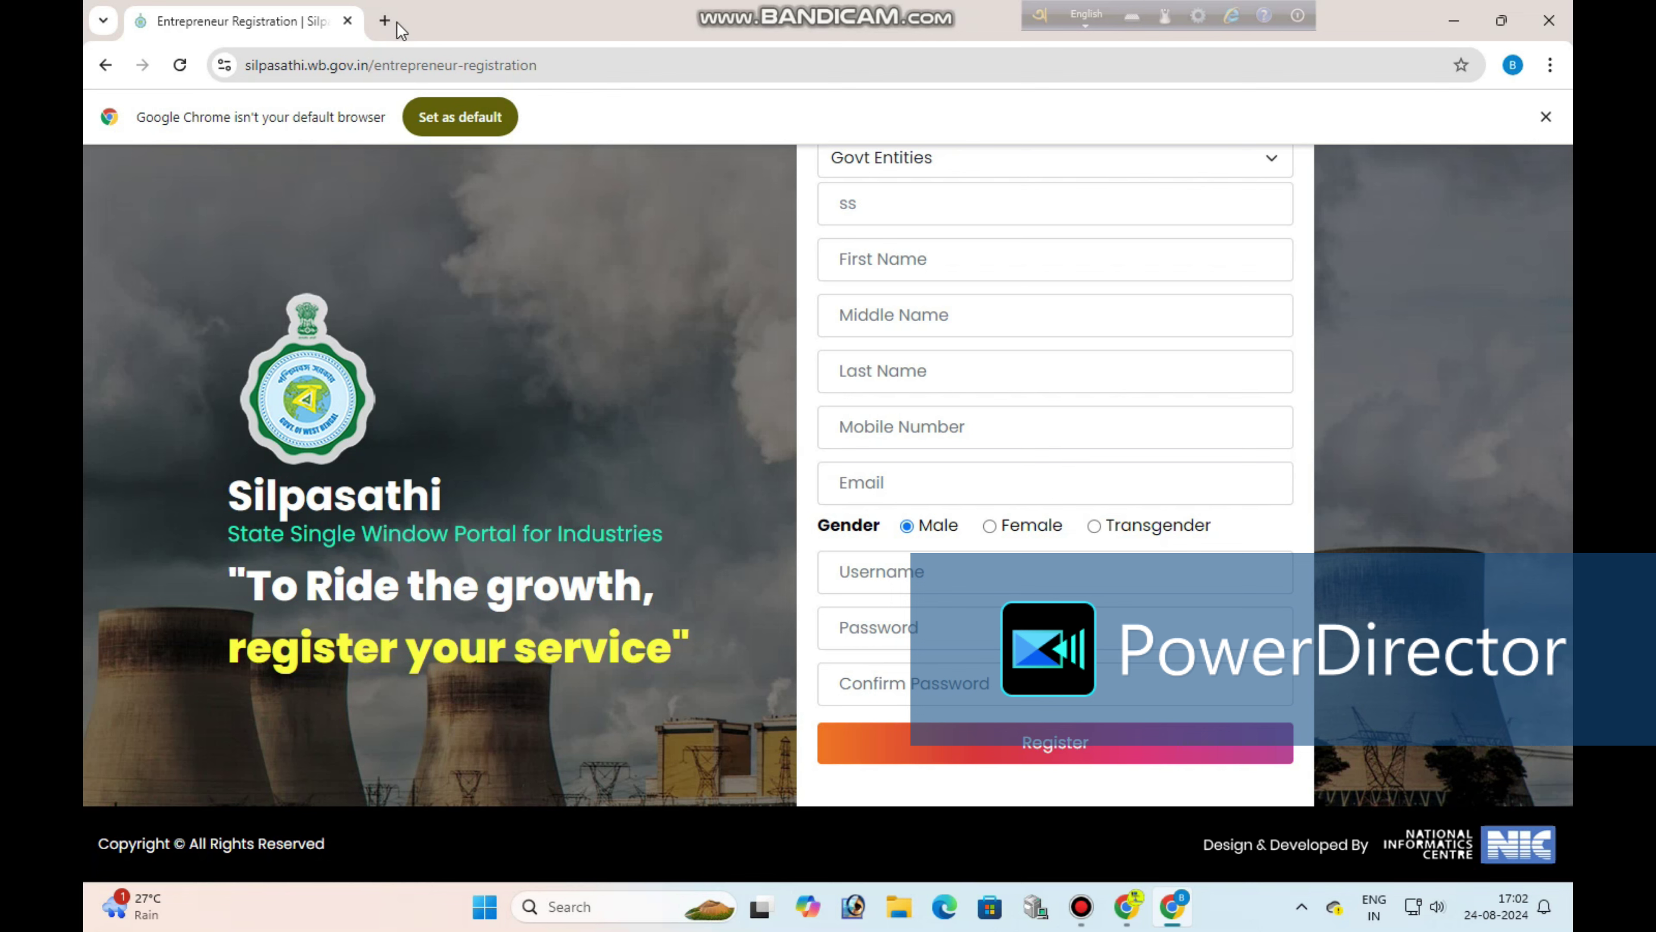
Leave the registration form, view the portal's OTP sign-in page and close that browser window
{"action": "left_click", "coordinate": [1549, 20]}
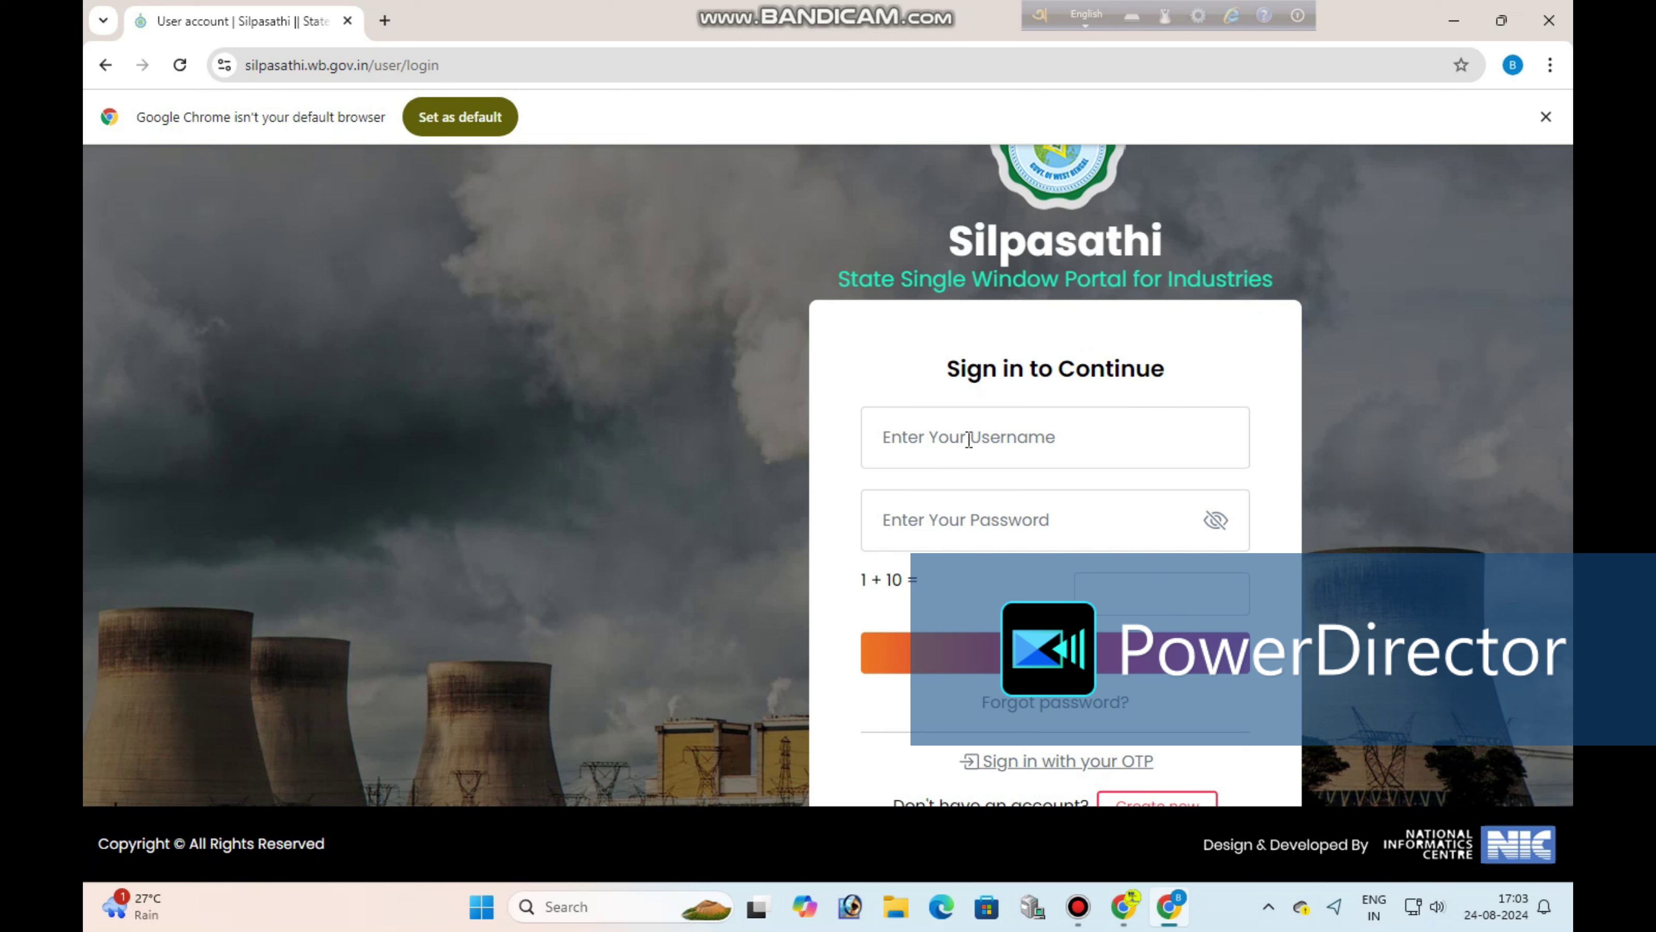
{"action": "left_click", "coordinate": [1017, 764]}
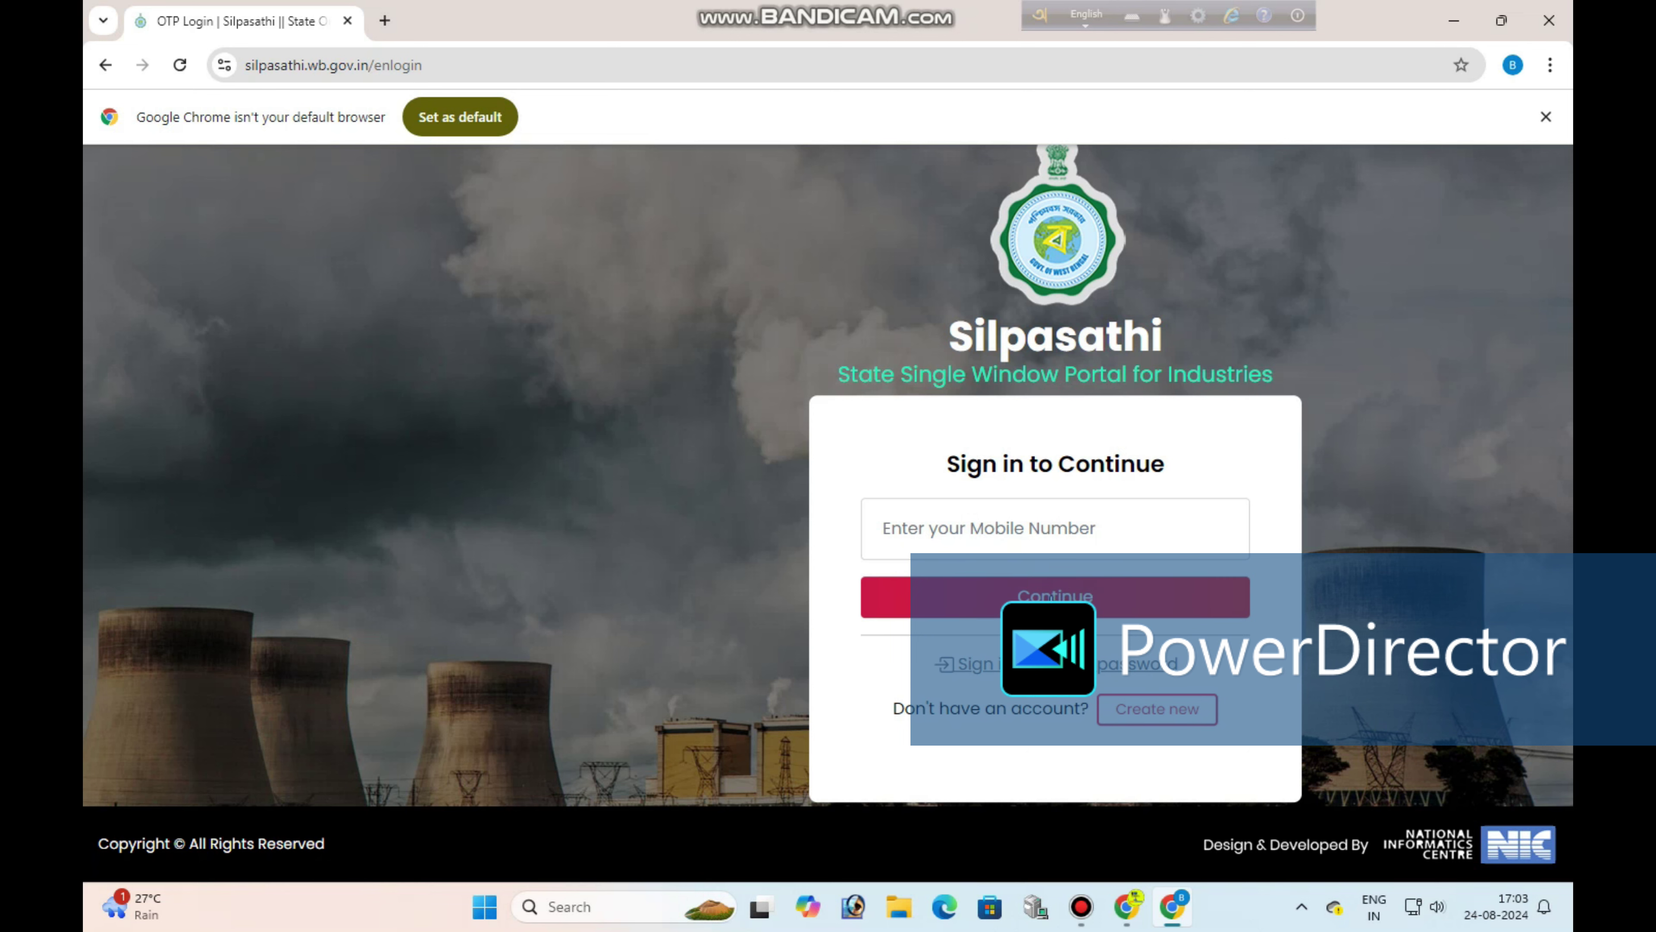
{"action": "left_click", "coordinate": [1549, 20]}
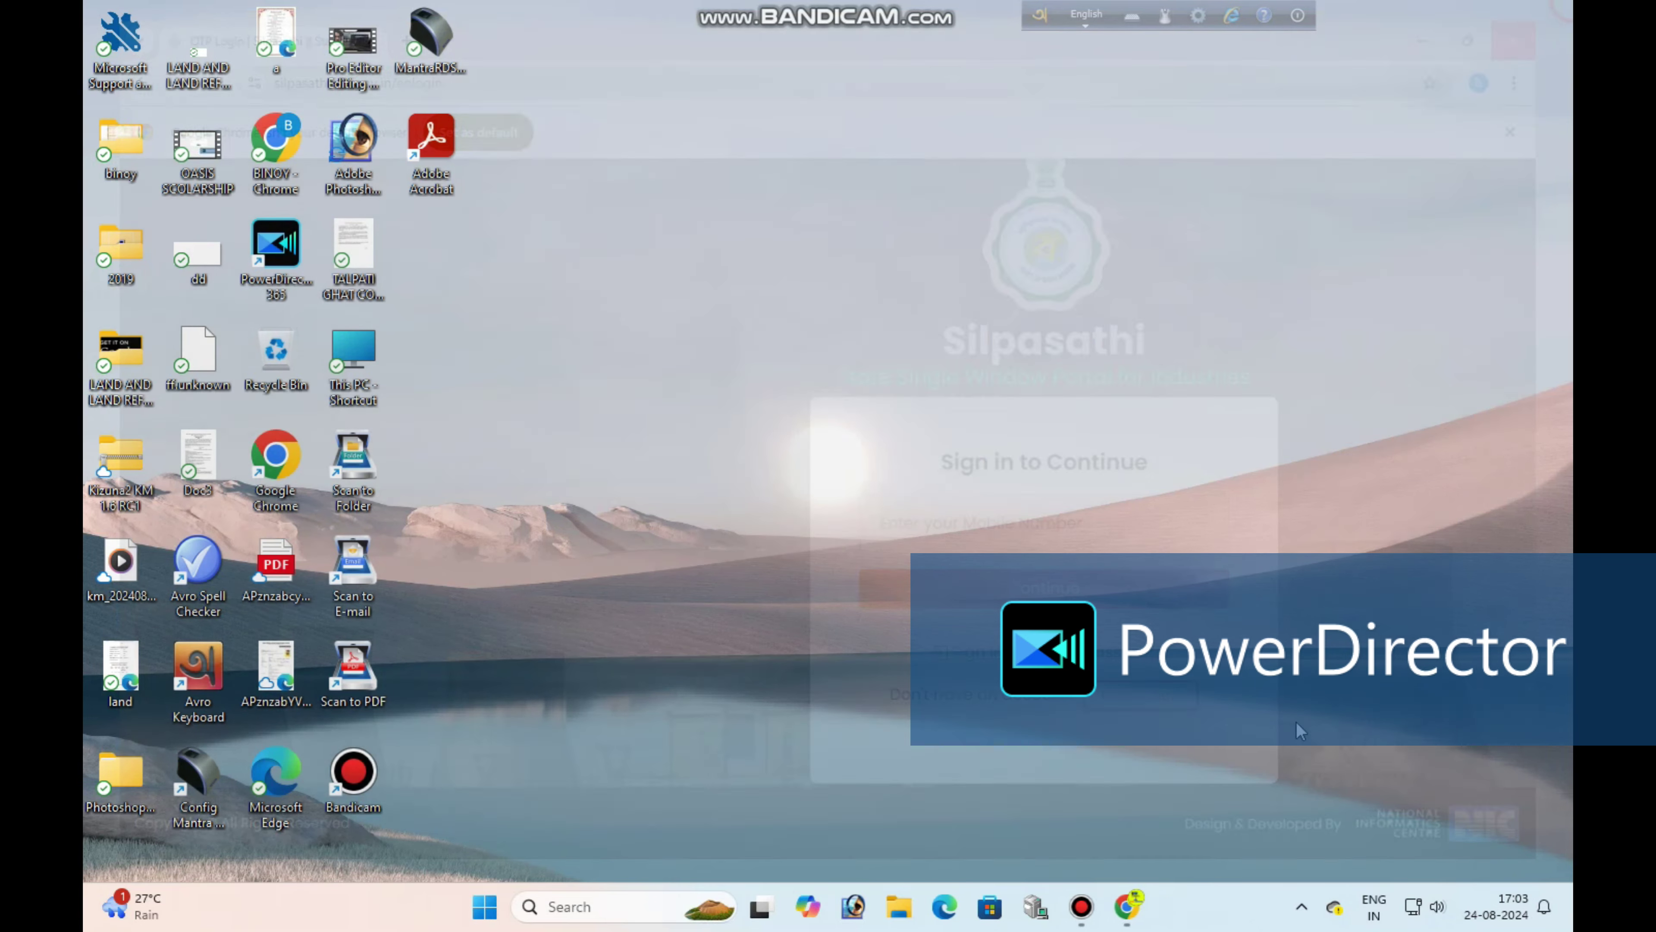
Switch to the Chrome window already signed in to Silpasathi and search the services list for "trad"
{"action": "left_click", "coordinate": [1159, 909]}
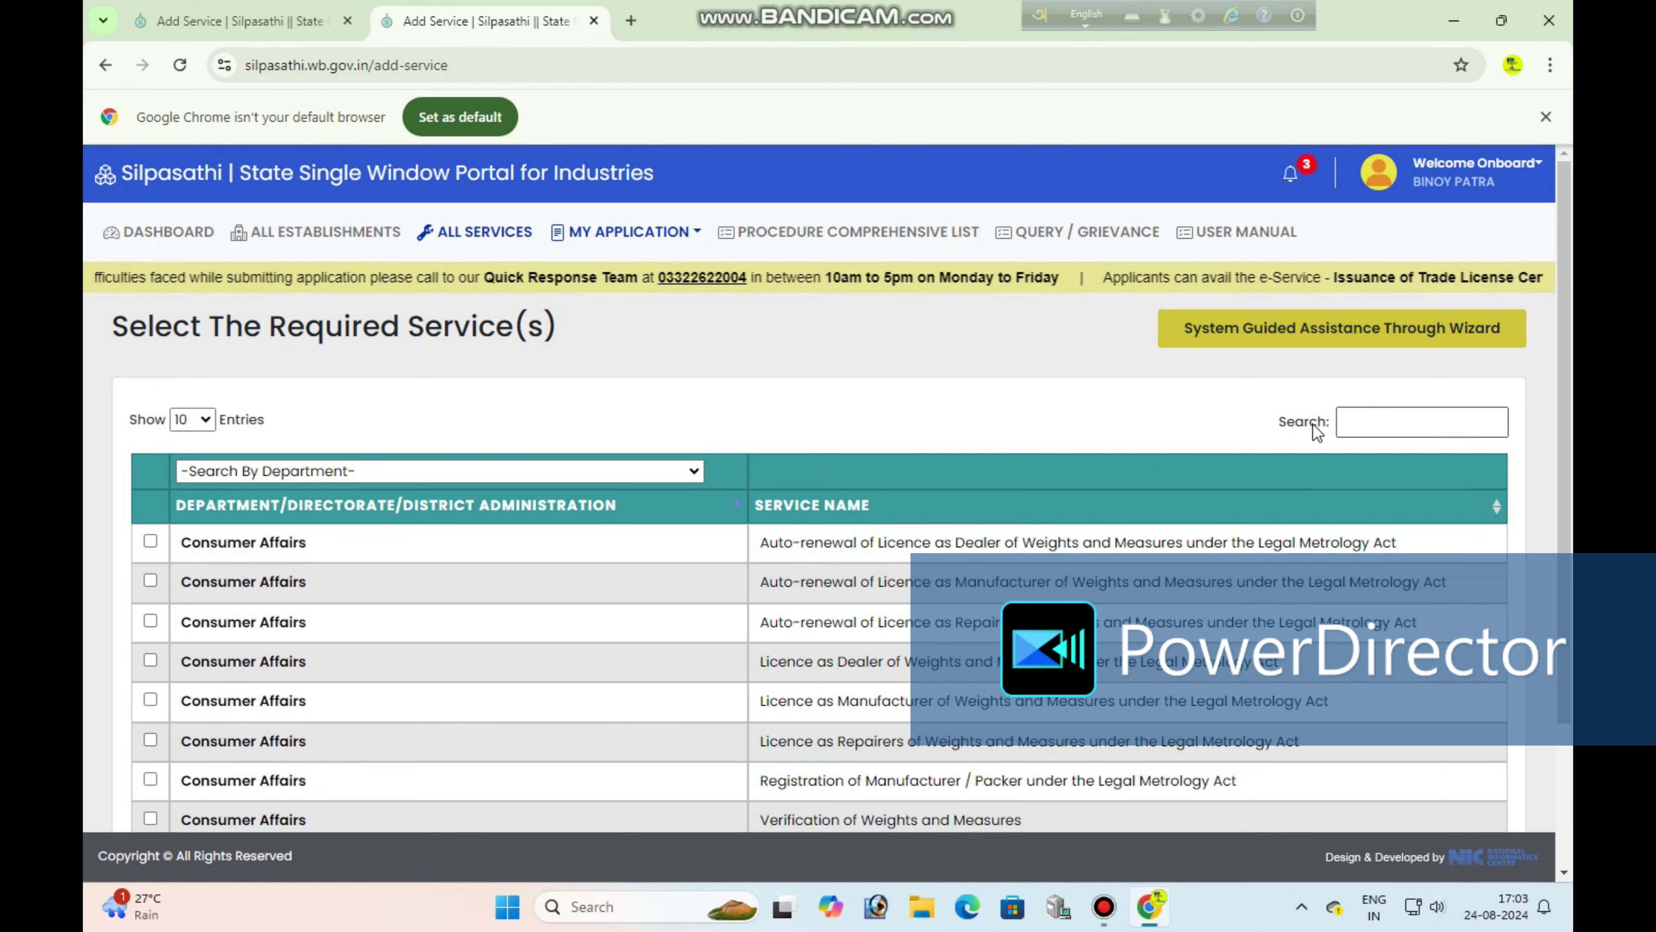
{"action": "scroll", "coordinate": [331, 599], "scroll_direction": "down", "scroll_amount": 3}
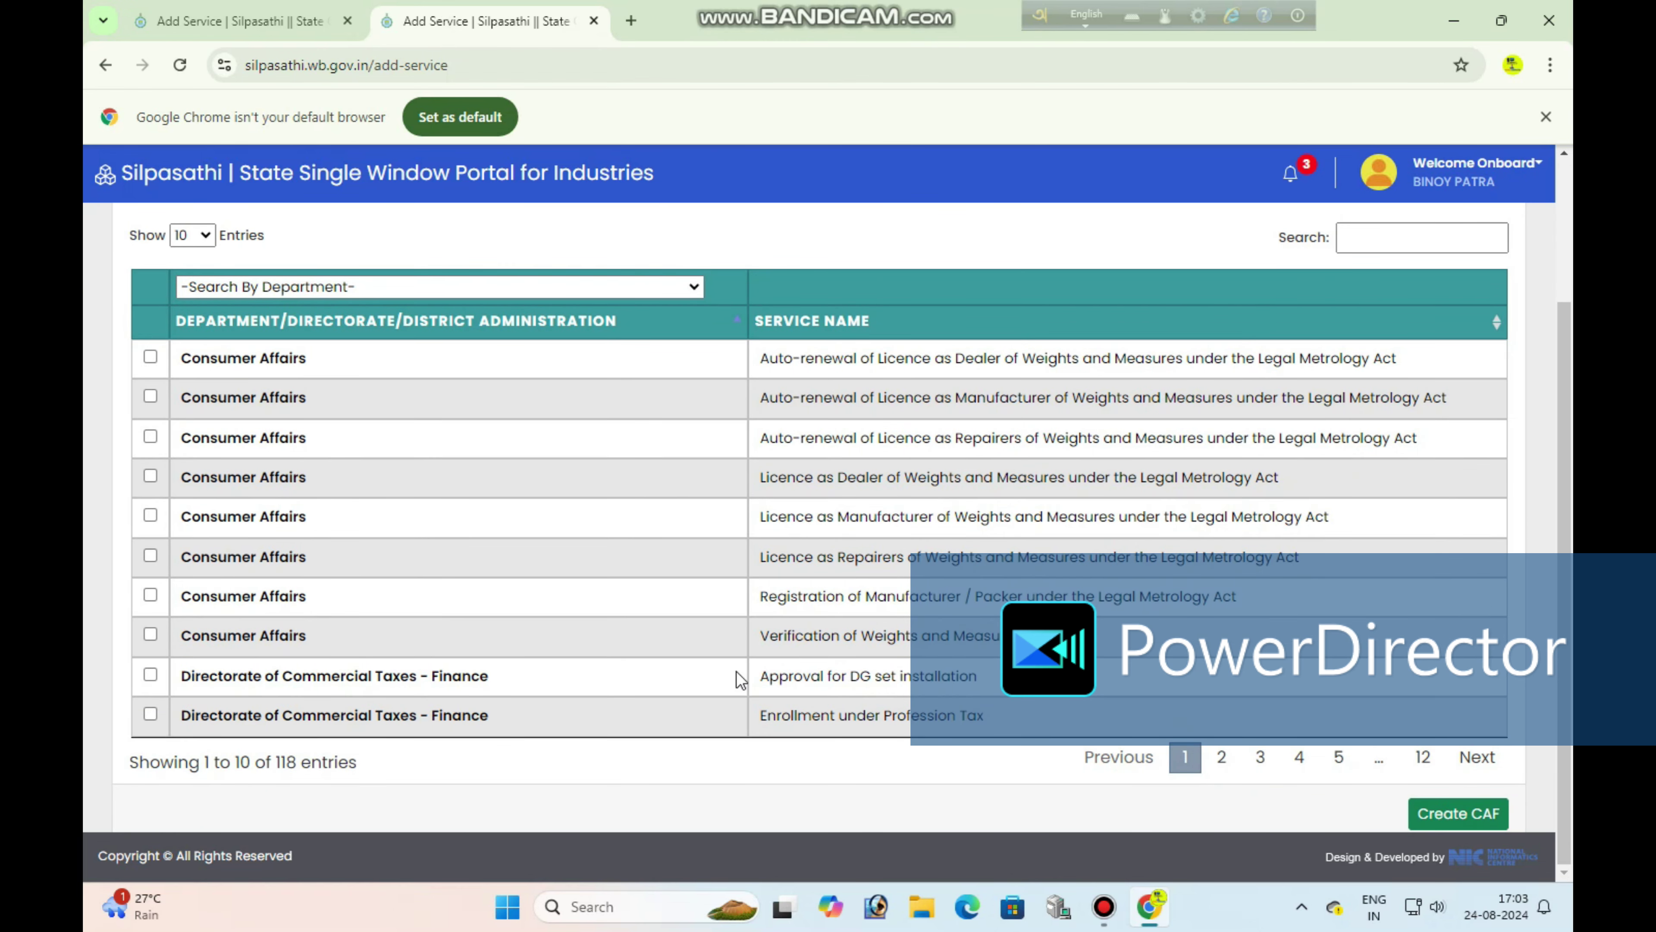
{"action": "scroll", "coordinate": [959, 639], "scroll_direction": "up", "scroll_amount": 3}
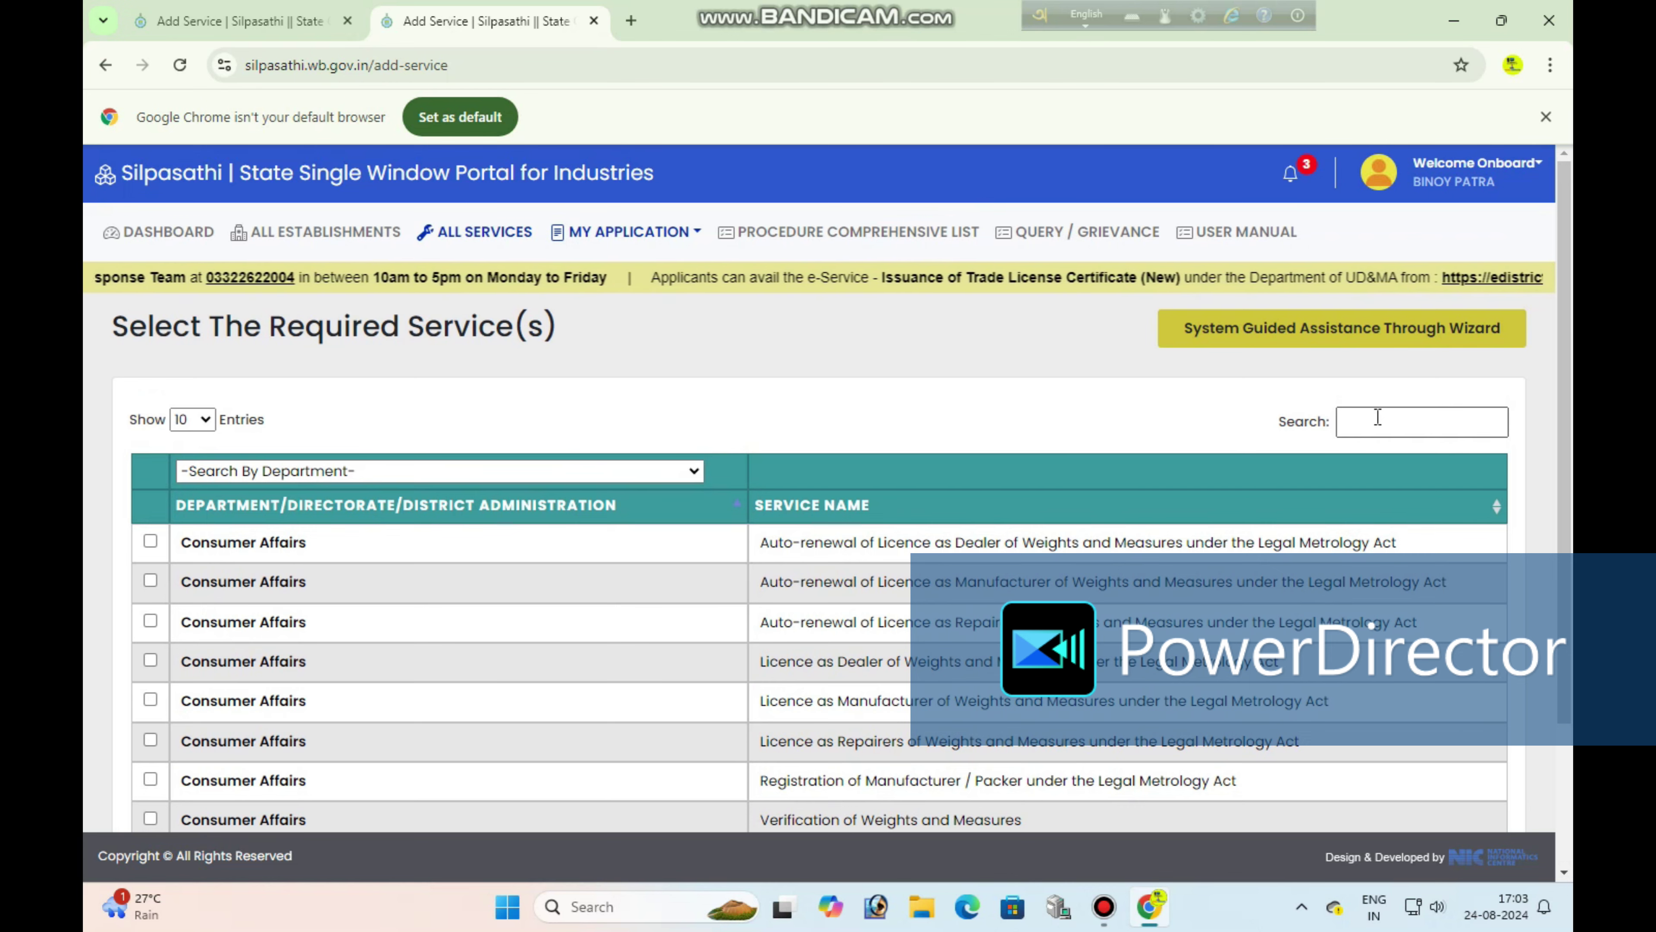
{"action": "left_click", "coordinate": [1378, 417]}
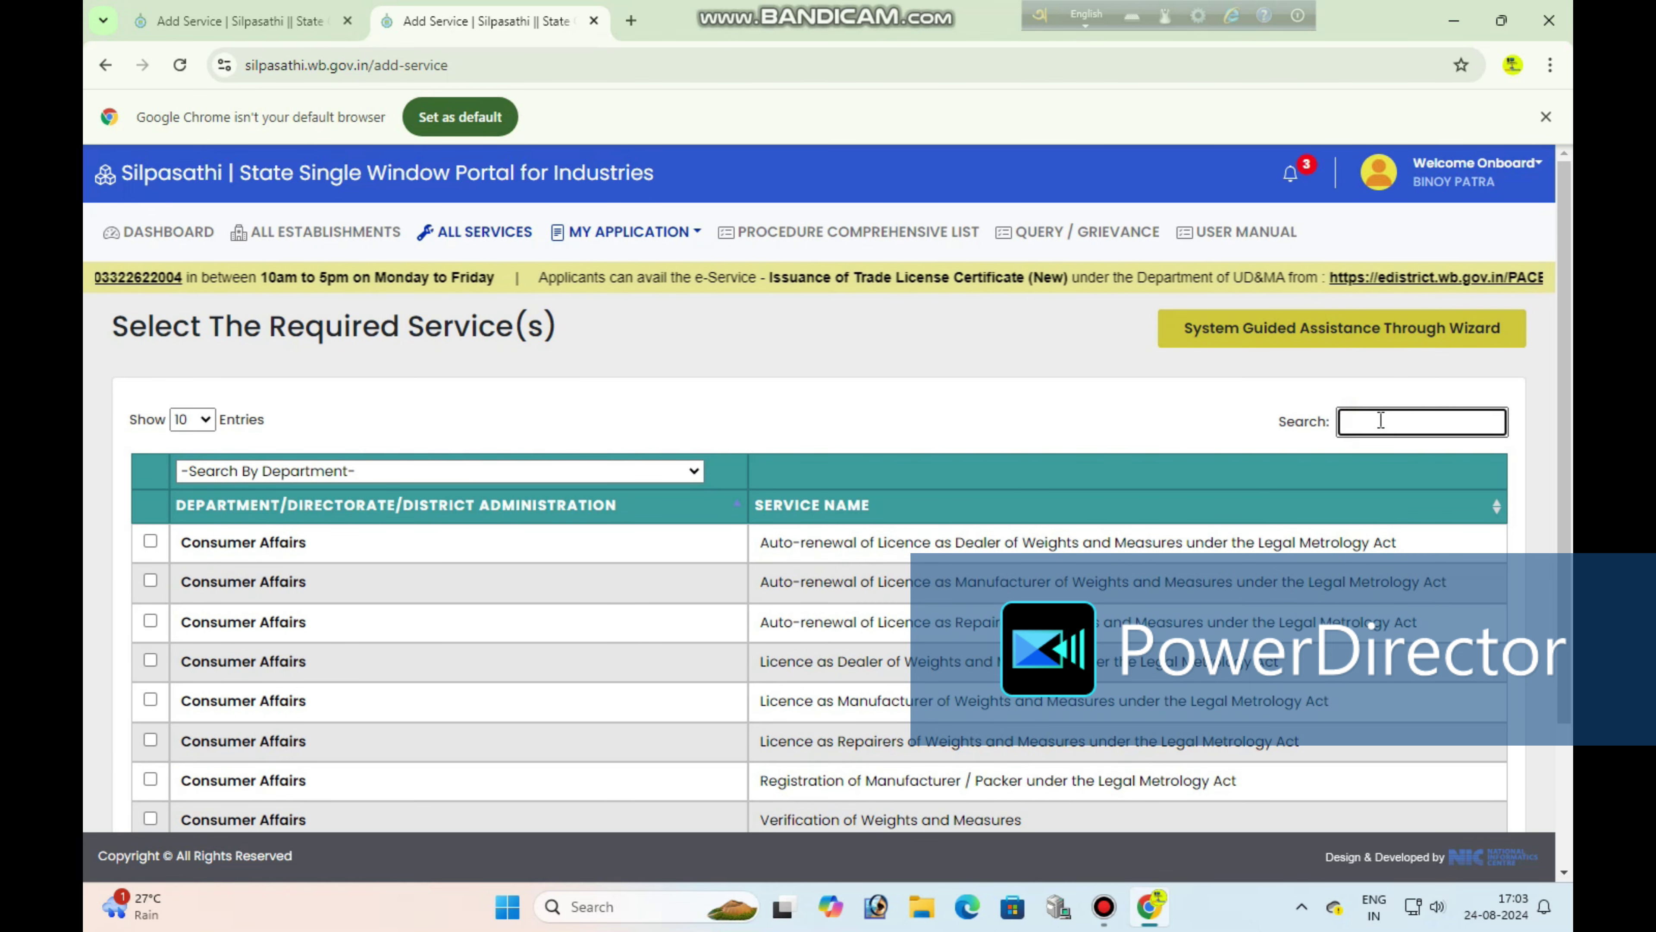
{"action": "type", "text": "t"}
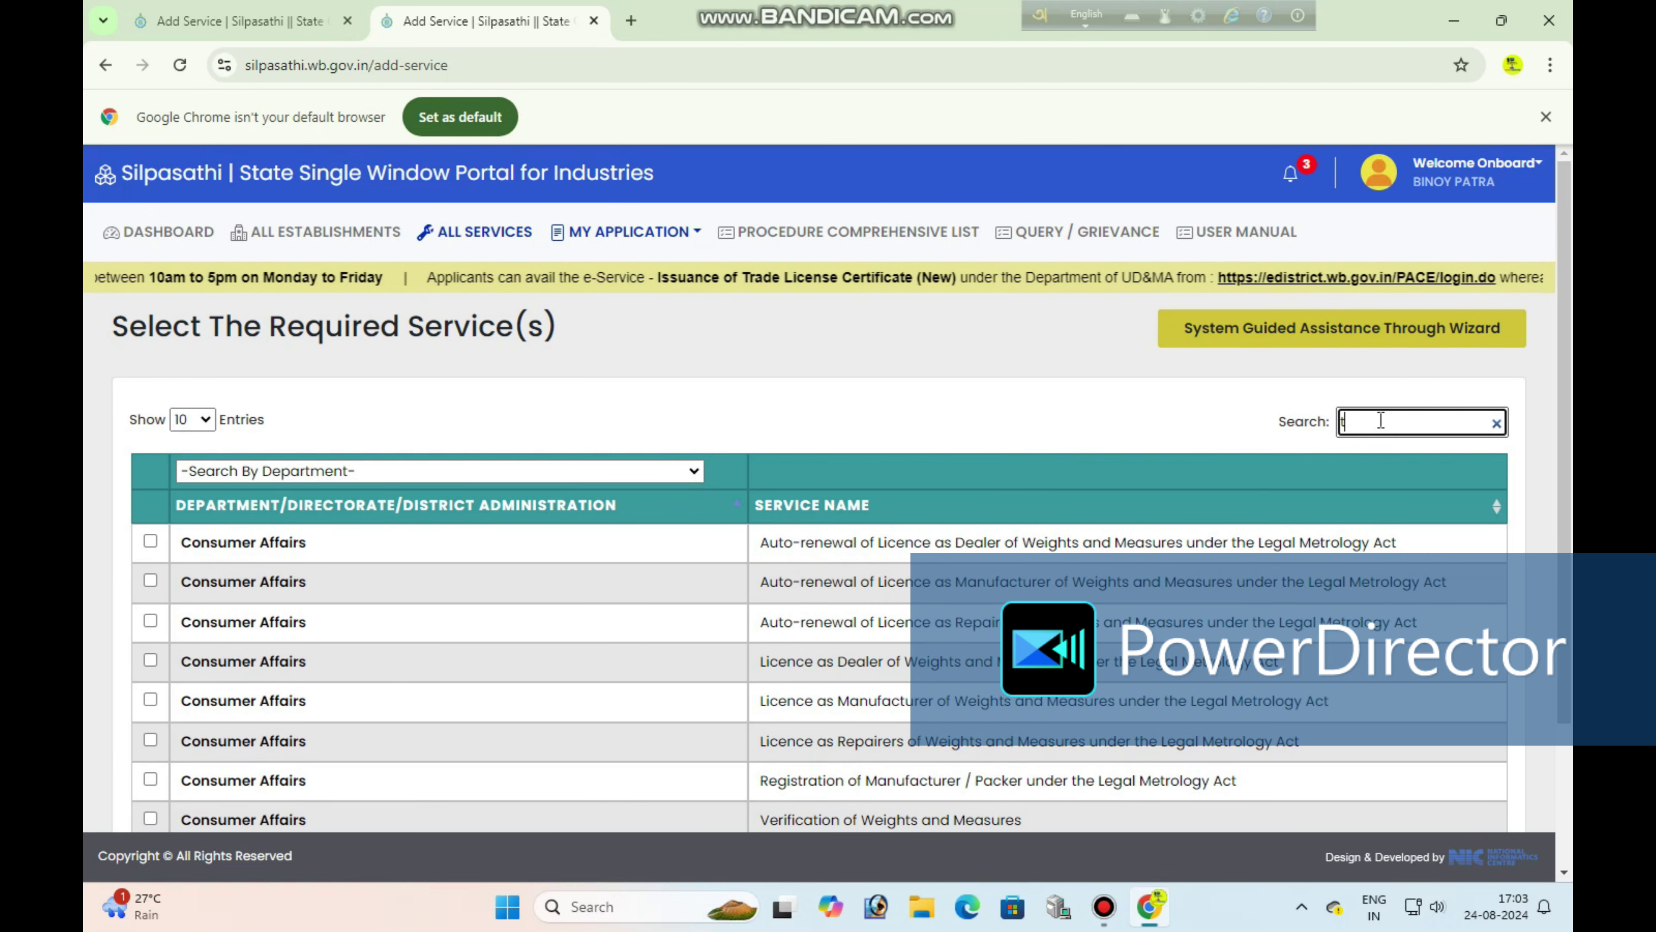
{"action": "type", "text": "ra"}
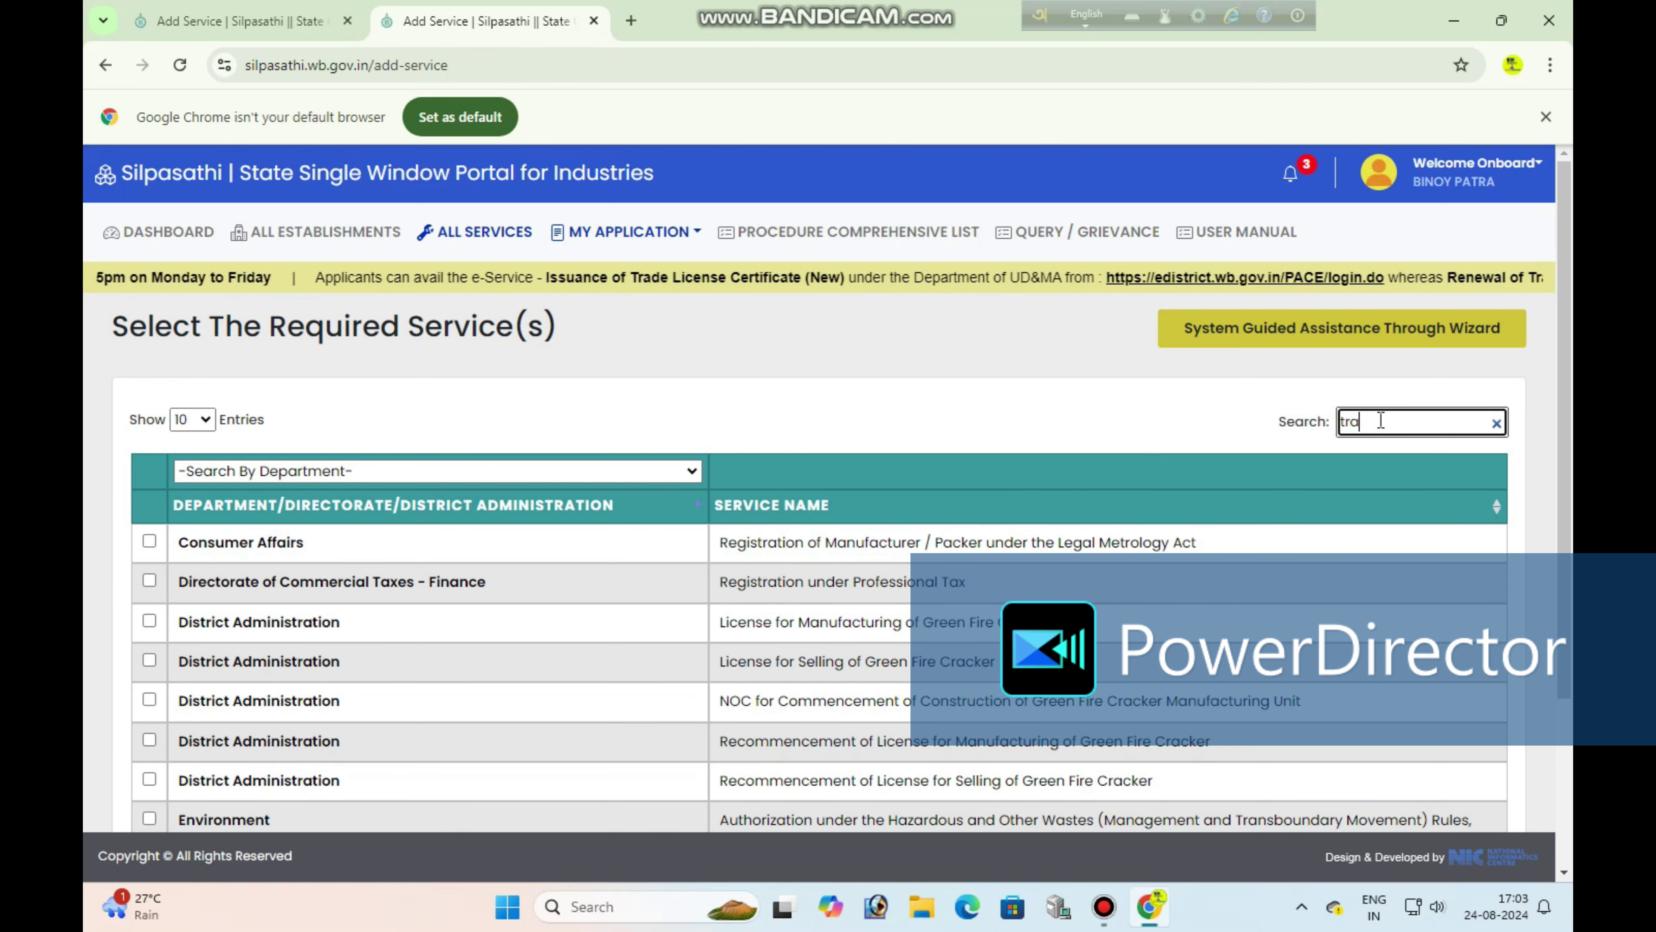
{"action": "type", "text": "s"}
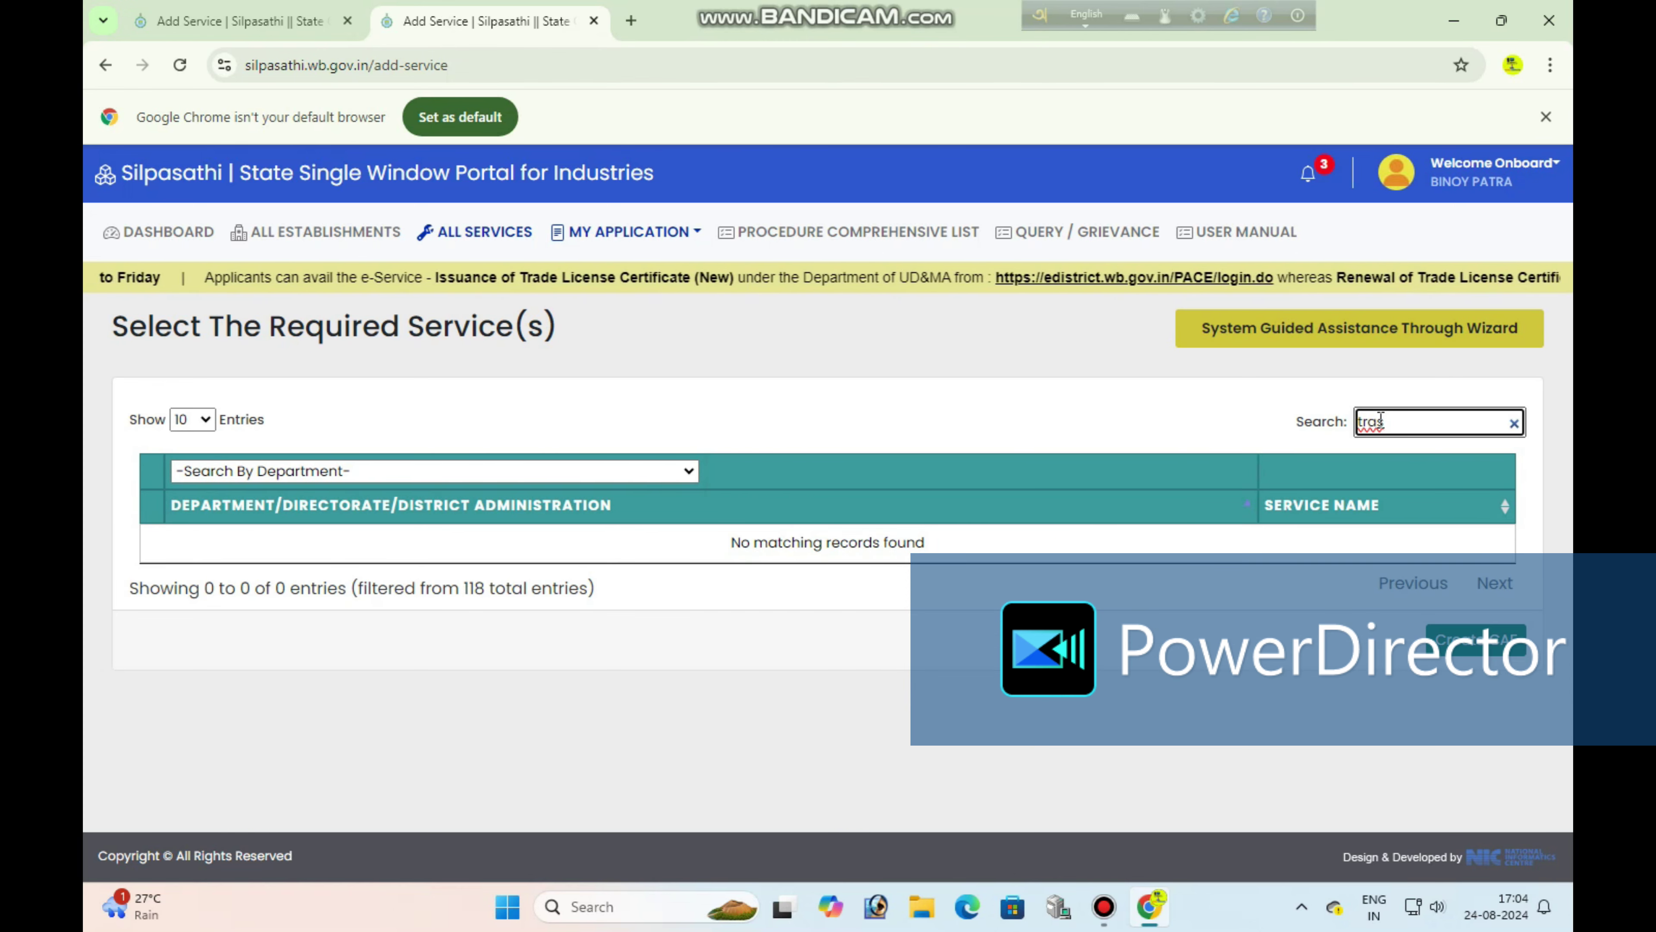
{"action": "key", "text": "BackSpace"}
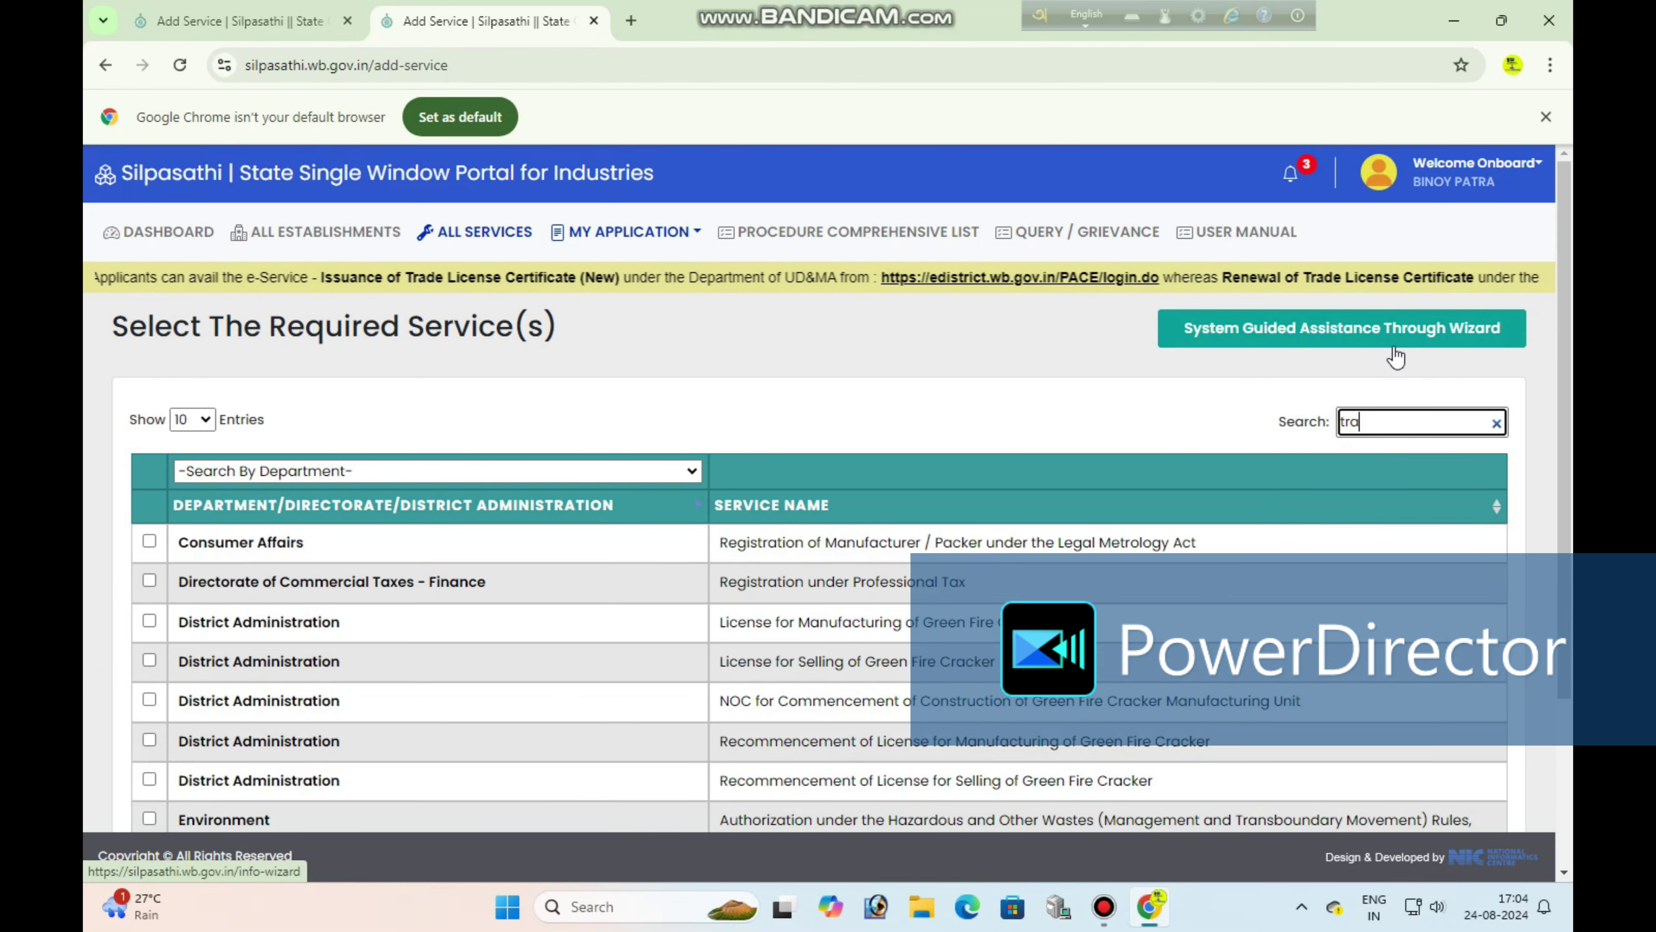
{"action": "type", "text": "d"}
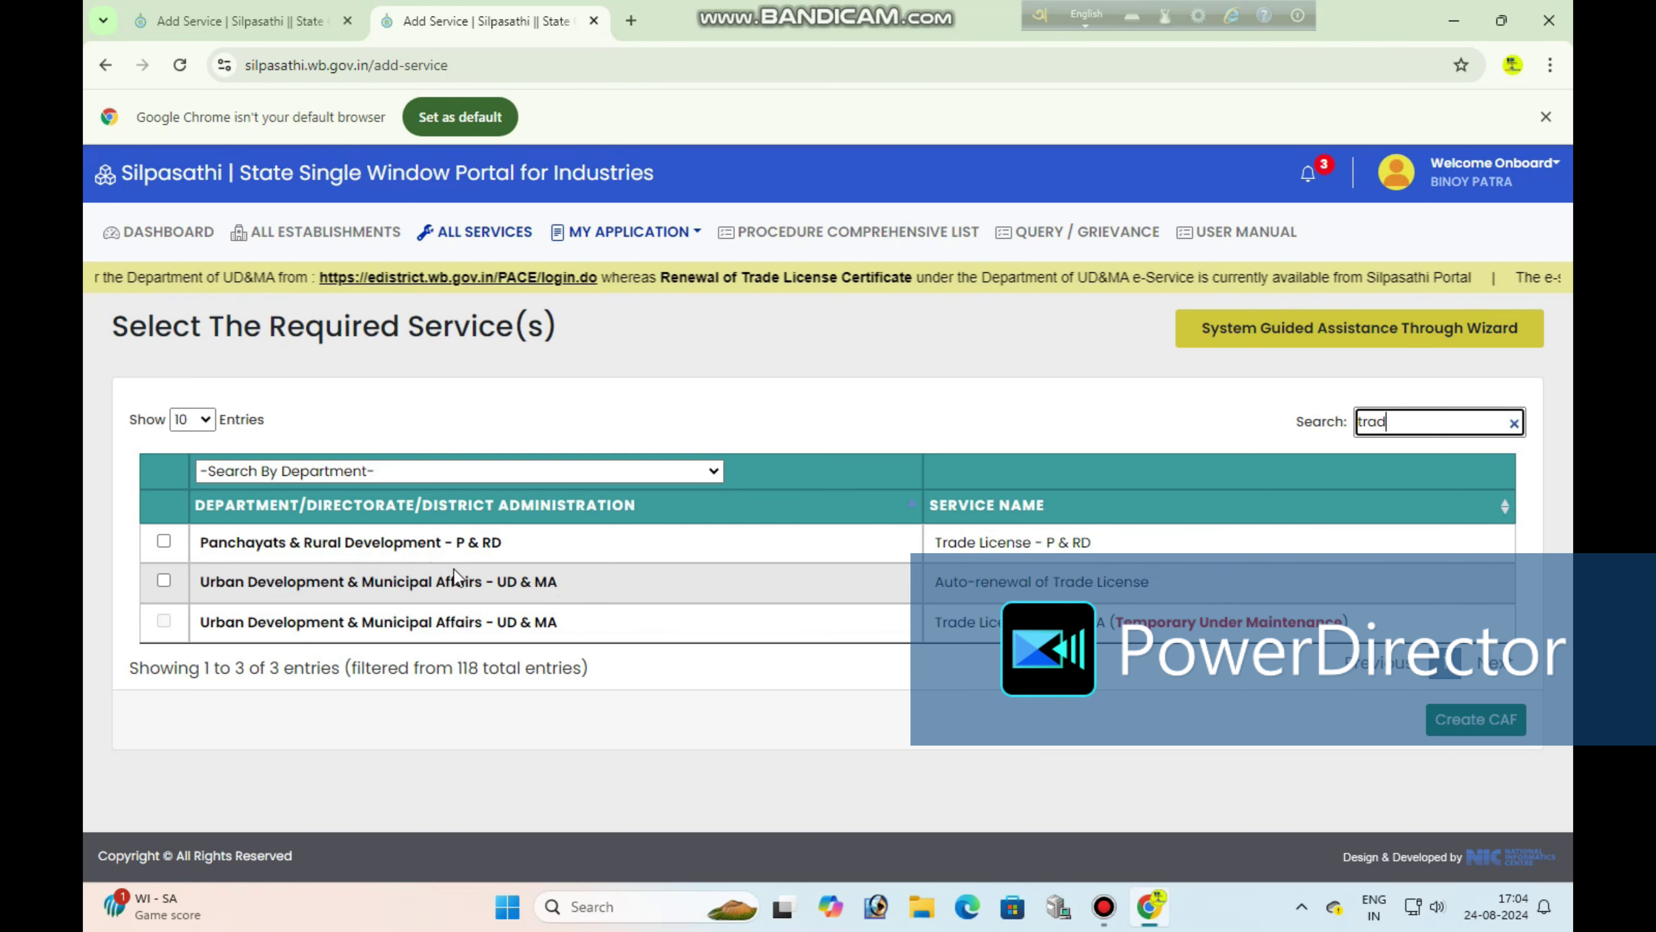
Create a CAF for the Panchayats & Rural Development service "Trade License - P & RD" and open its application form
{"action": "left_click", "coordinate": [164, 541]}
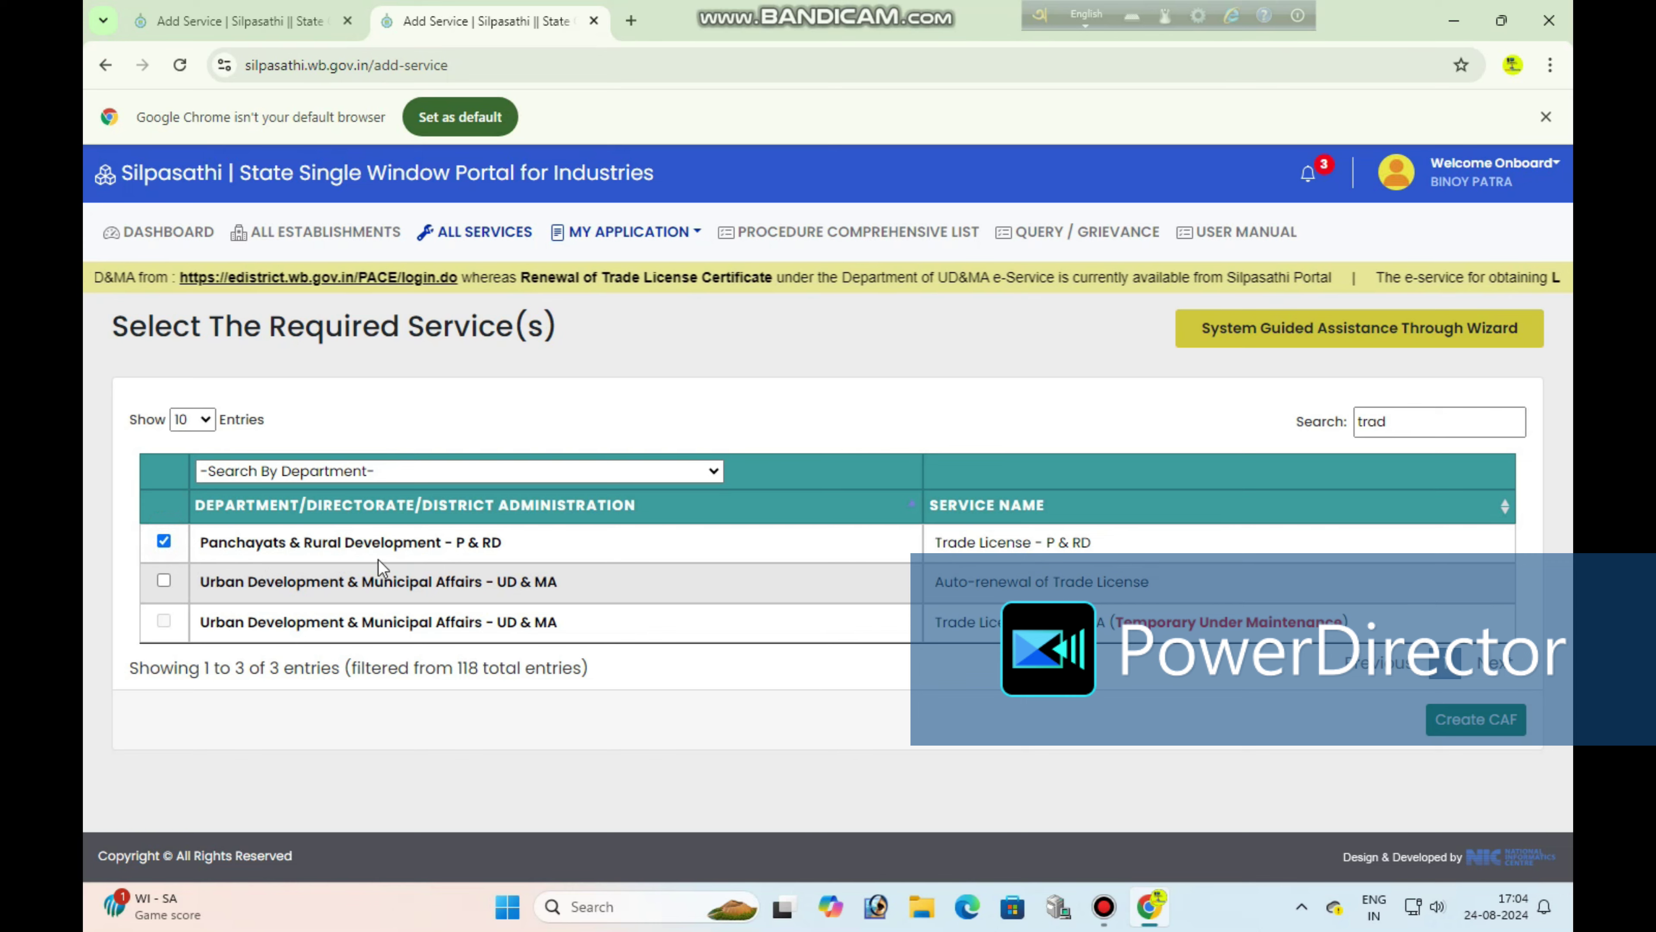
{"action": "left_click", "coordinate": [1466, 729]}
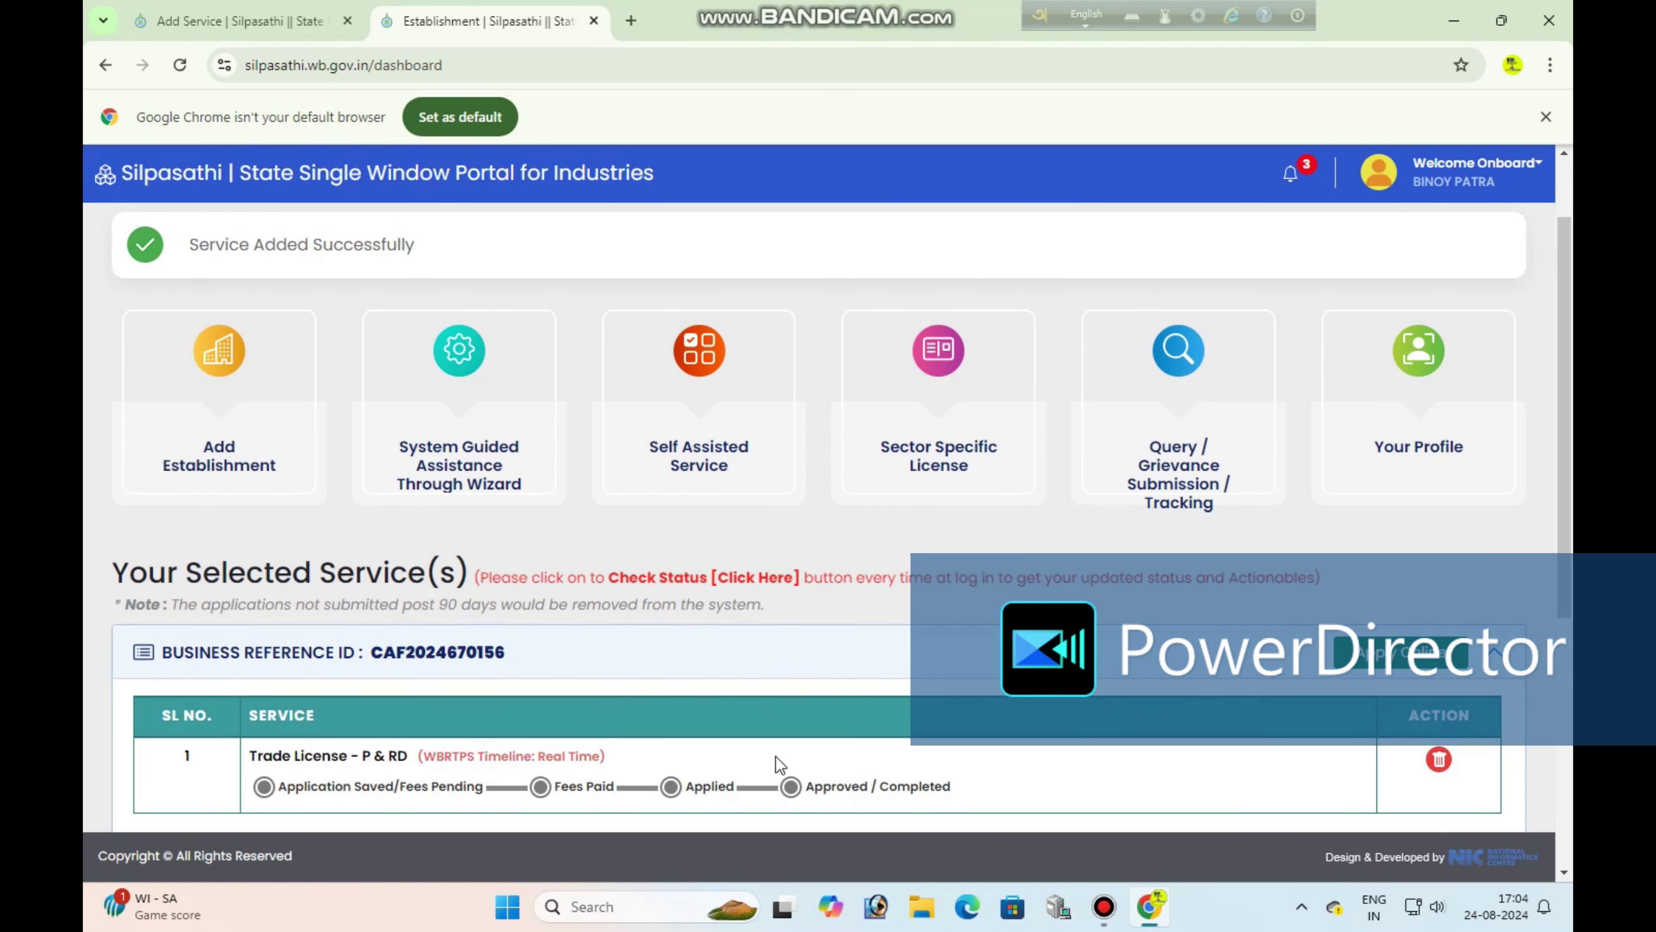
{"action": "left_click", "coordinate": [1221, 616]}
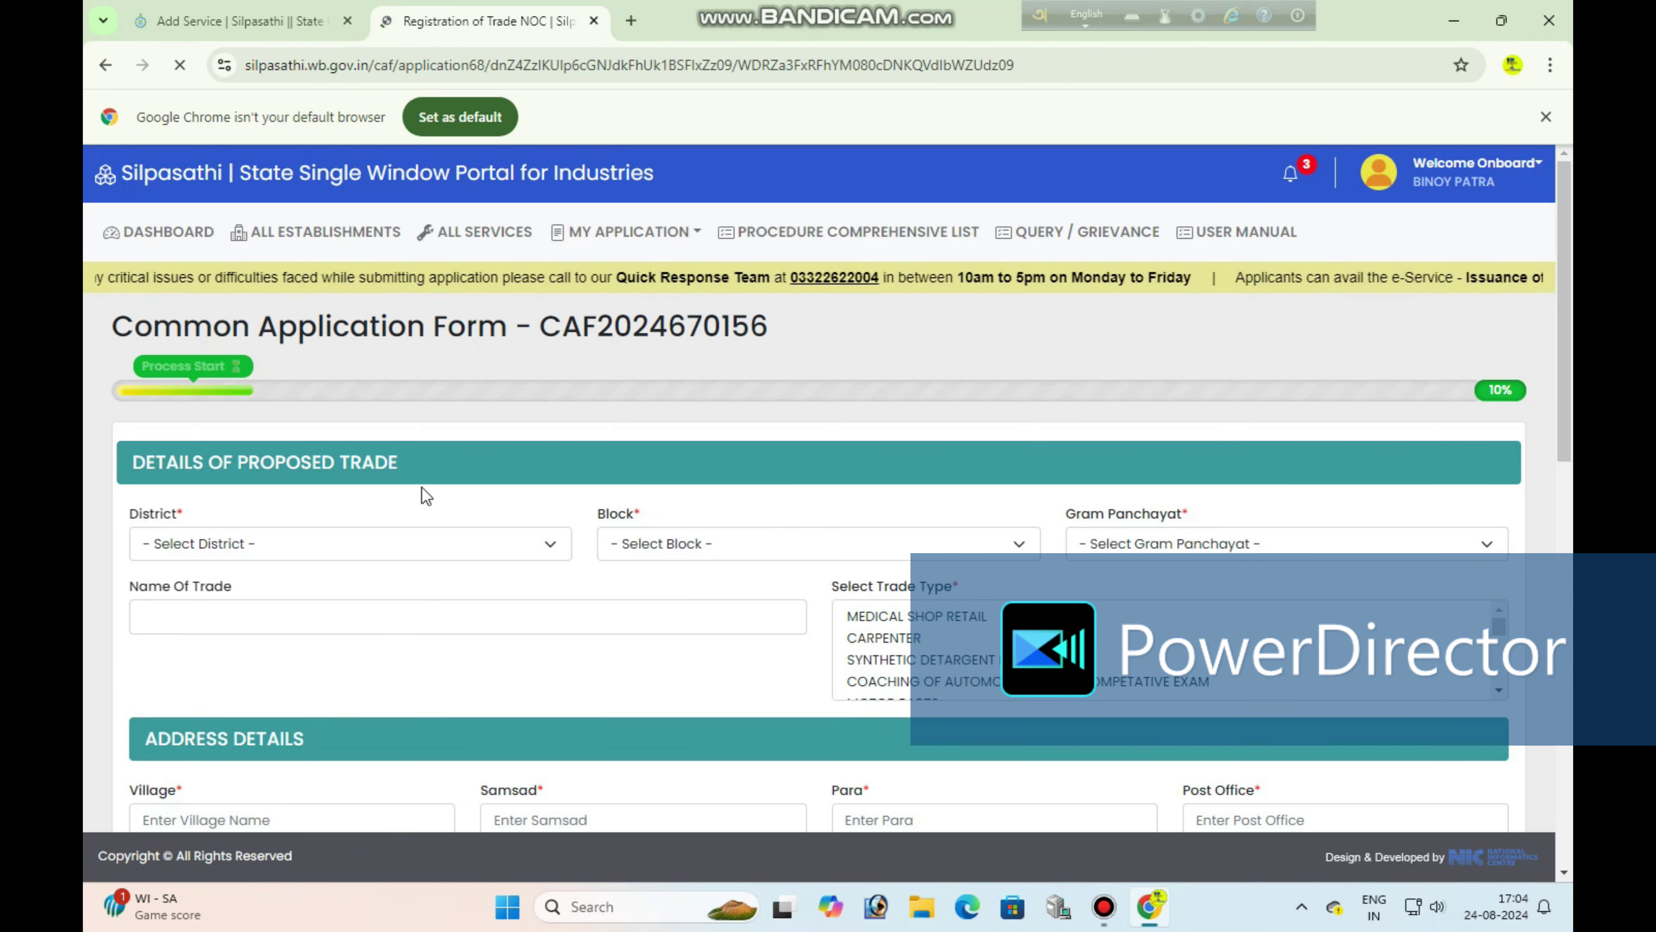
Set the proposed trade's district to PURBA MIDNAPORE
{"action": "scroll", "coordinate": [427, 496], "scroll_direction": "down", "scroll_amount": 1}
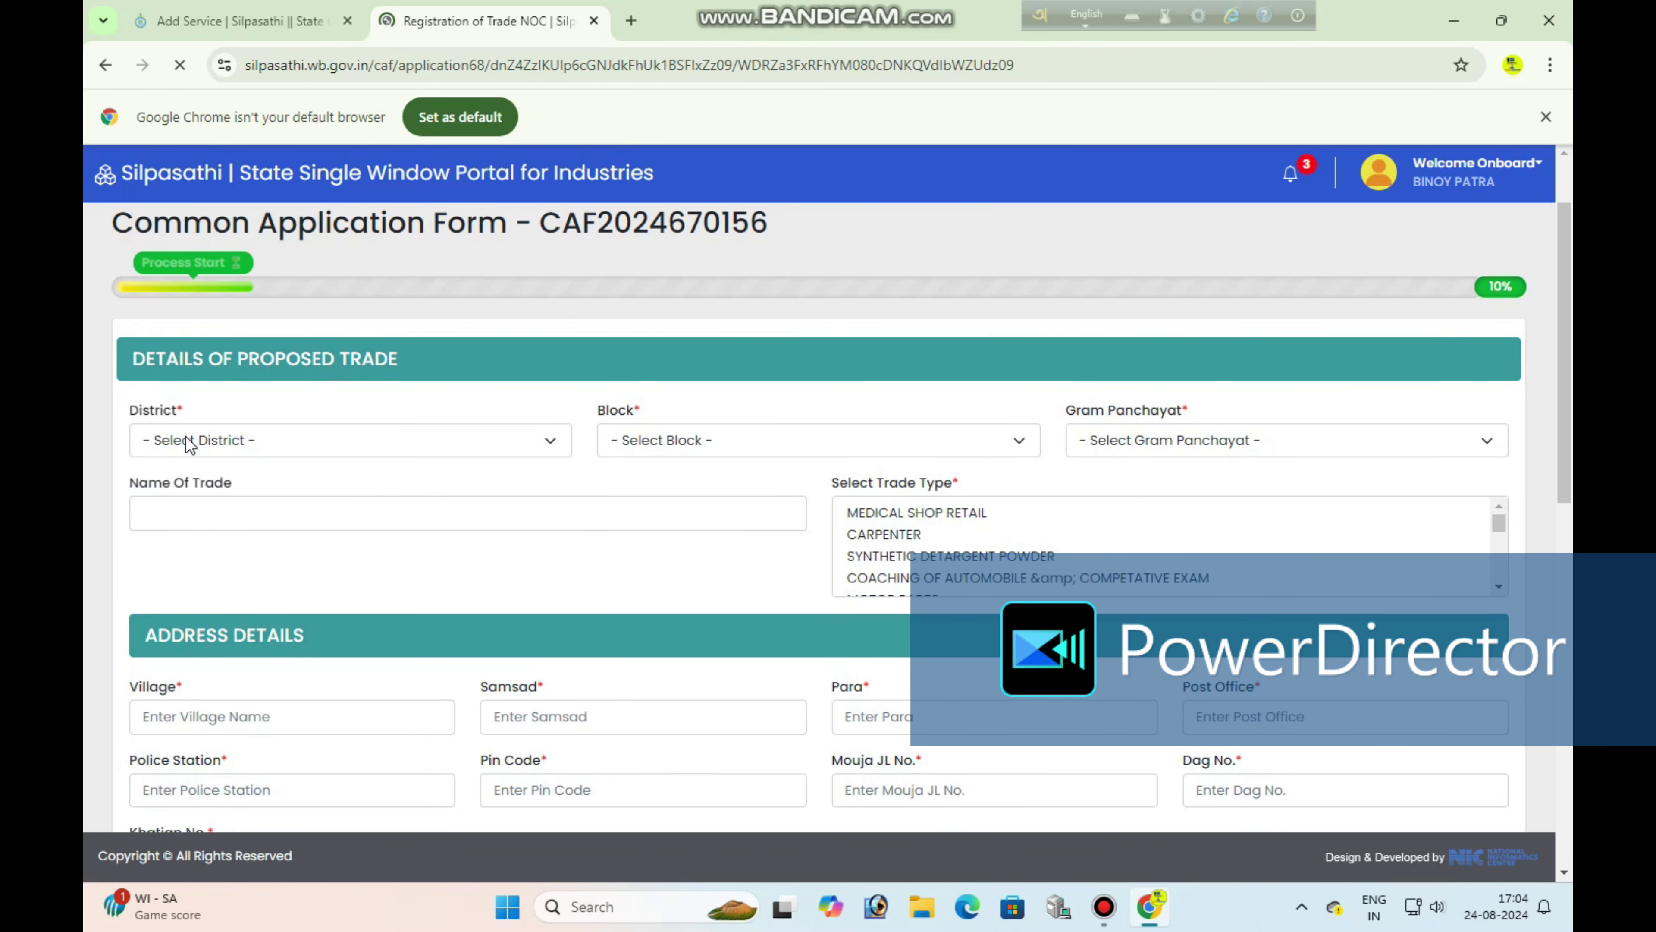
{"action": "left_click", "coordinate": [300, 442]}
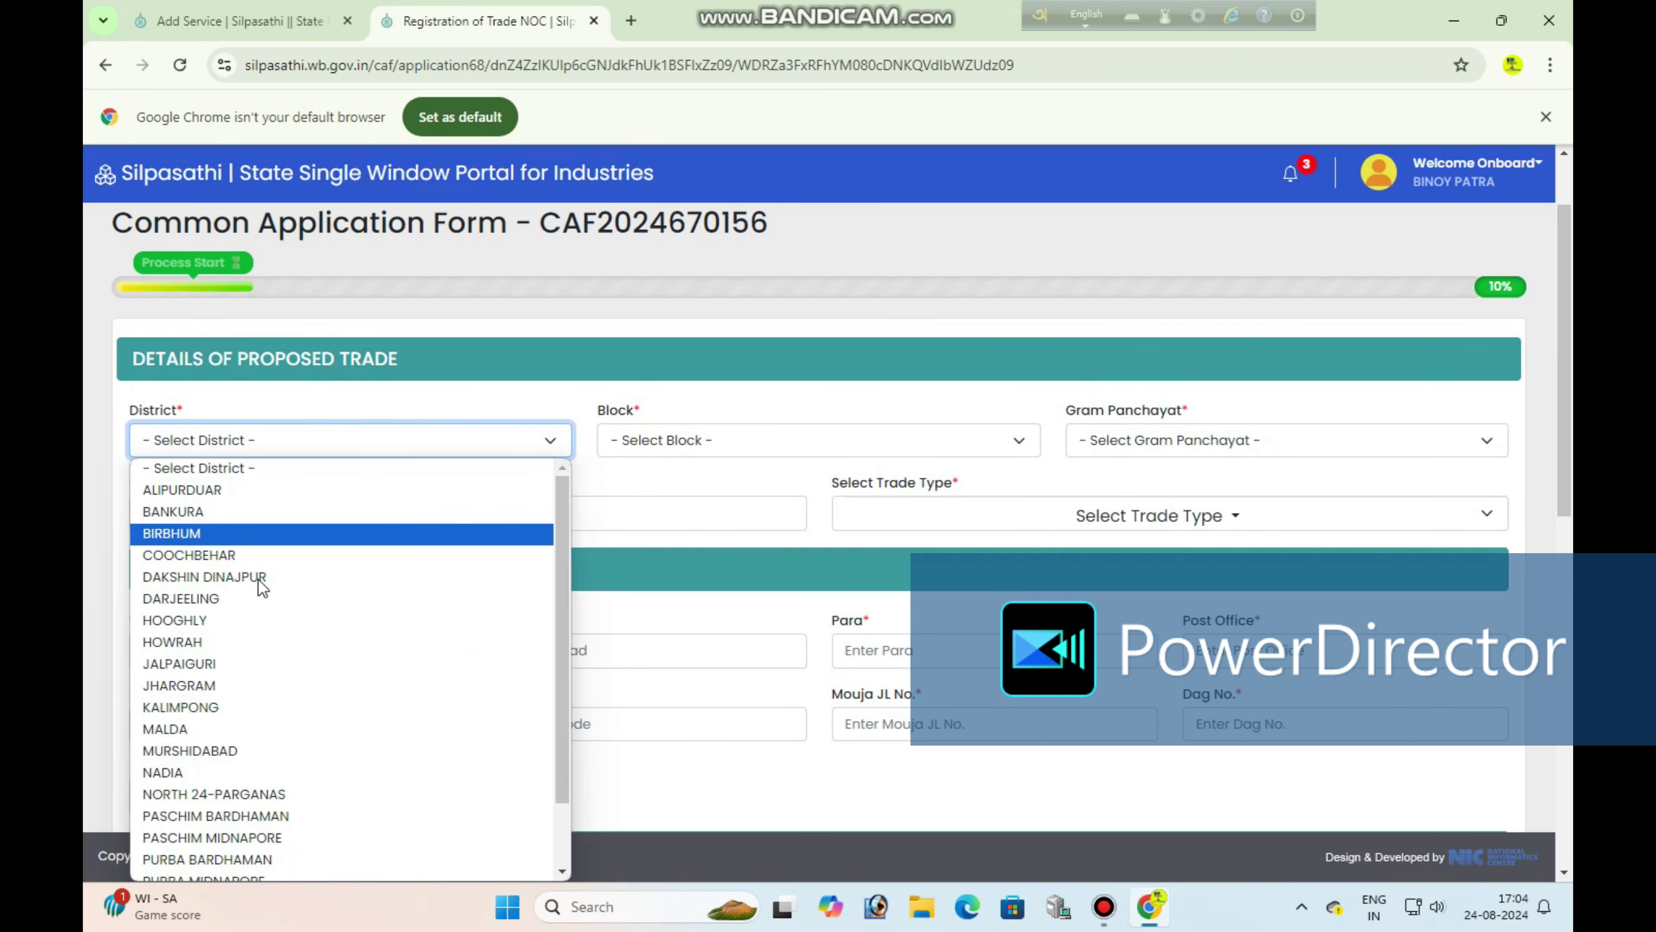
{"action": "left_click", "coordinate": [337, 436]}
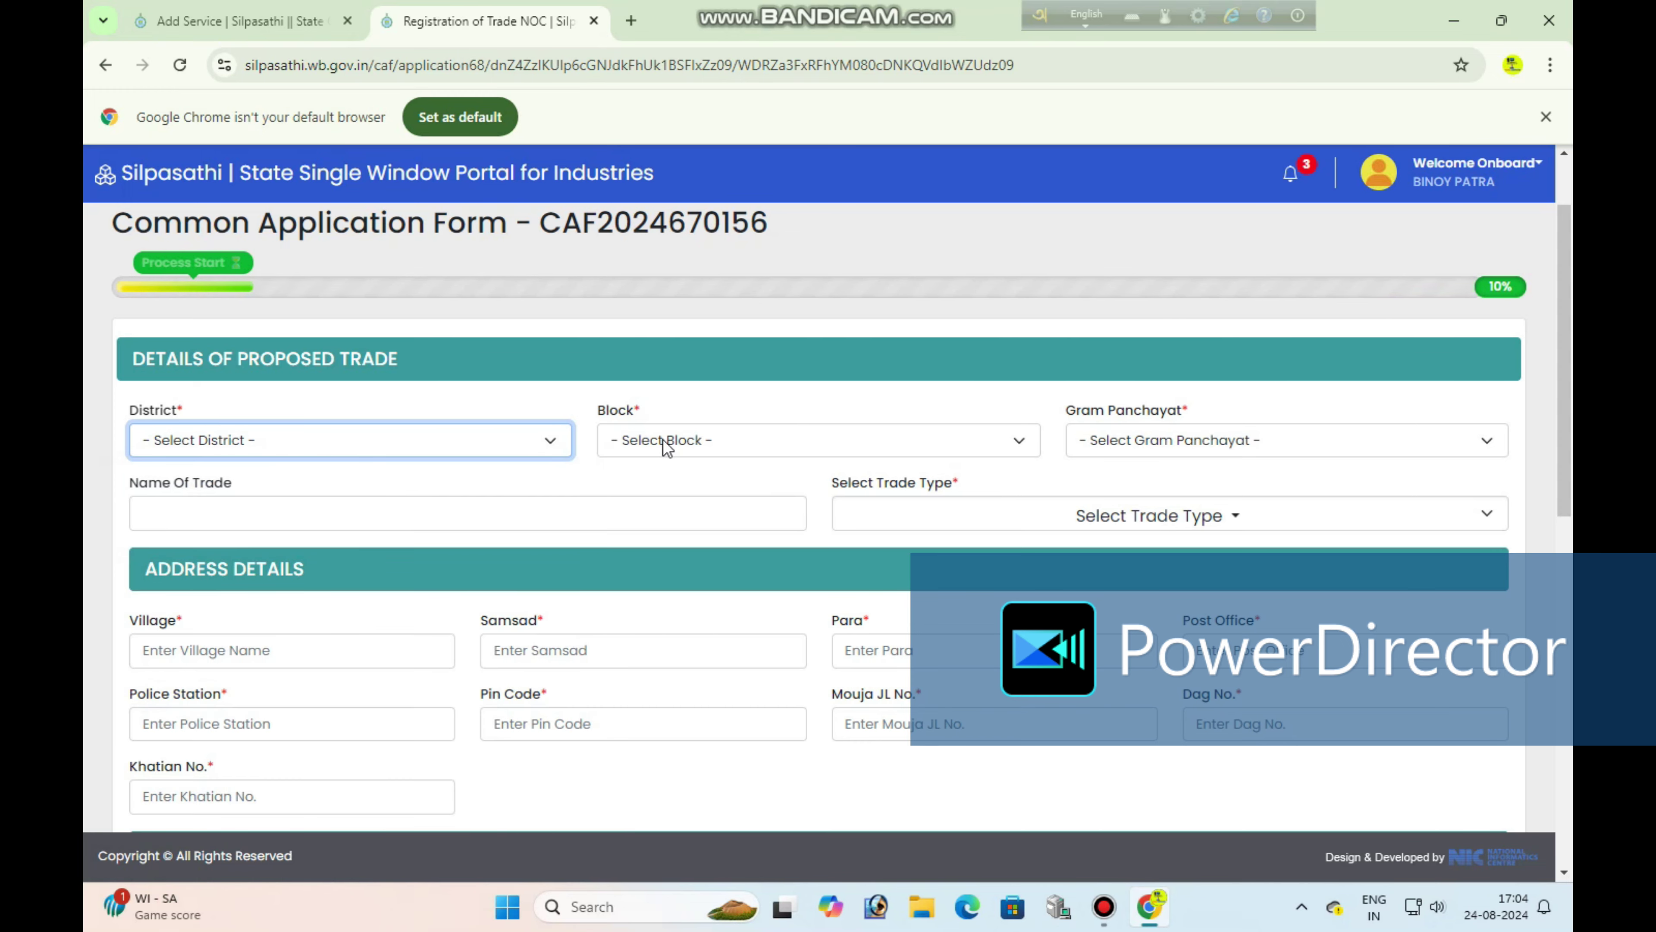
{"action": "left_click", "coordinate": [543, 447]}
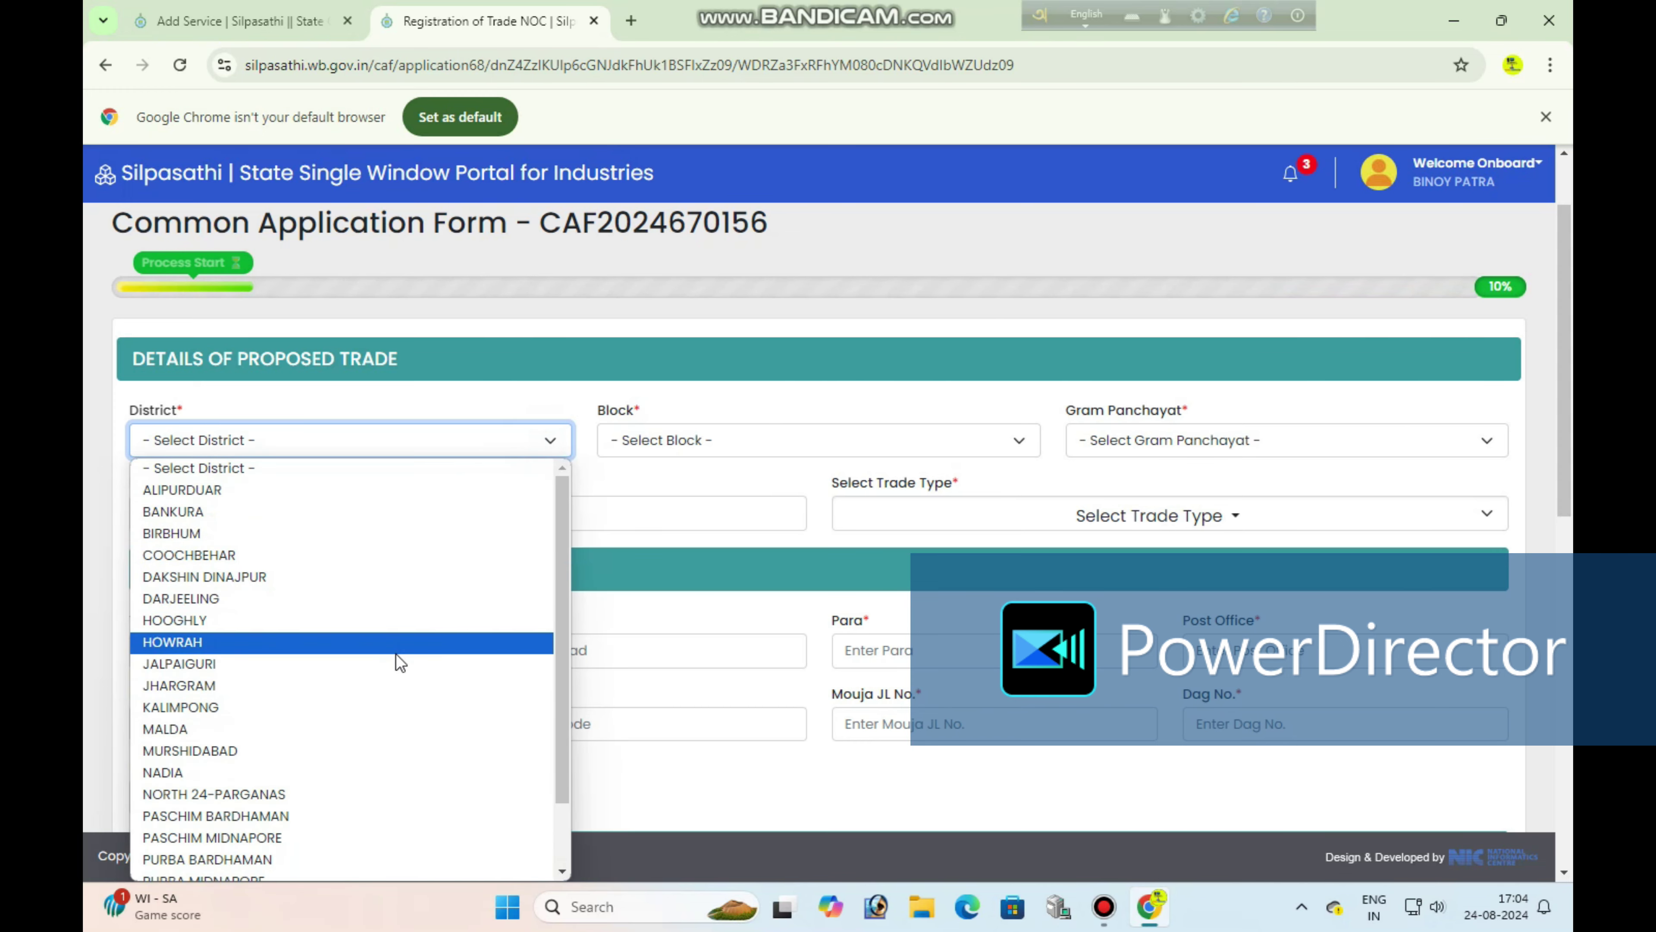
{"action": "left_click", "coordinate": [717, 442]}
{"action": "left_click", "coordinate": [339, 443]}
{"action": "scroll", "coordinate": [333, 702], "scroll_direction": "down", "scroll_amount": 1}
{"action": "left_click", "coordinate": [298, 807]}
Examine the Block and Gram Panchayat choices offered for the proposed trade
{"action": "left_click", "coordinate": [736, 437]}
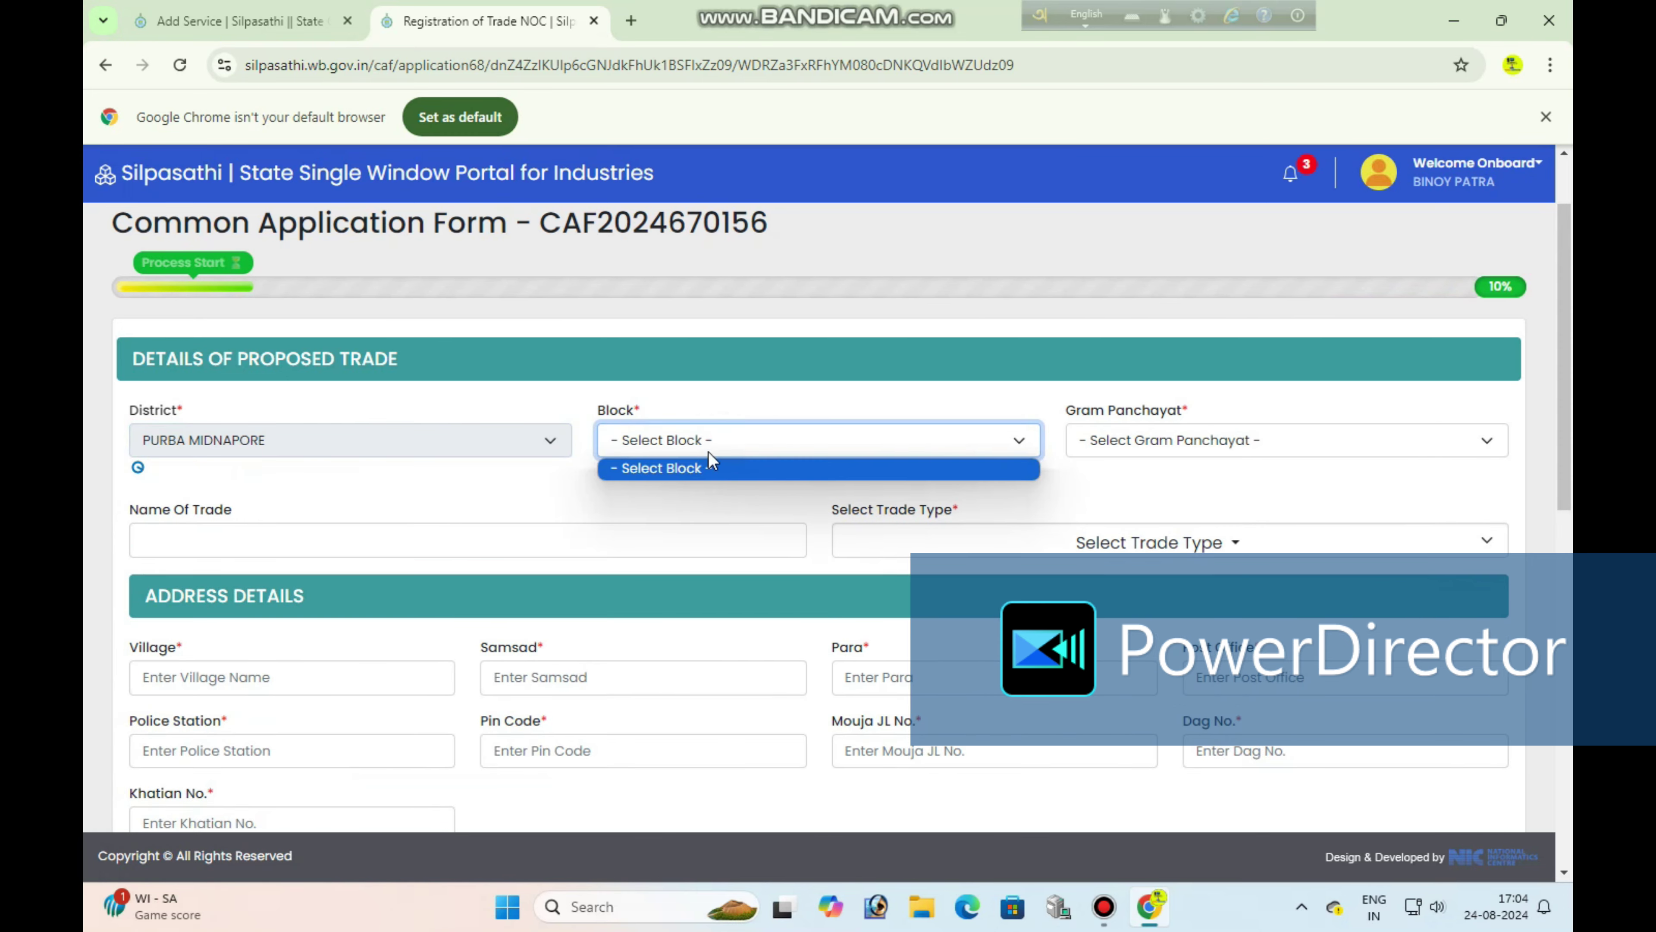
{"action": "left_click", "coordinate": [724, 454]}
{"action": "left_click", "coordinate": [724, 453]}
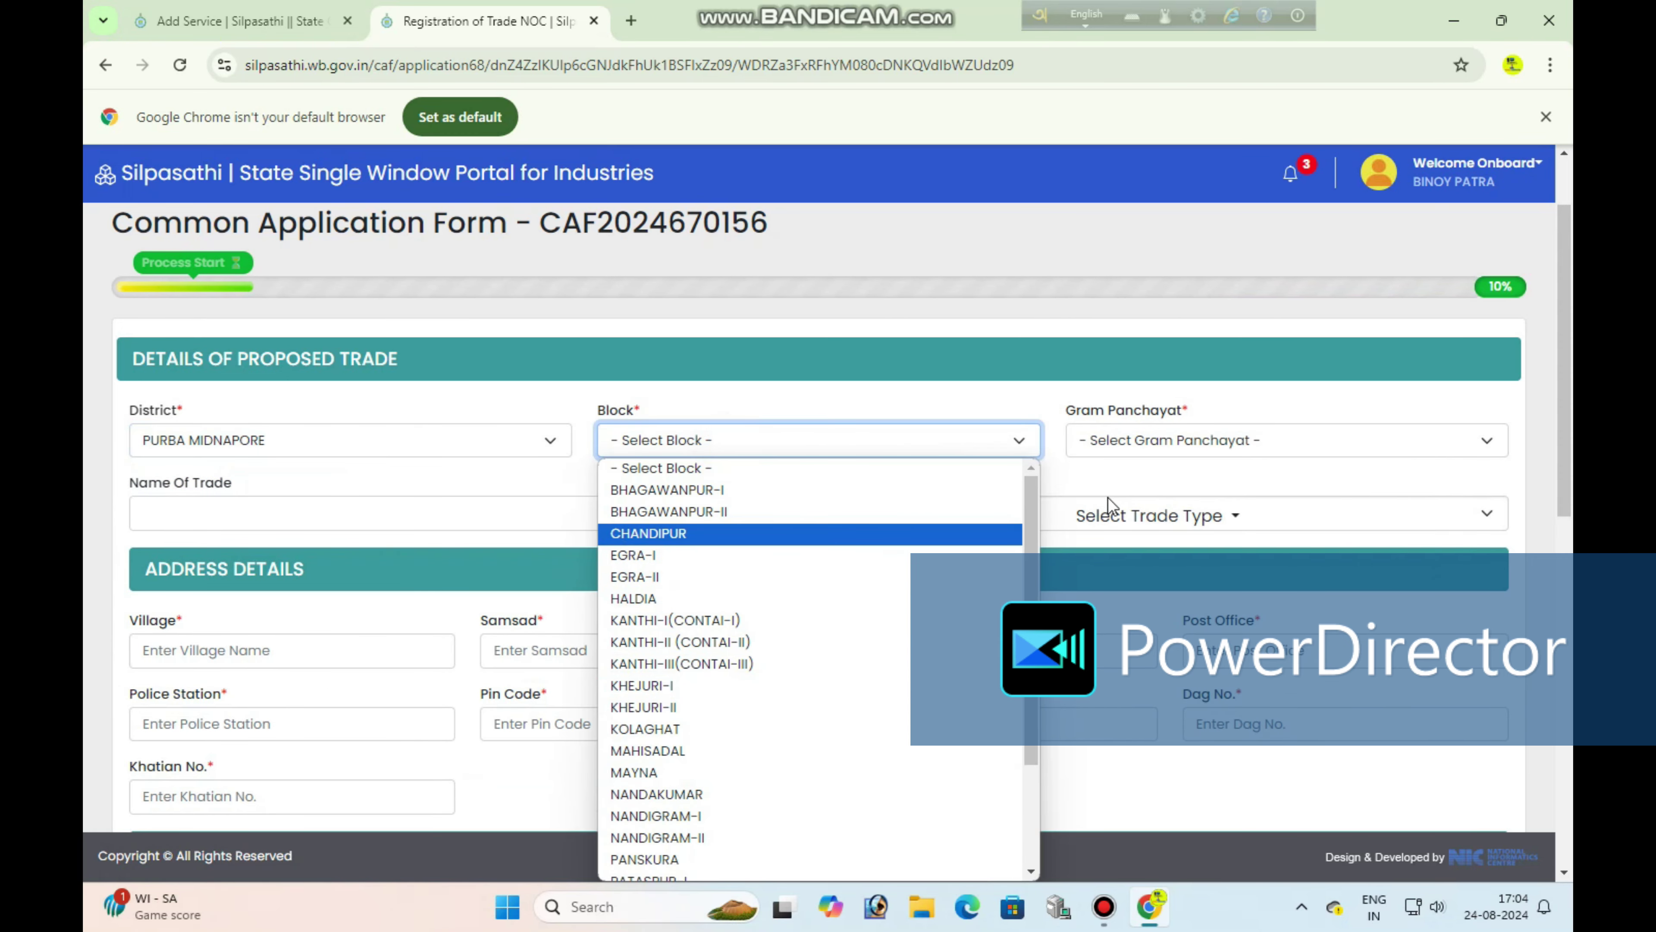
{"action": "left_click", "coordinate": [1122, 483]}
{"action": "left_click", "coordinate": [1161, 445]}
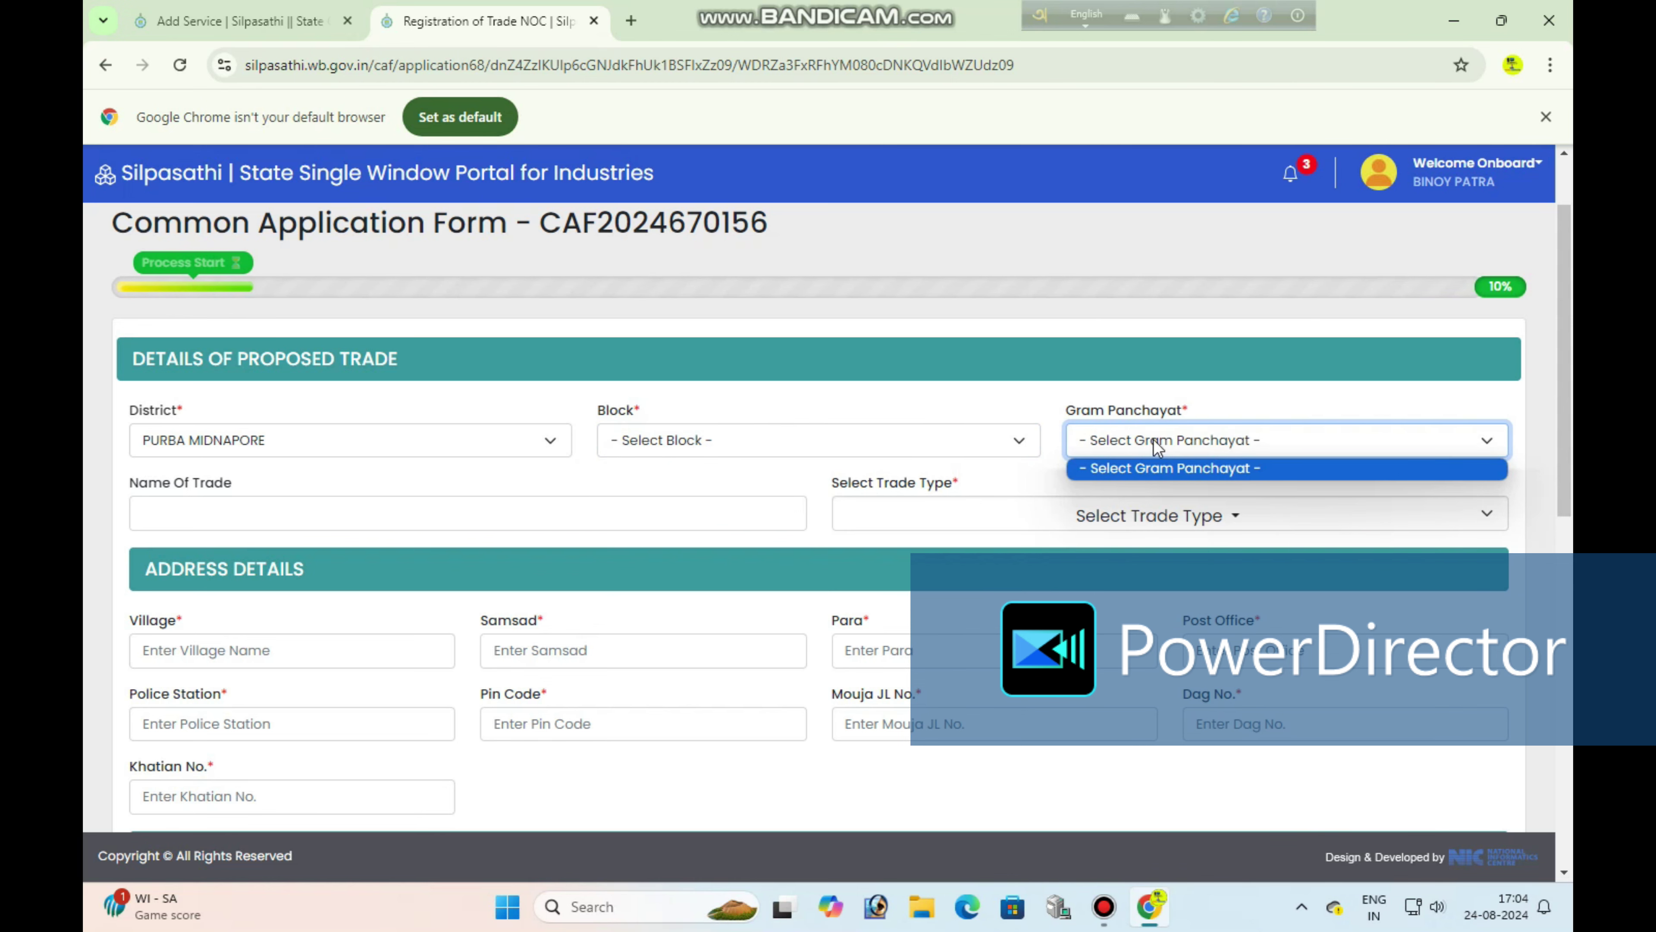
{"action": "left_click", "coordinate": [1155, 443]}
Examine the Name Of Trade field and the list of selectable trade types
{"action": "left_click", "coordinate": [321, 524]}
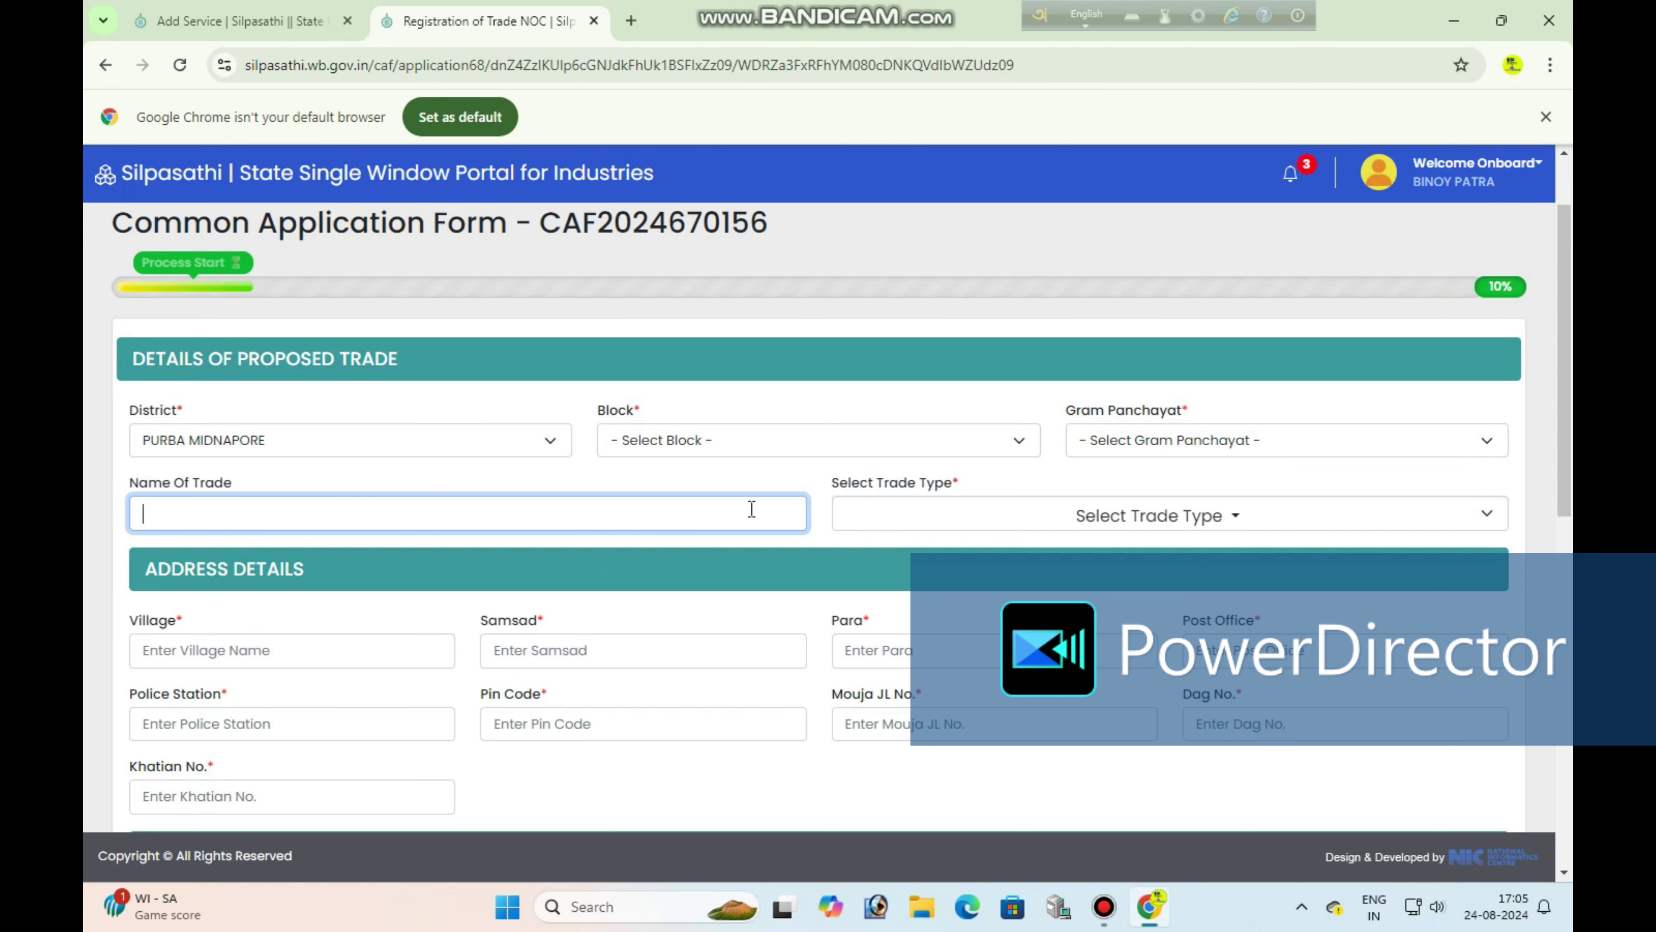
{"action": "left_click", "coordinate": [1015, 520]}
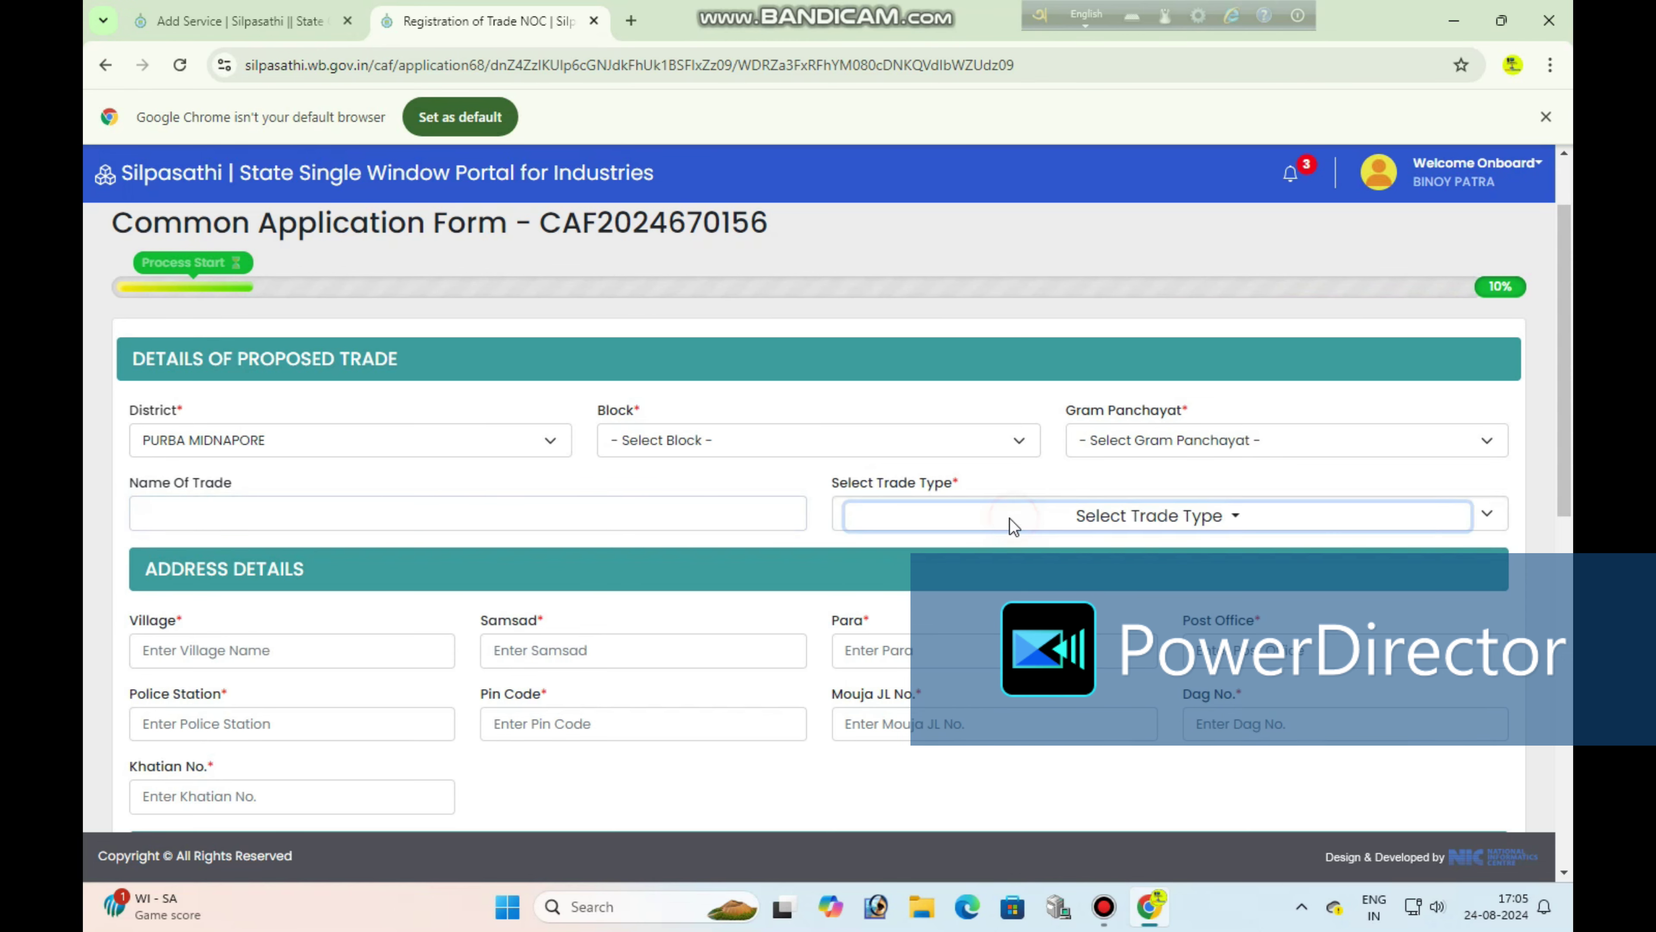
{"action": "left_click", "coordinate": [1013, 518]}
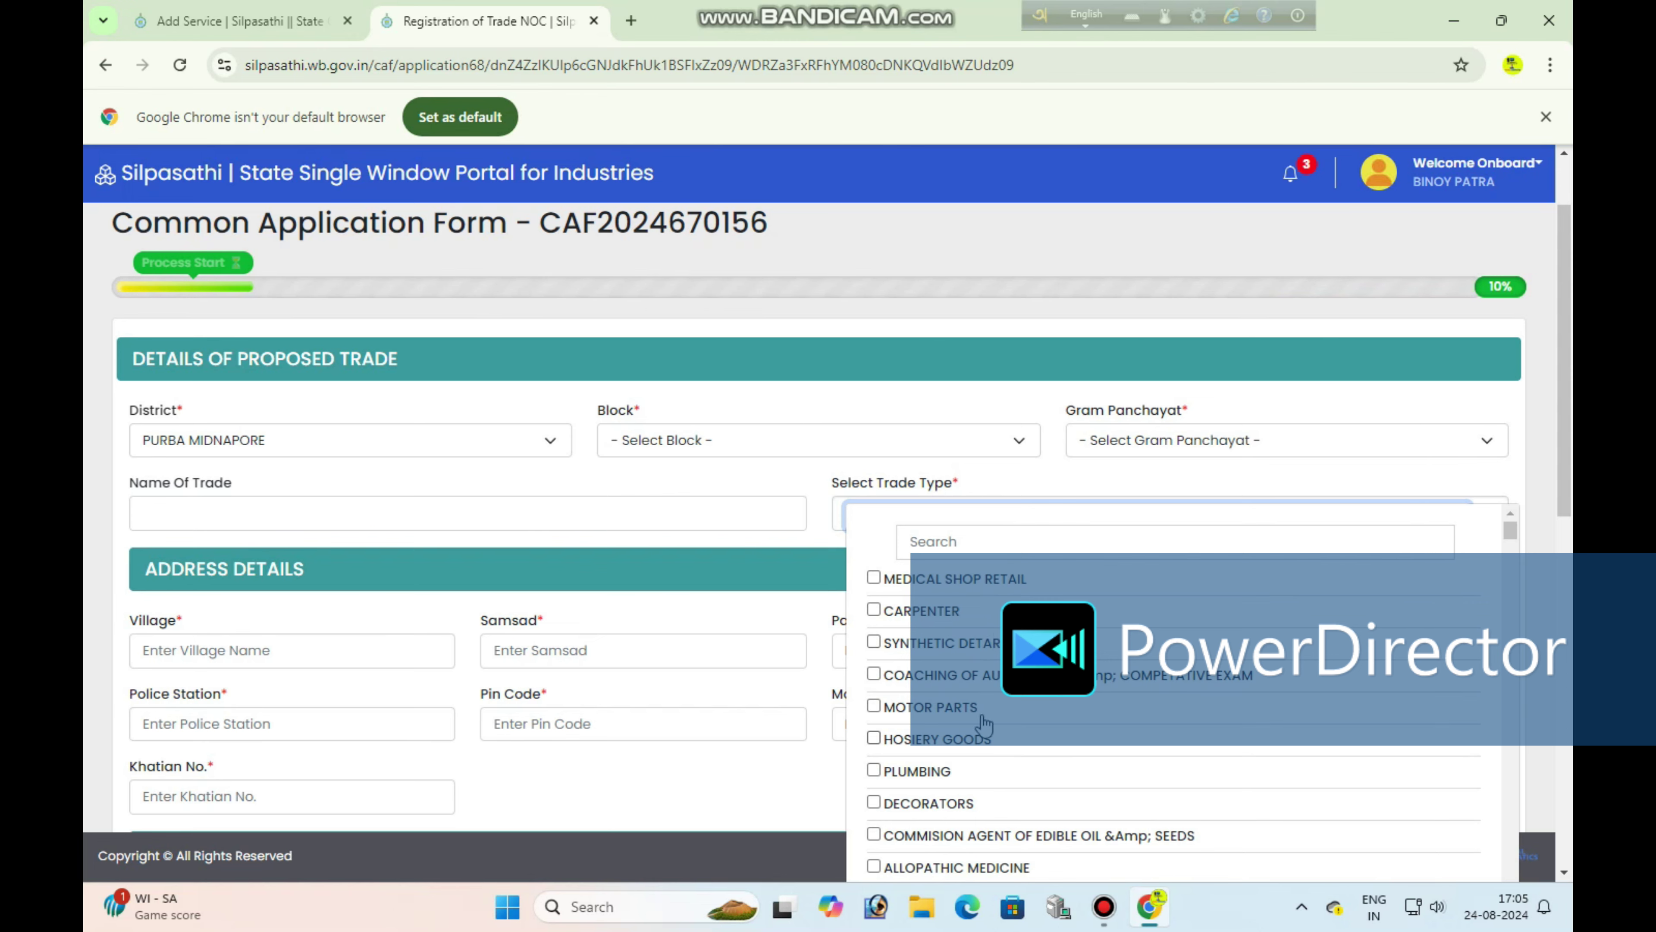
{"action": "scroll", "coordinate": [893, 672], "scroll_direction": "down", "scroll_amount": 8}
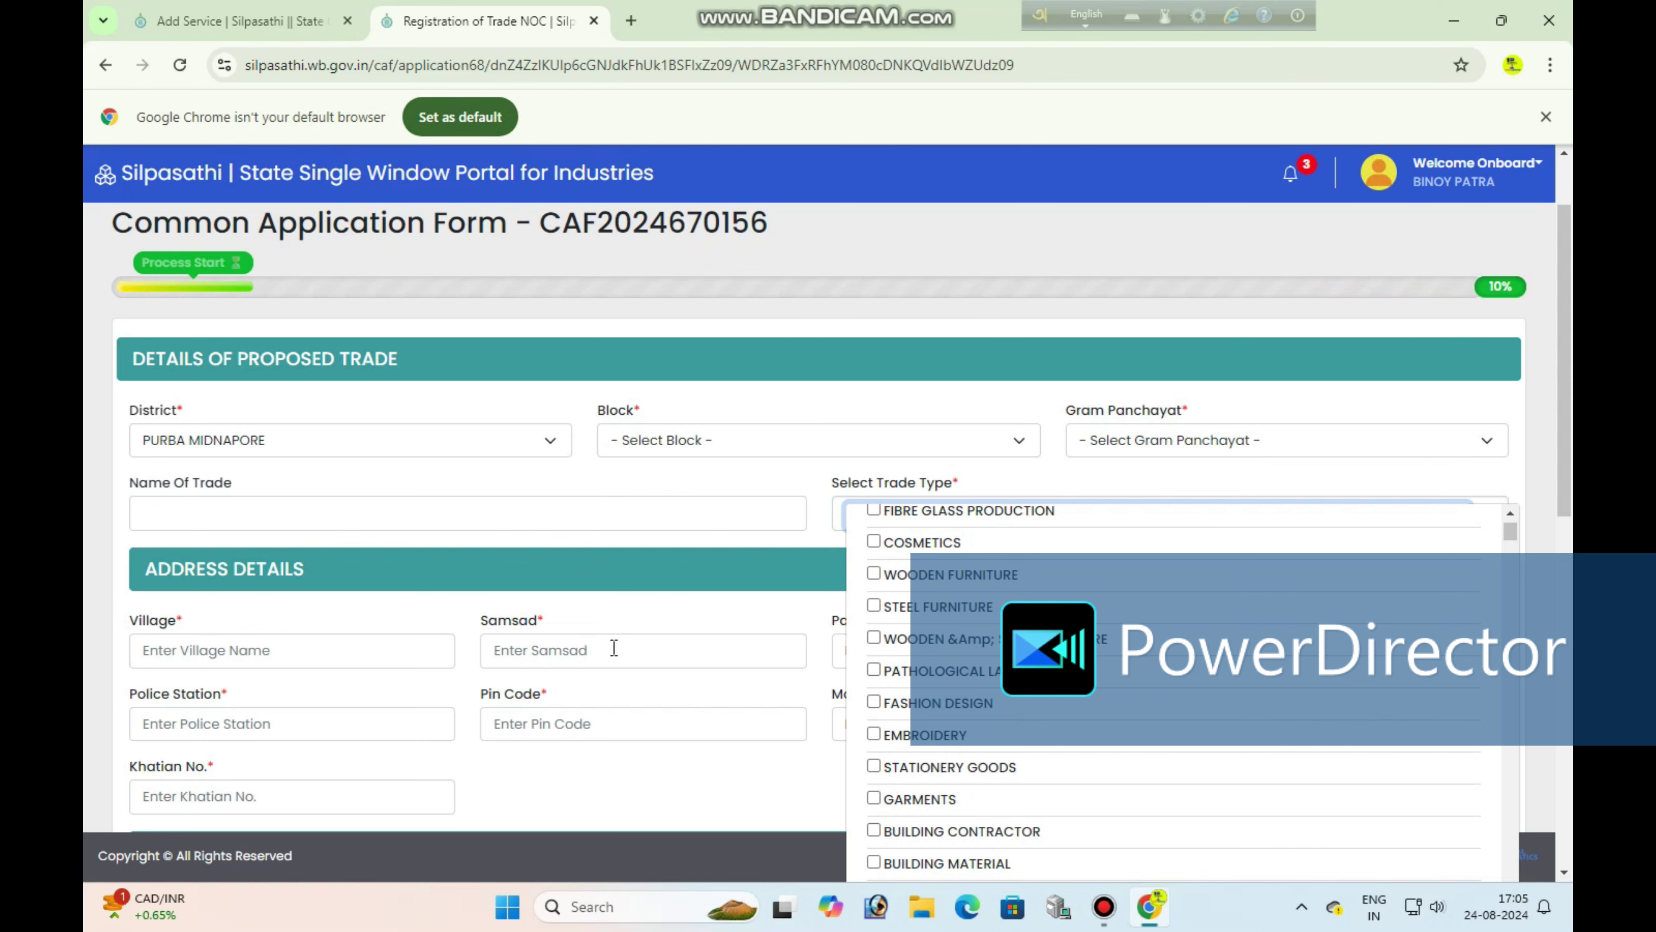
{"action": "left_click", "coordinate": [319, 616]}
Examine the address and applicant fields, including the Identity Proof, Type Of Ownership and Category choices
{"action": "scroll", "coordinate": [326, 607], "scroll_direction": "down", "scroll_amount": 3}
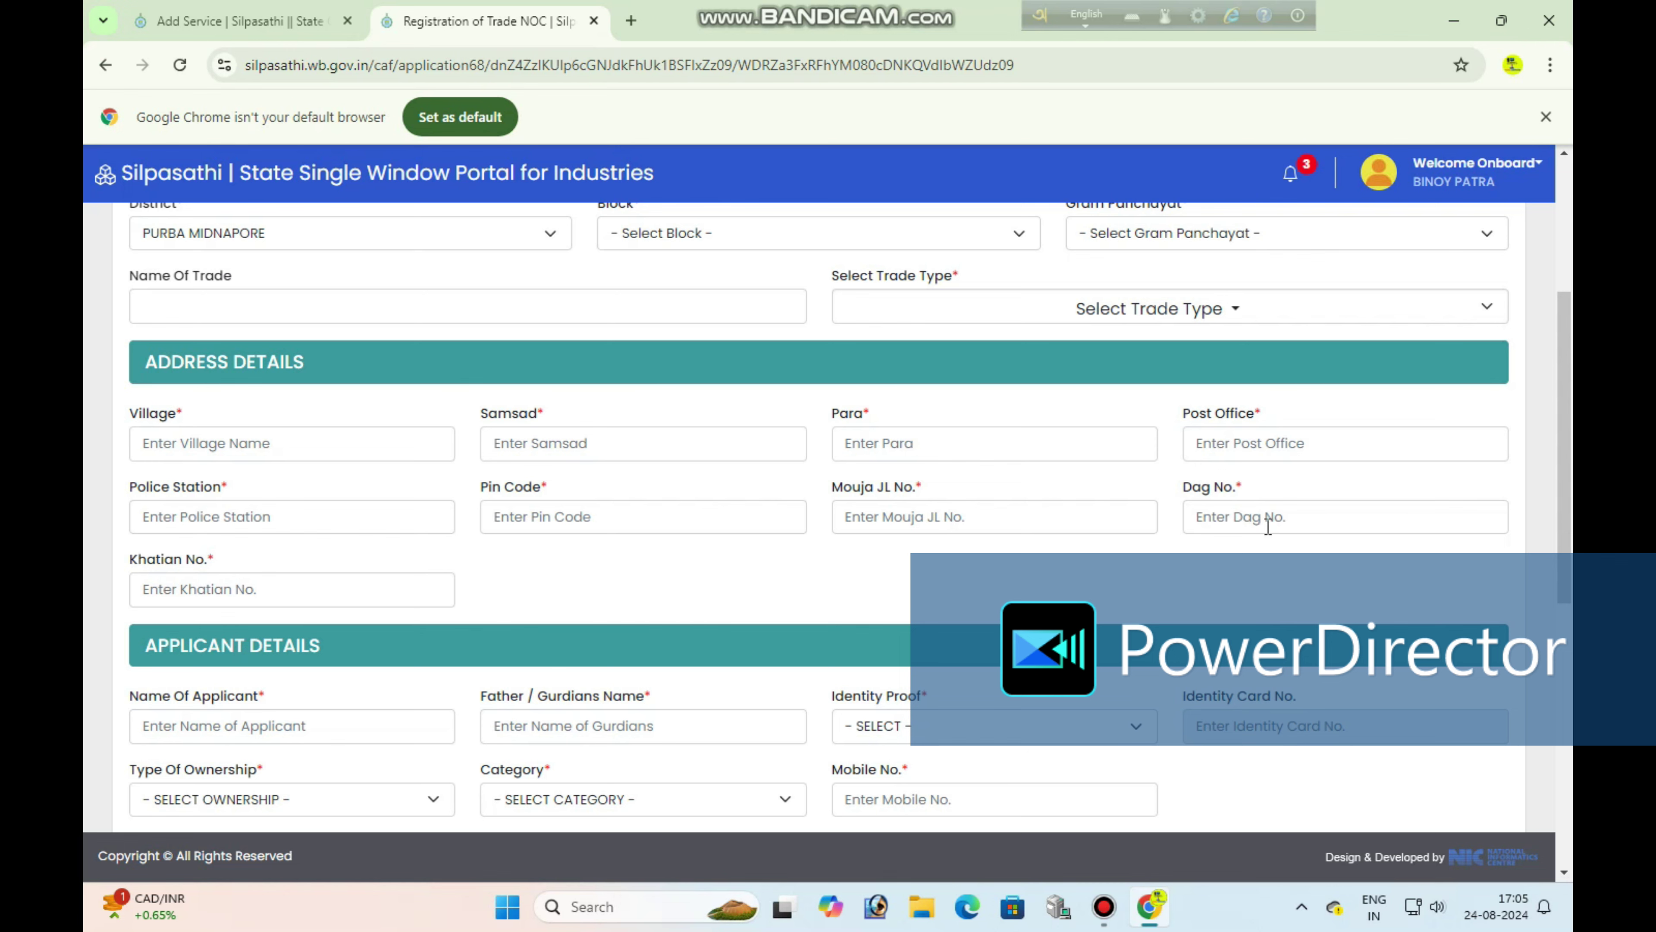
{"action": "scroll", "coordinate": [346, 587], "scroll_direction": "down", "scroll_amount": 3}
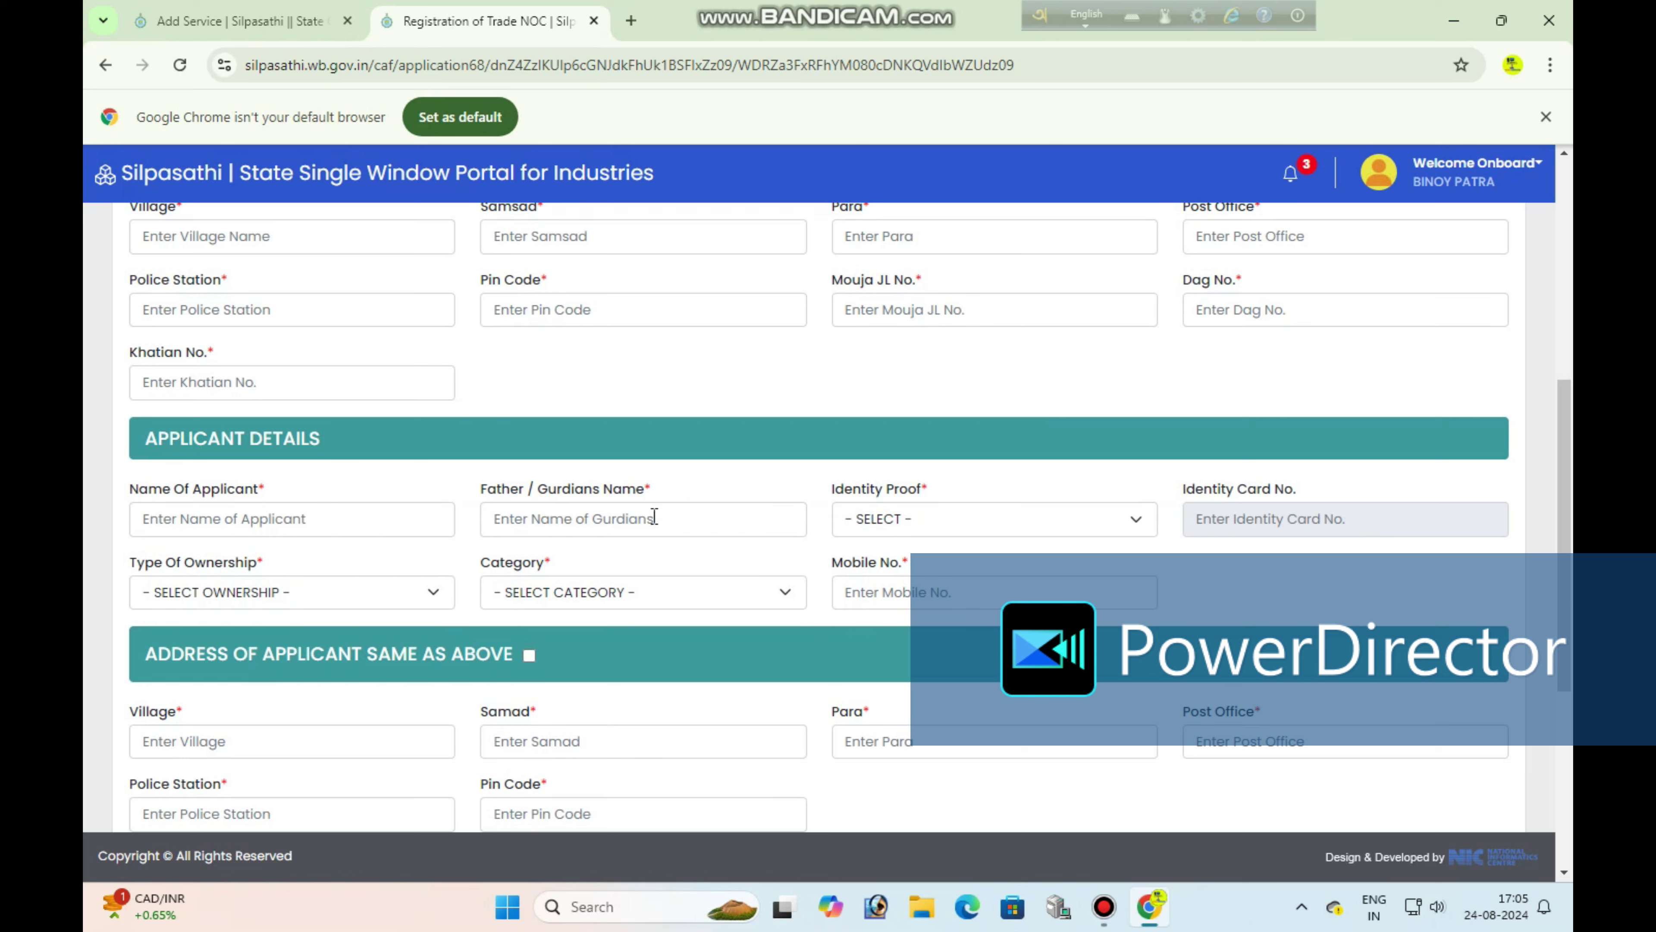
{"action": "left_click", "coordinate": [913, 520]}
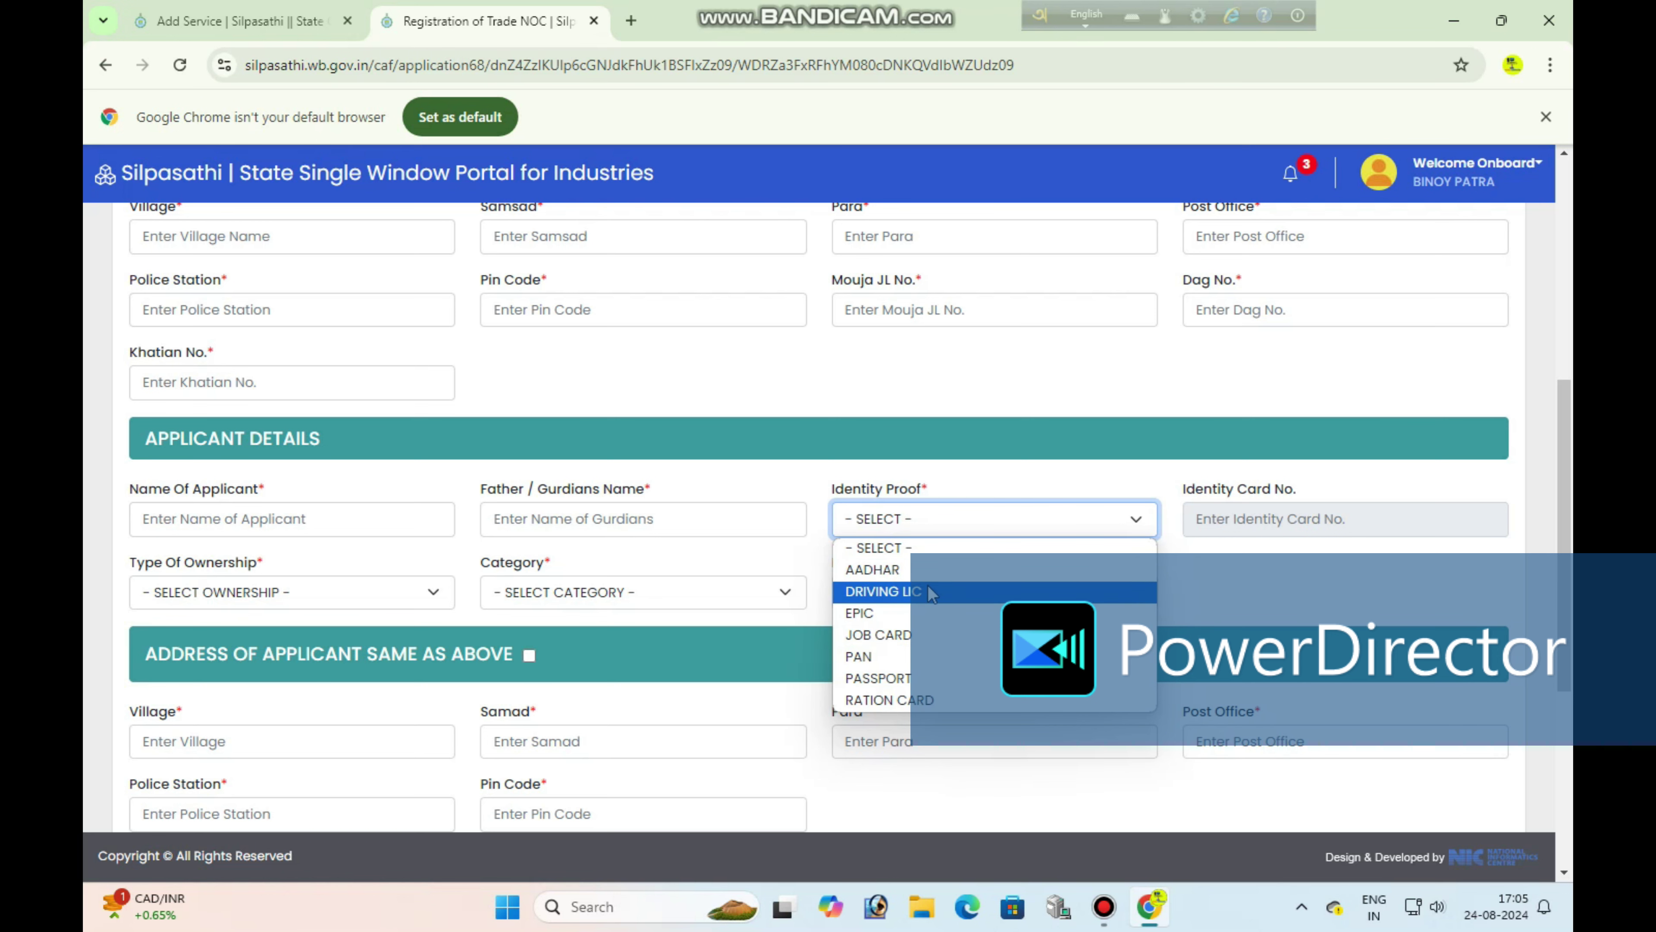
{"action": "left_click", "coordinate": [1126, 550]}
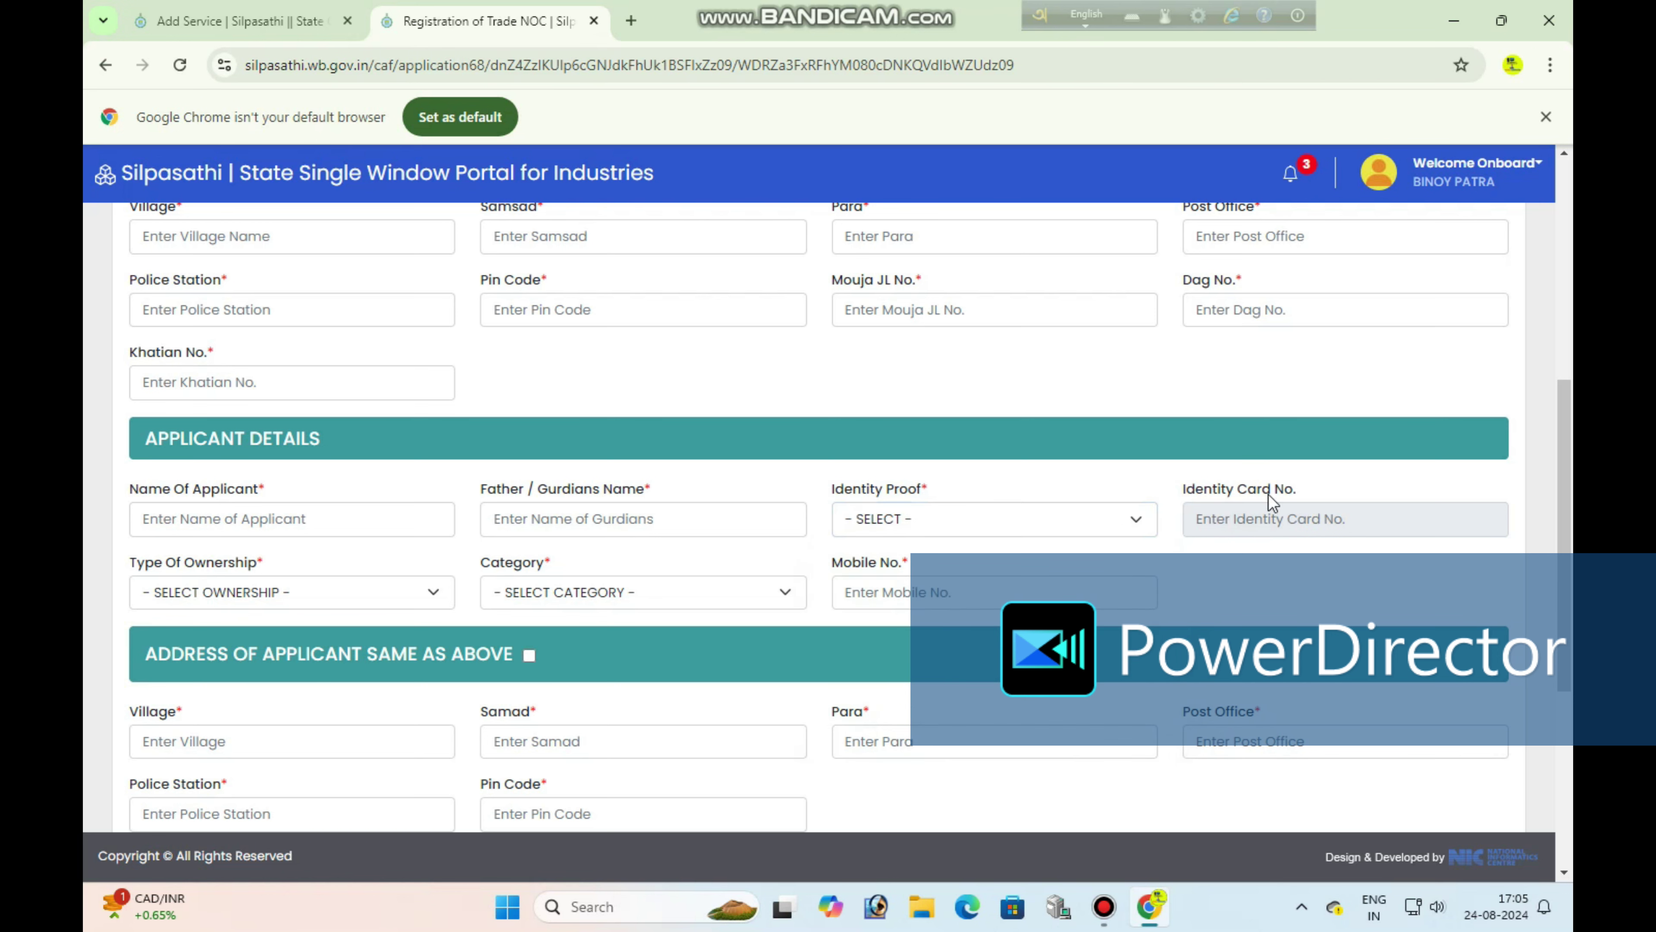
{"action": "left_click", "coordinate": [229, 591]}
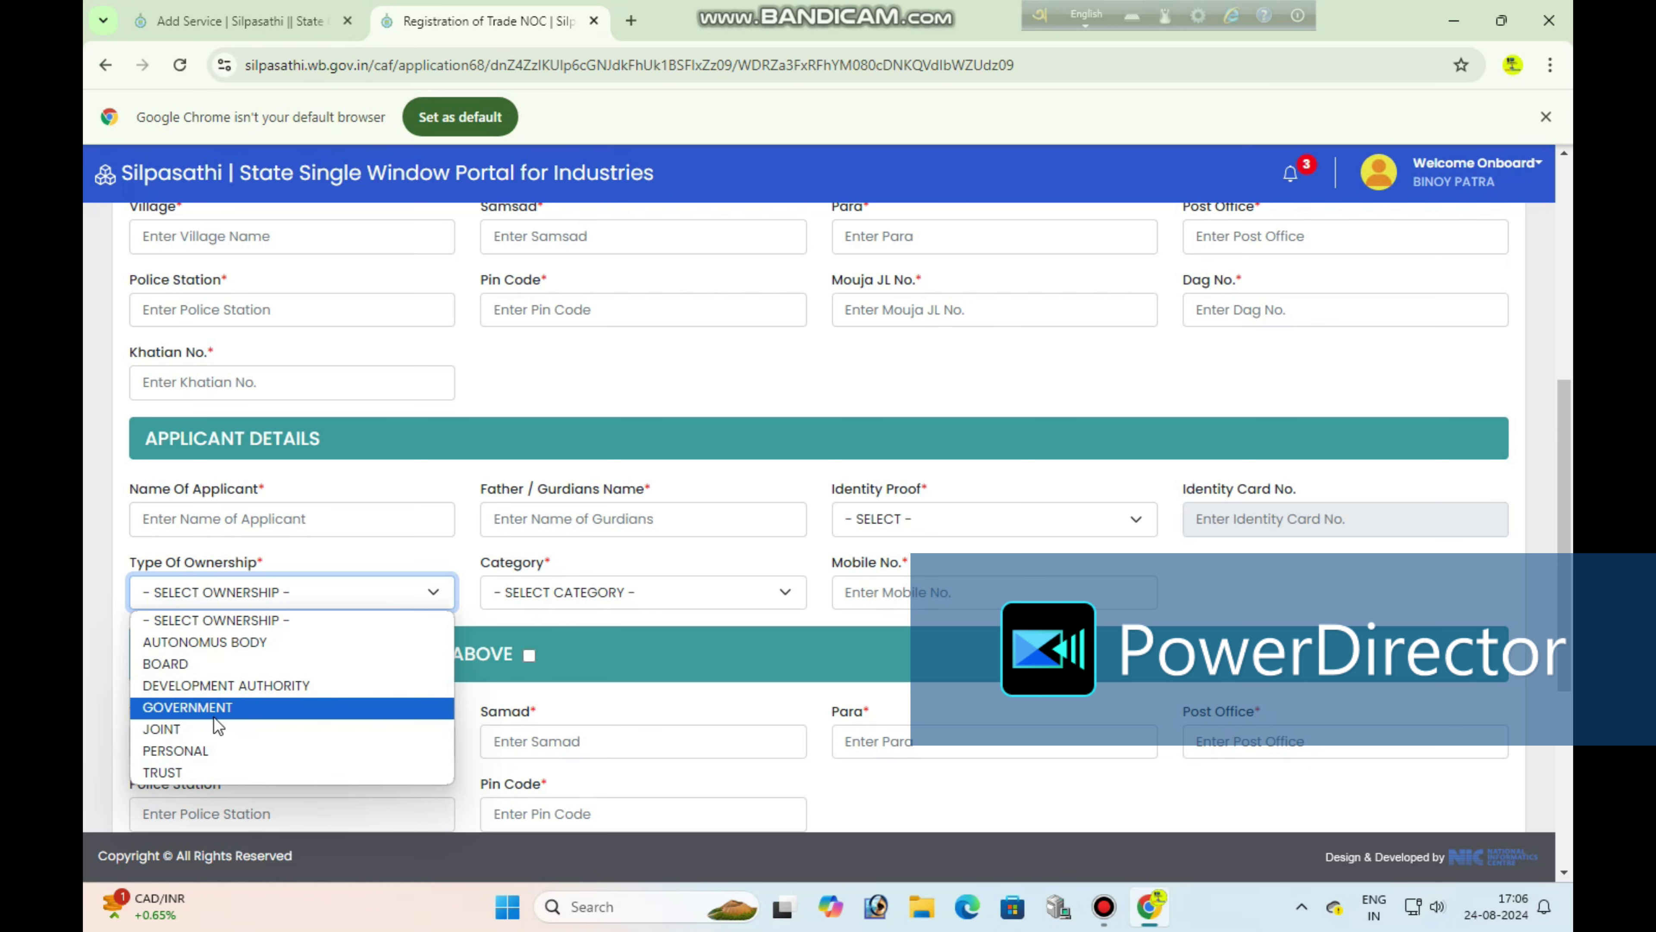
{"action": "left_click", "coordinate": [548, 617]}
{"action": "left_click", "coordinate": [565, 593]}
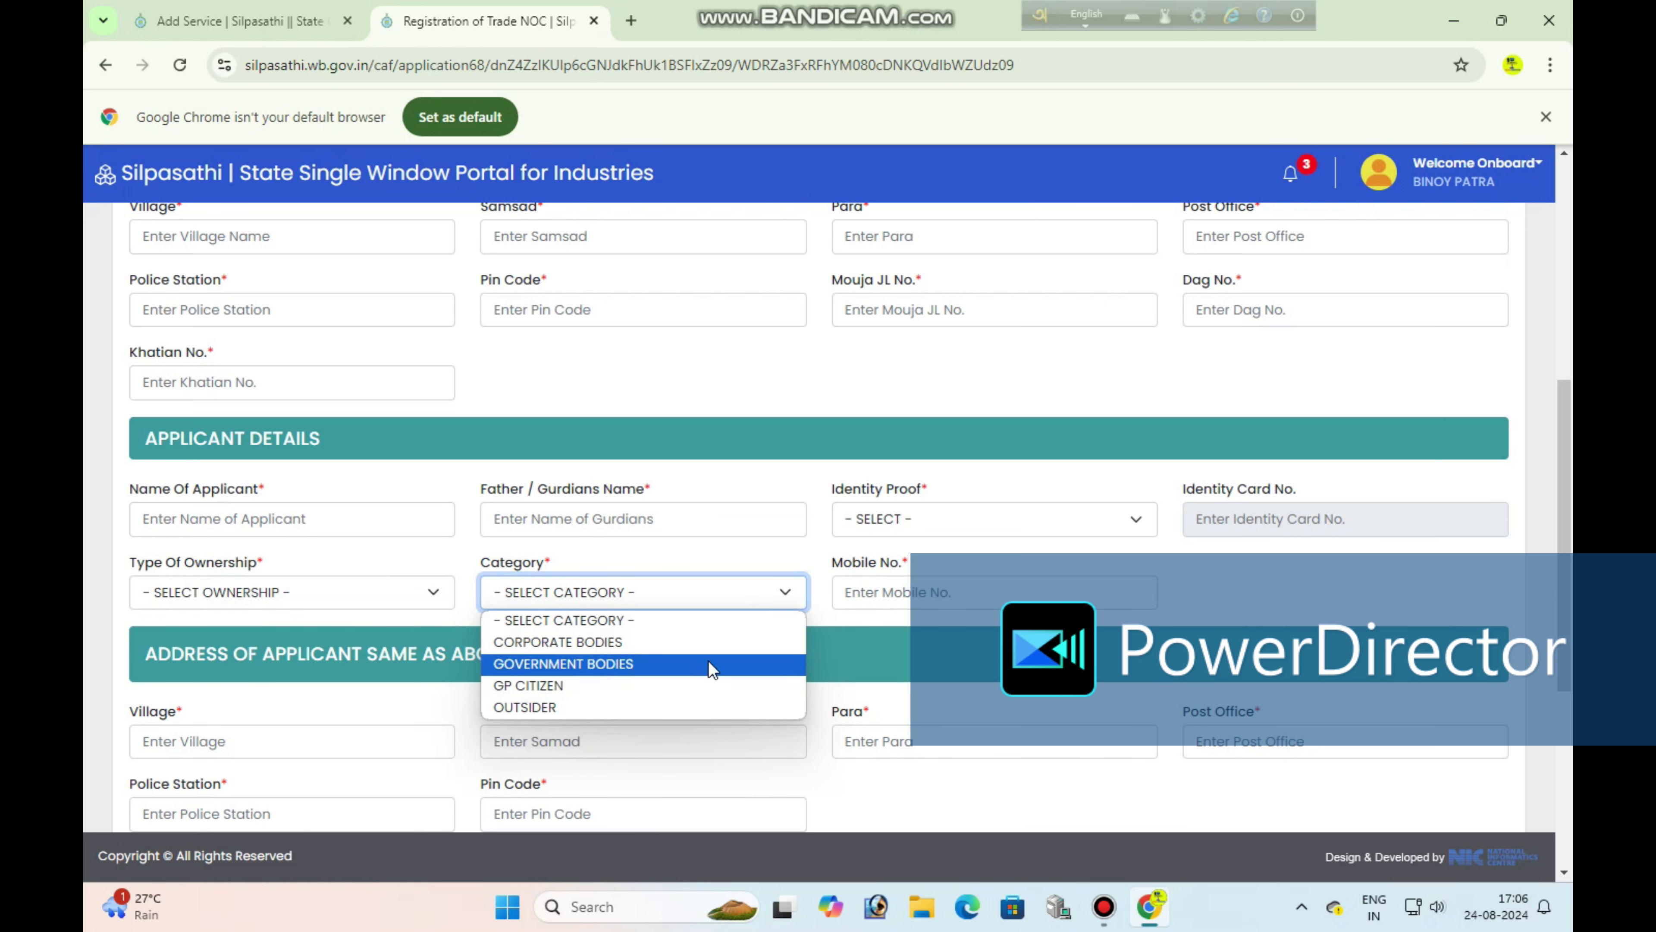
{"action": "left_click", "coordinate": [879, 604]}
Turn the option that makes the applicant's address the same as above on and off again
{"action": "scroll", "coordinate": [728, 626], "scroll_direction": "down", "scroll_amount": 5}
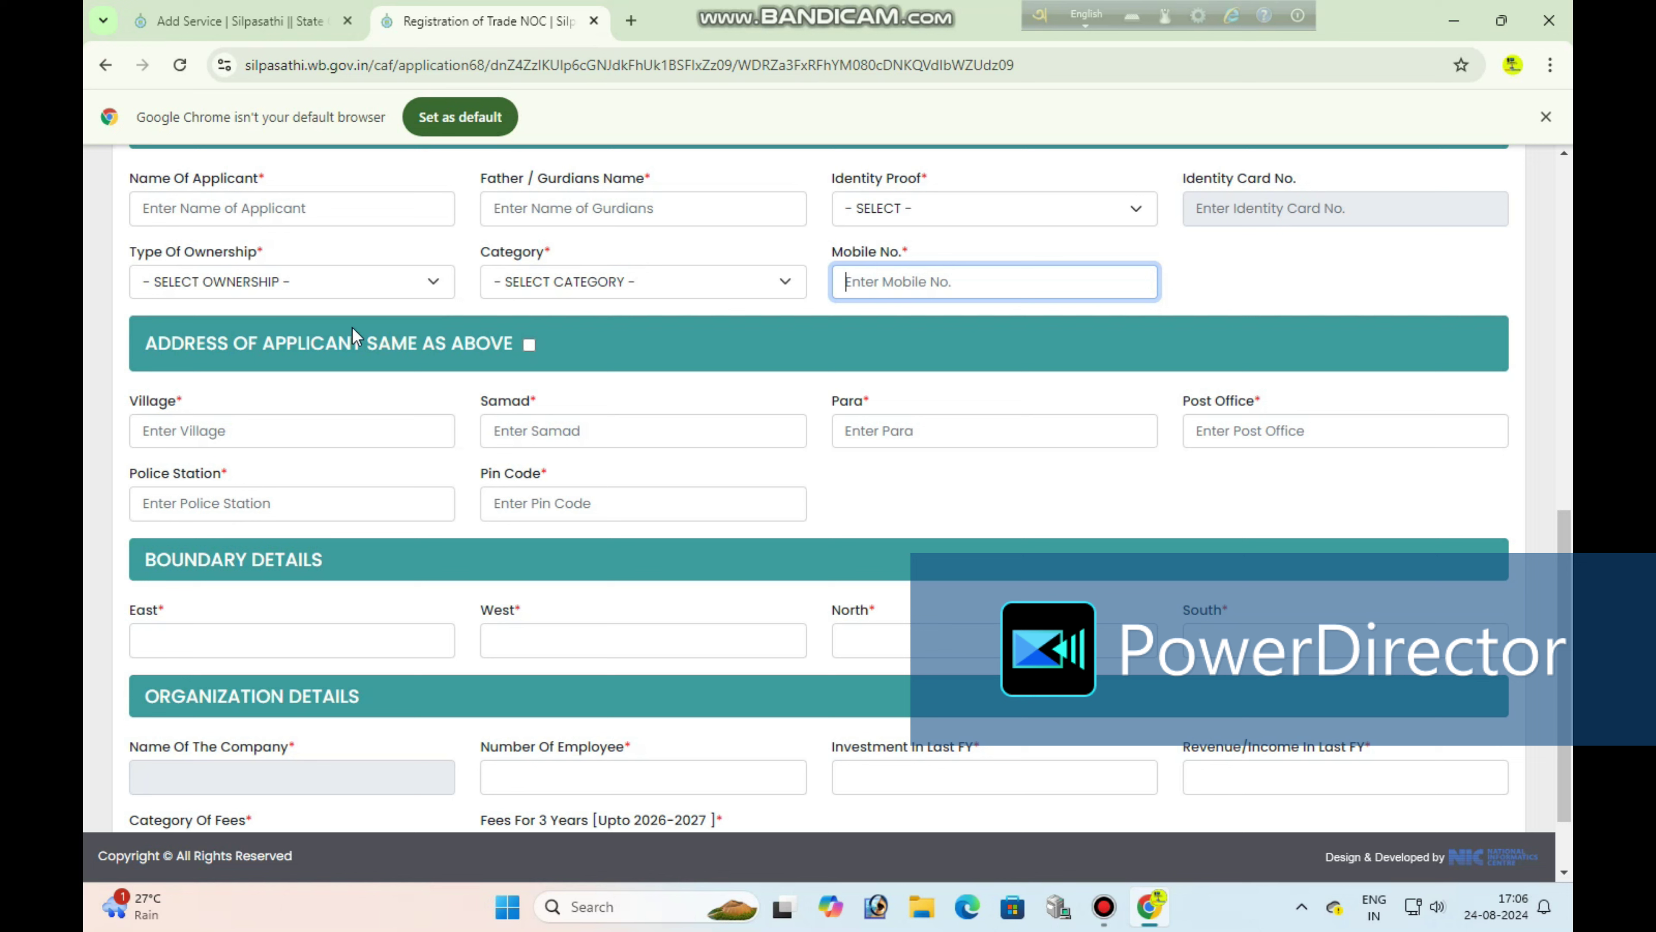
{"action": "left_click", "coordinate": [531, 348]}
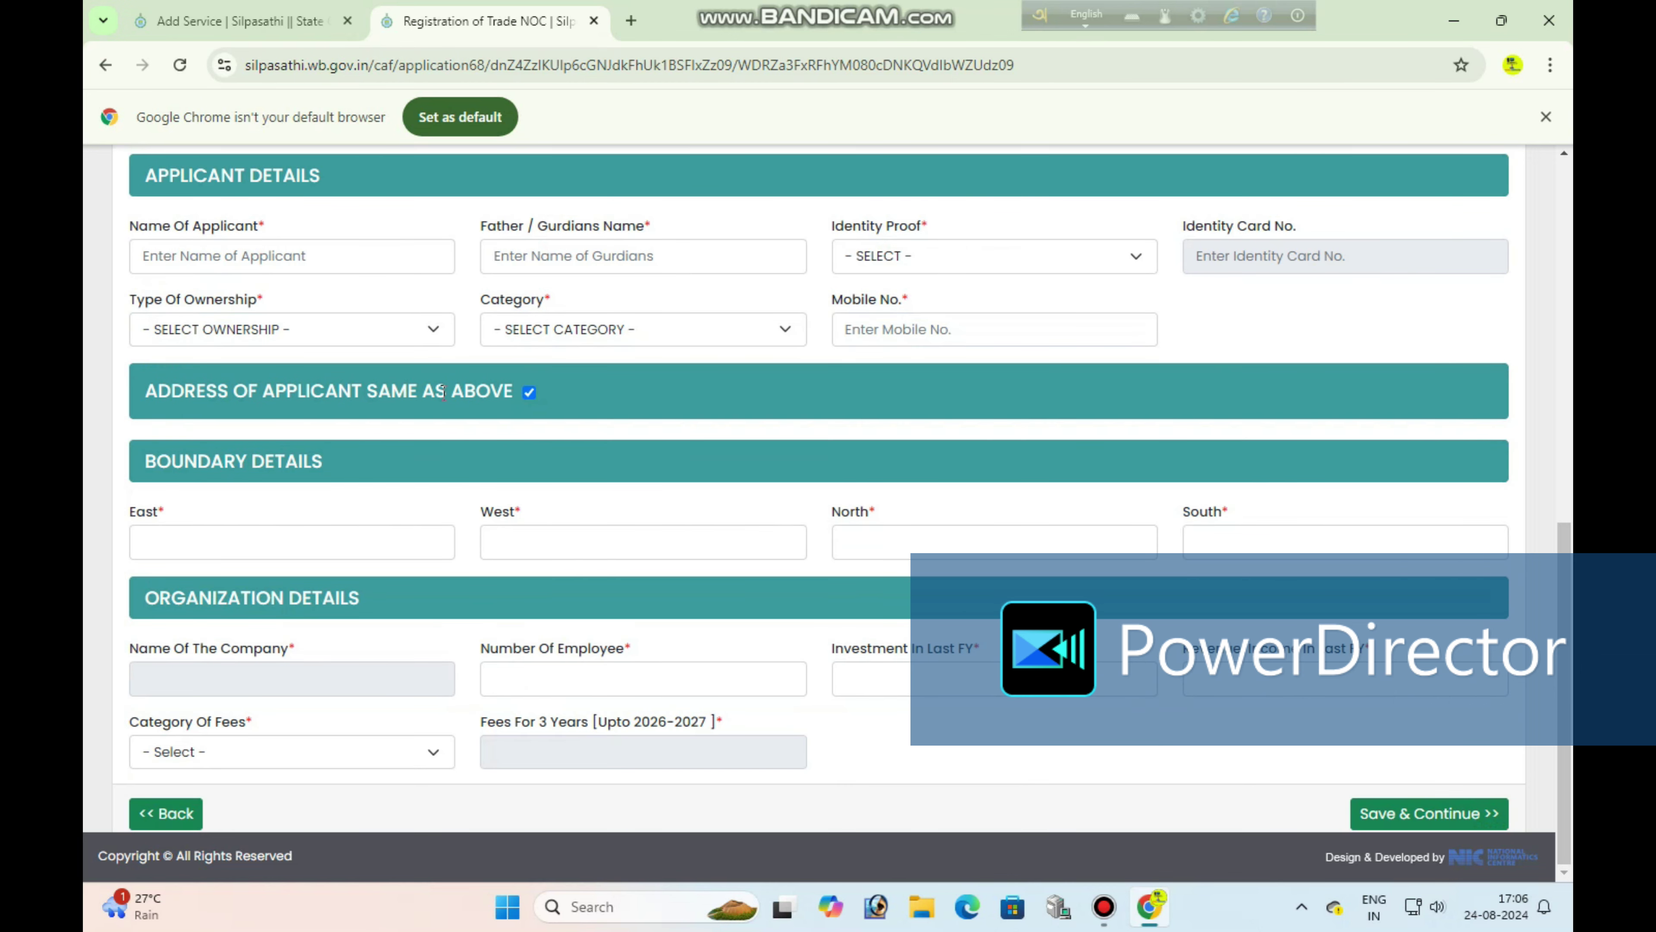
{"action": "left_click", "coordinate": [529, 393]}
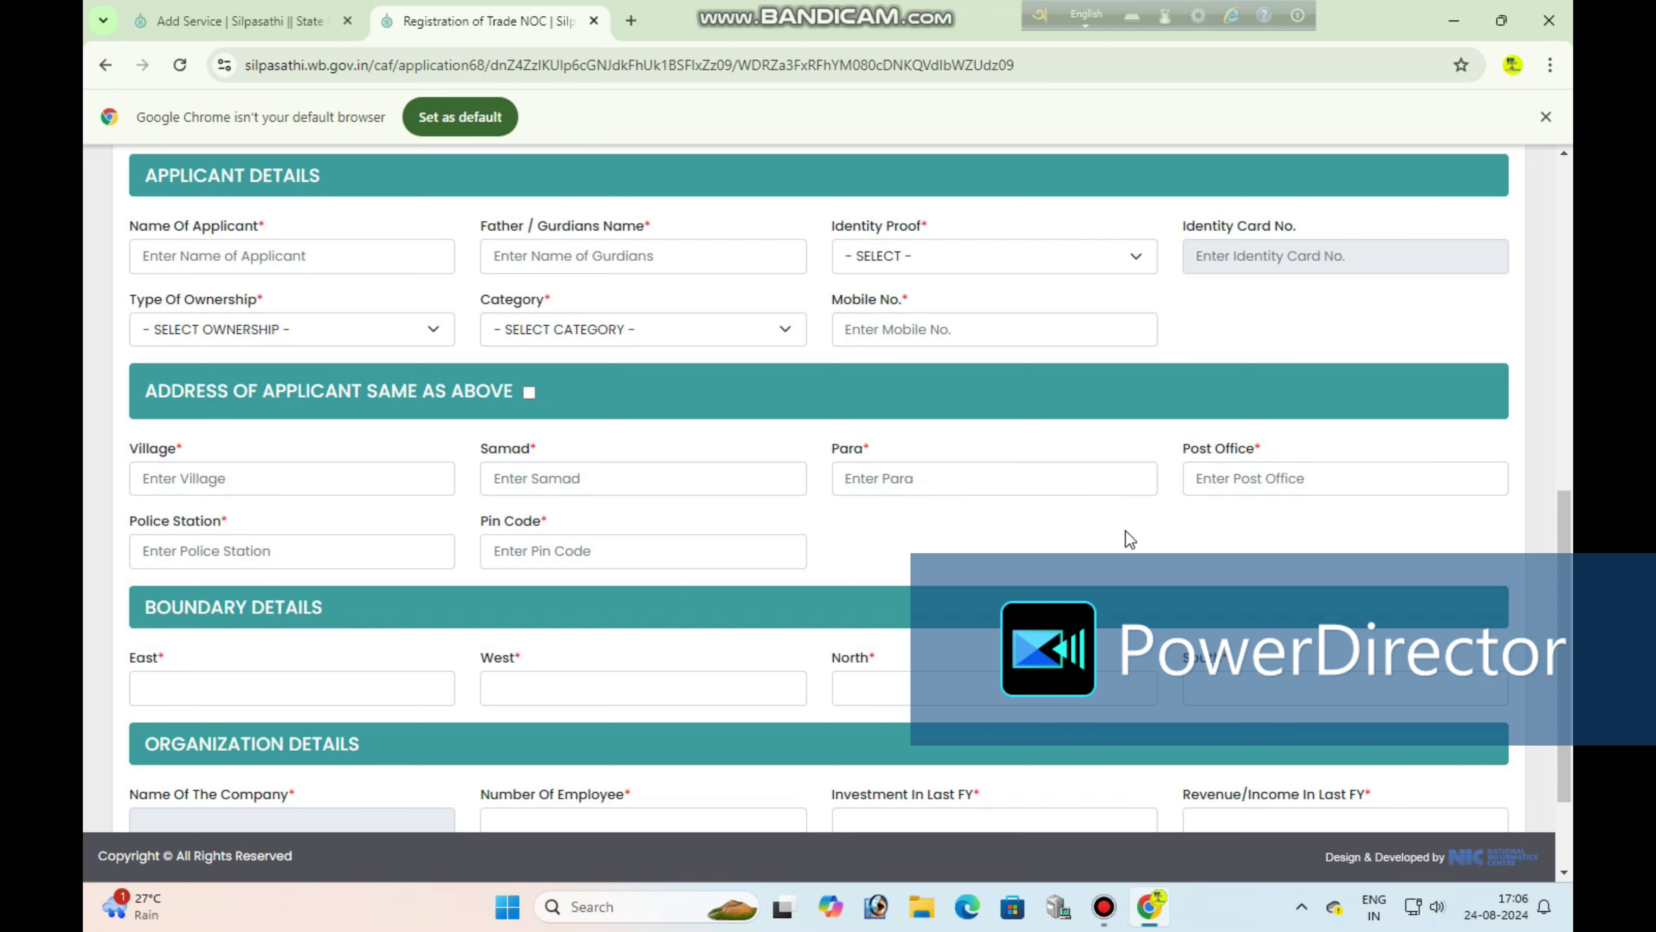
Set the Category Of Fees in the Organization Details to Not Paying Professional Tax
{"action": "scroll", "coordinate": [485, 618], "scroll_direction": "down", "scroll_amount": 2}
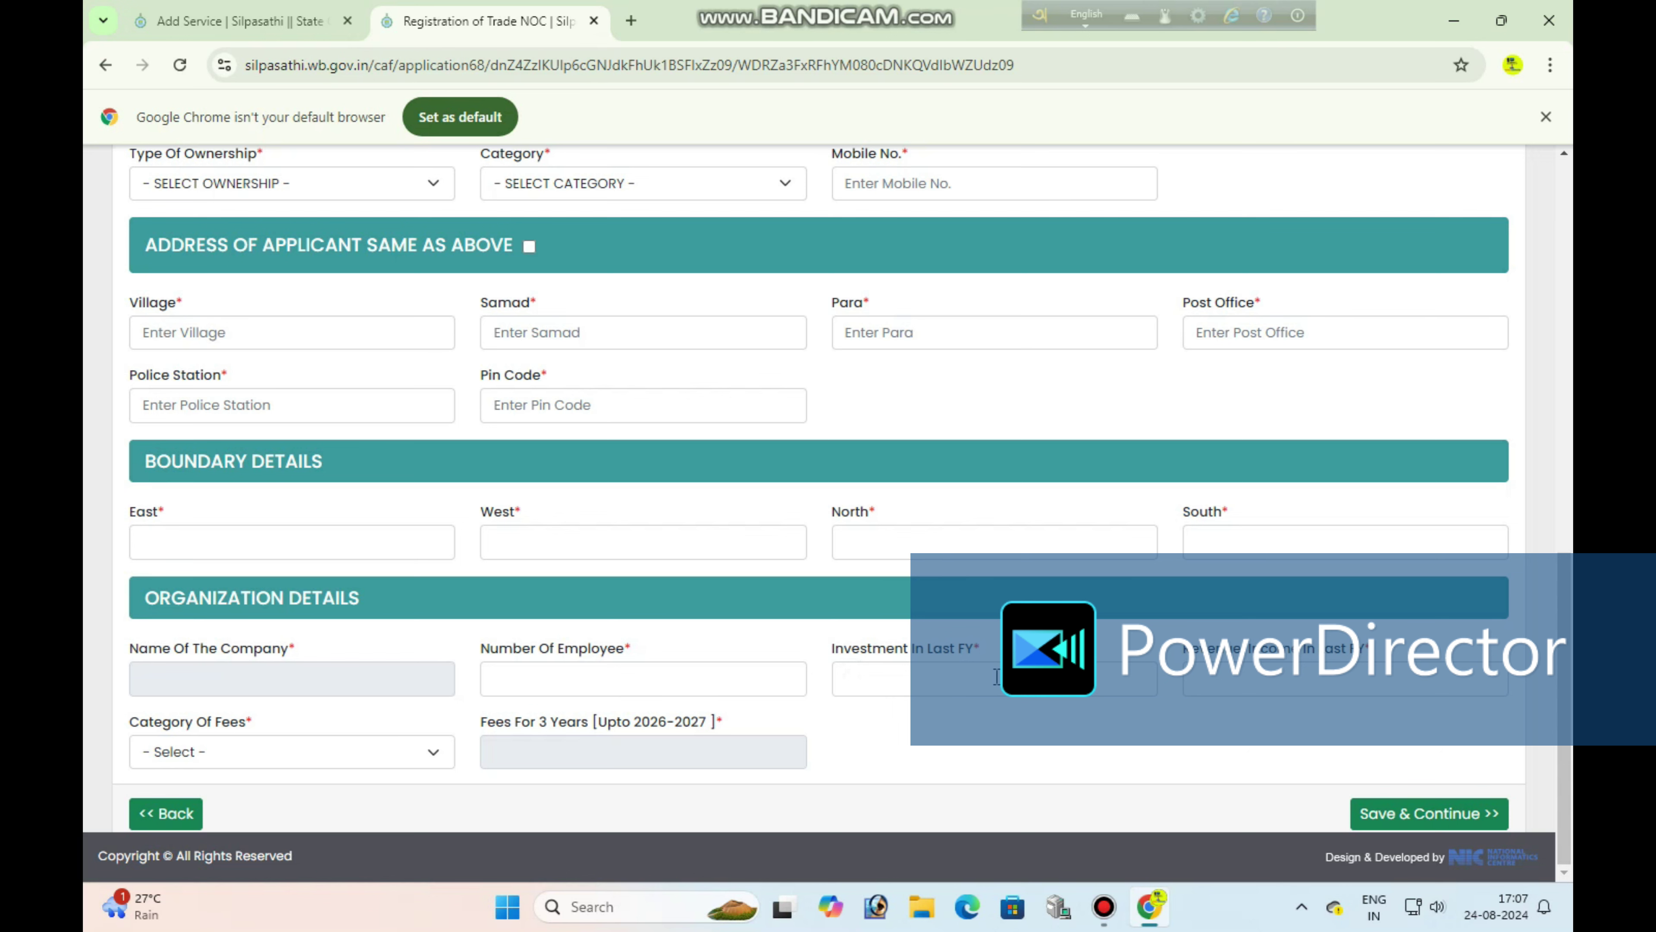
{"action": "left_click", "coordinate": [903, 676]}
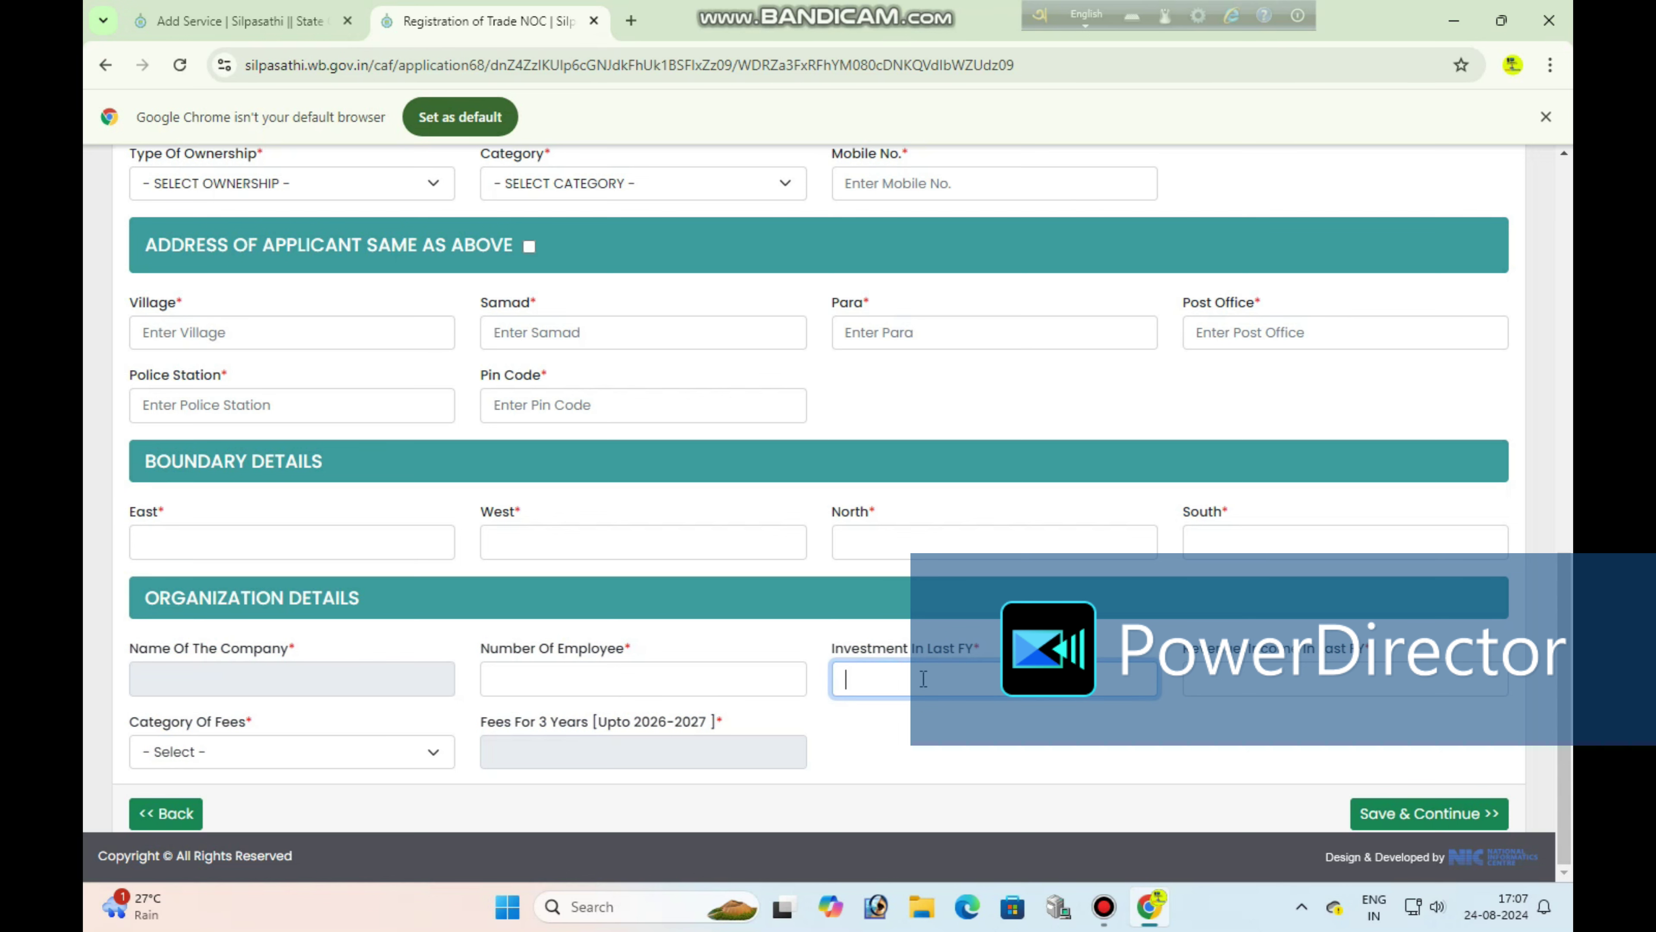
{"action": "left_click", "coordinate": [1293, 676]}
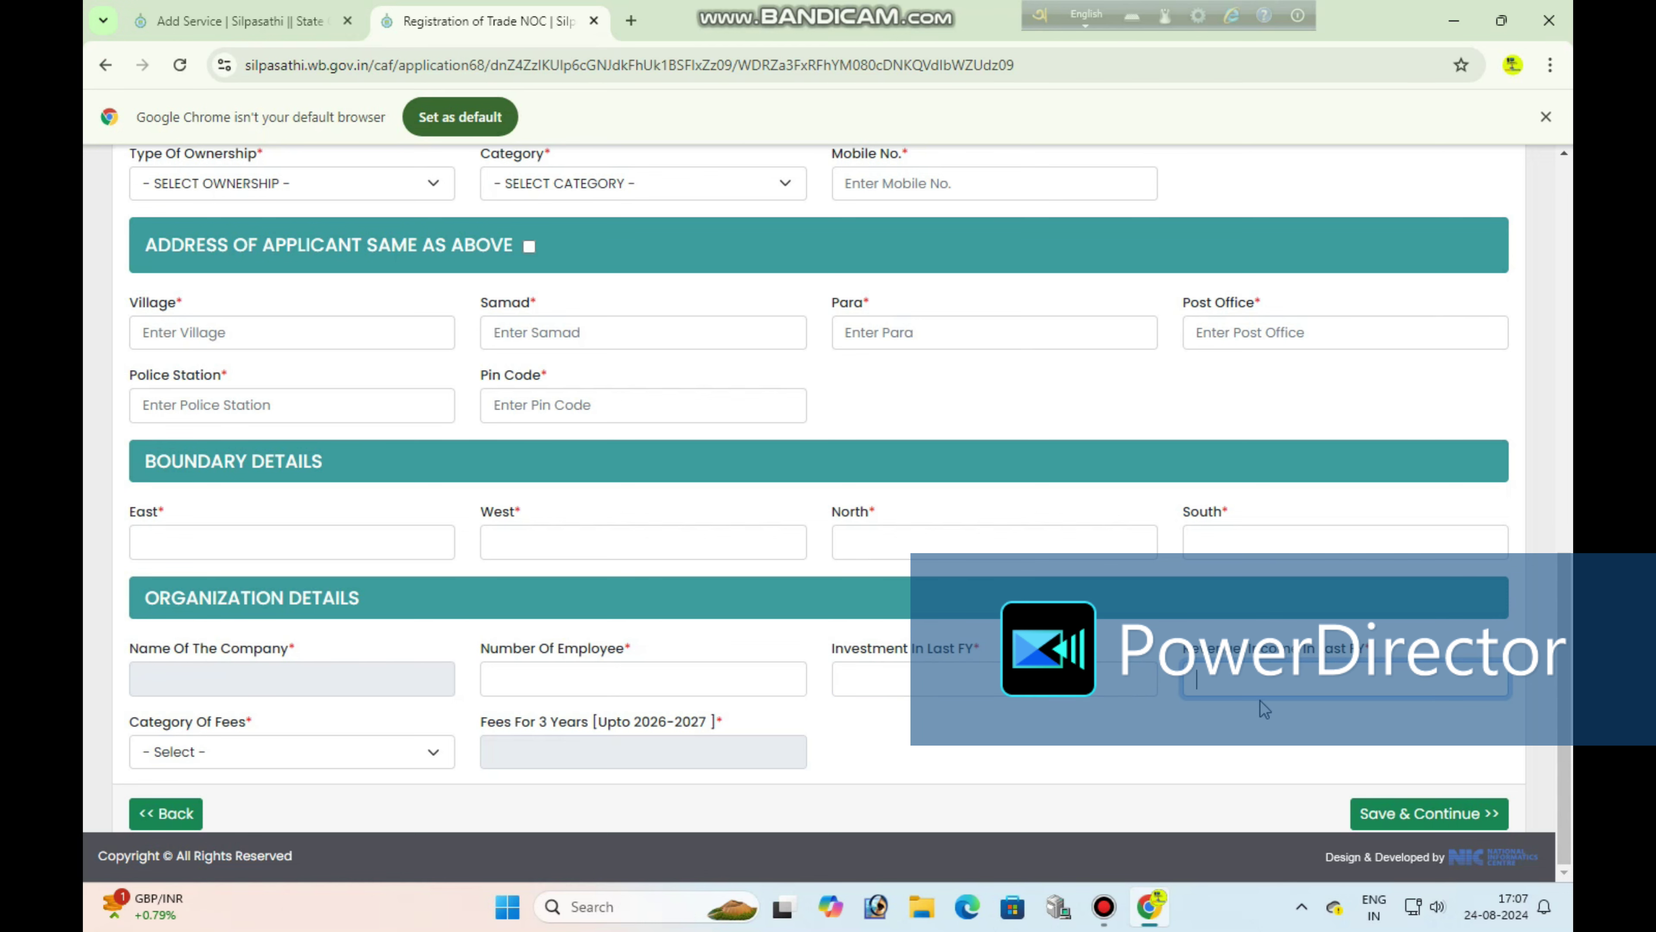
{"action": "left_click", "coordinate": [301, 755]}
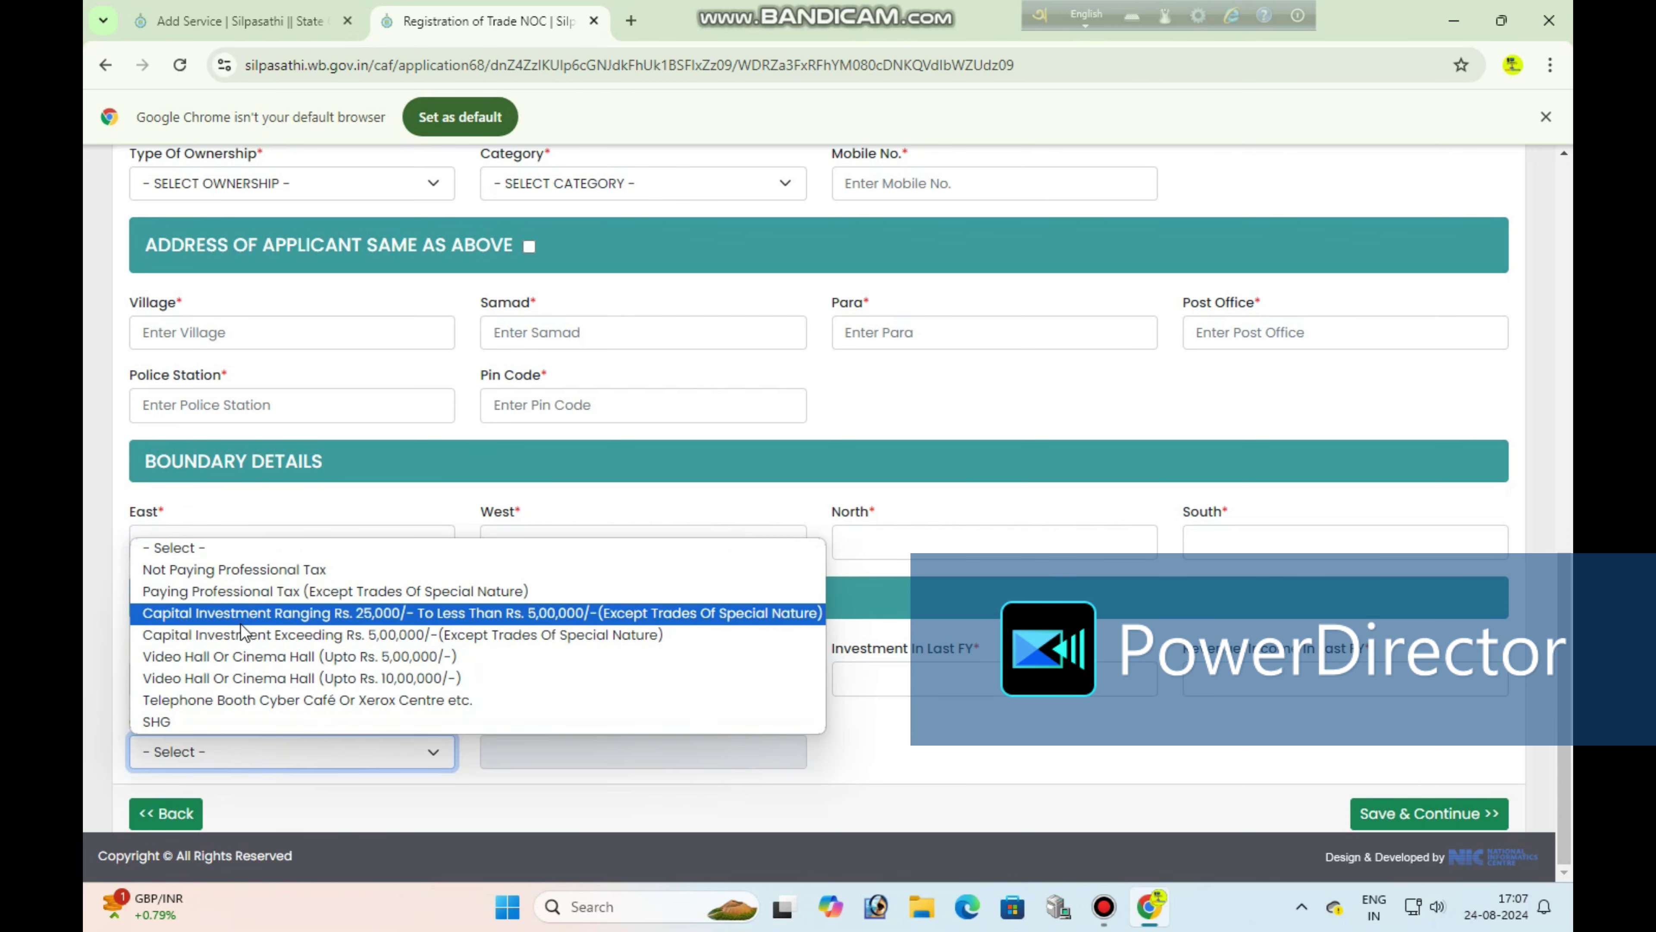
{"action": "left_click", "coordinate": [305, 577]}
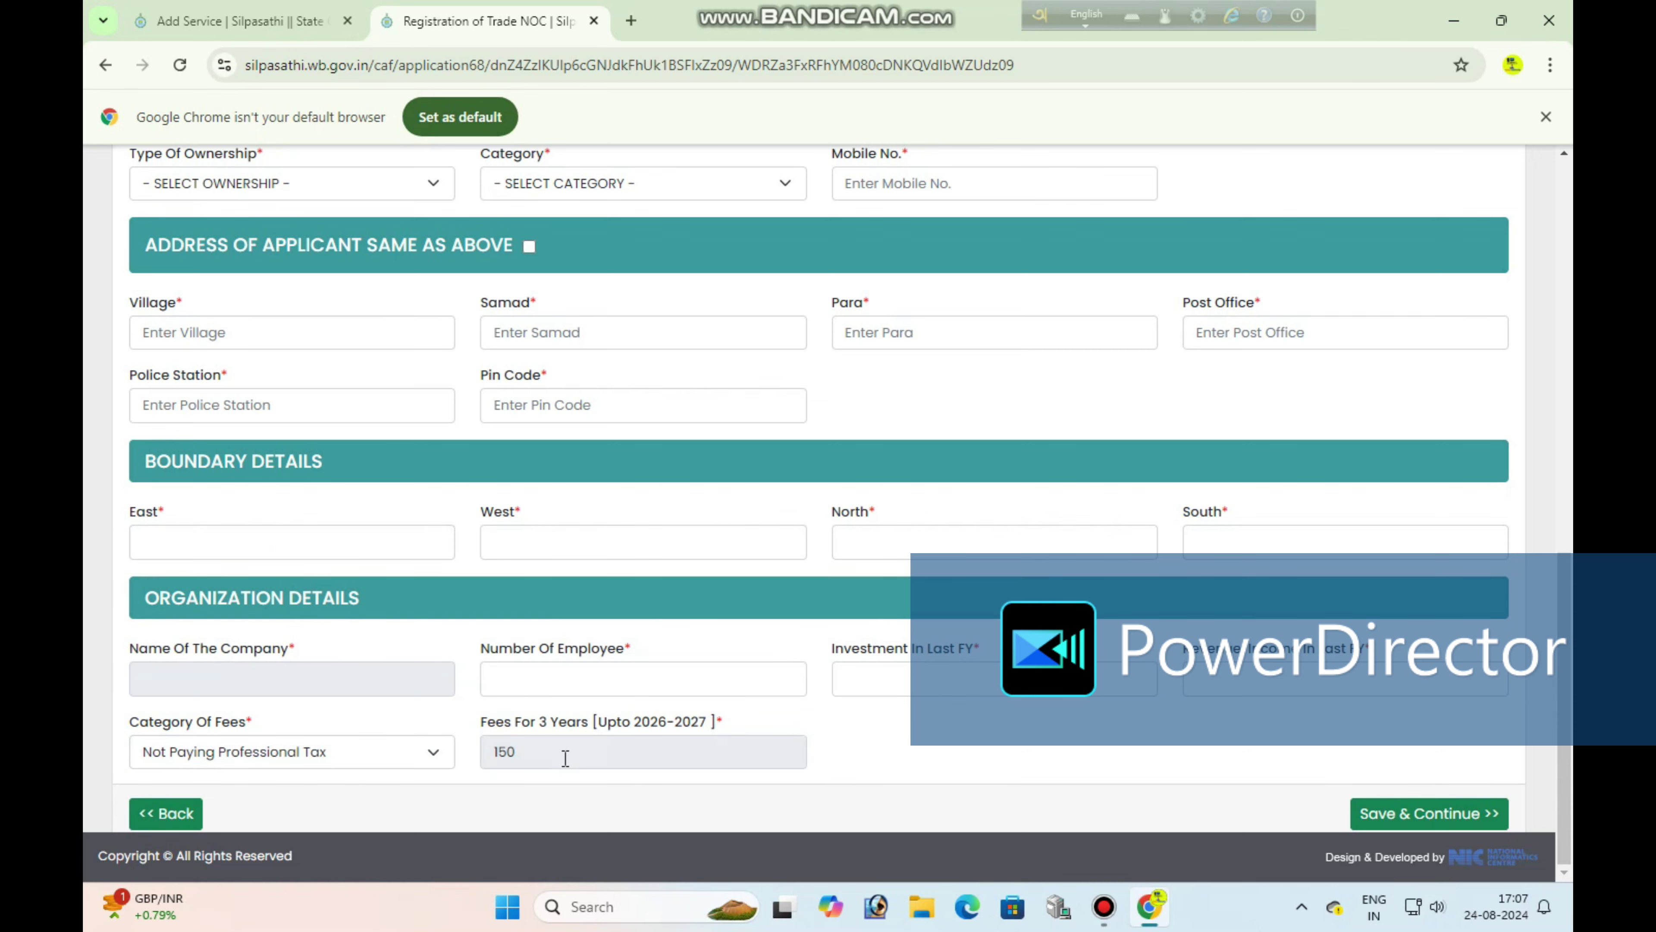
{"action": "left_click", "coordinate": [233, 752]}
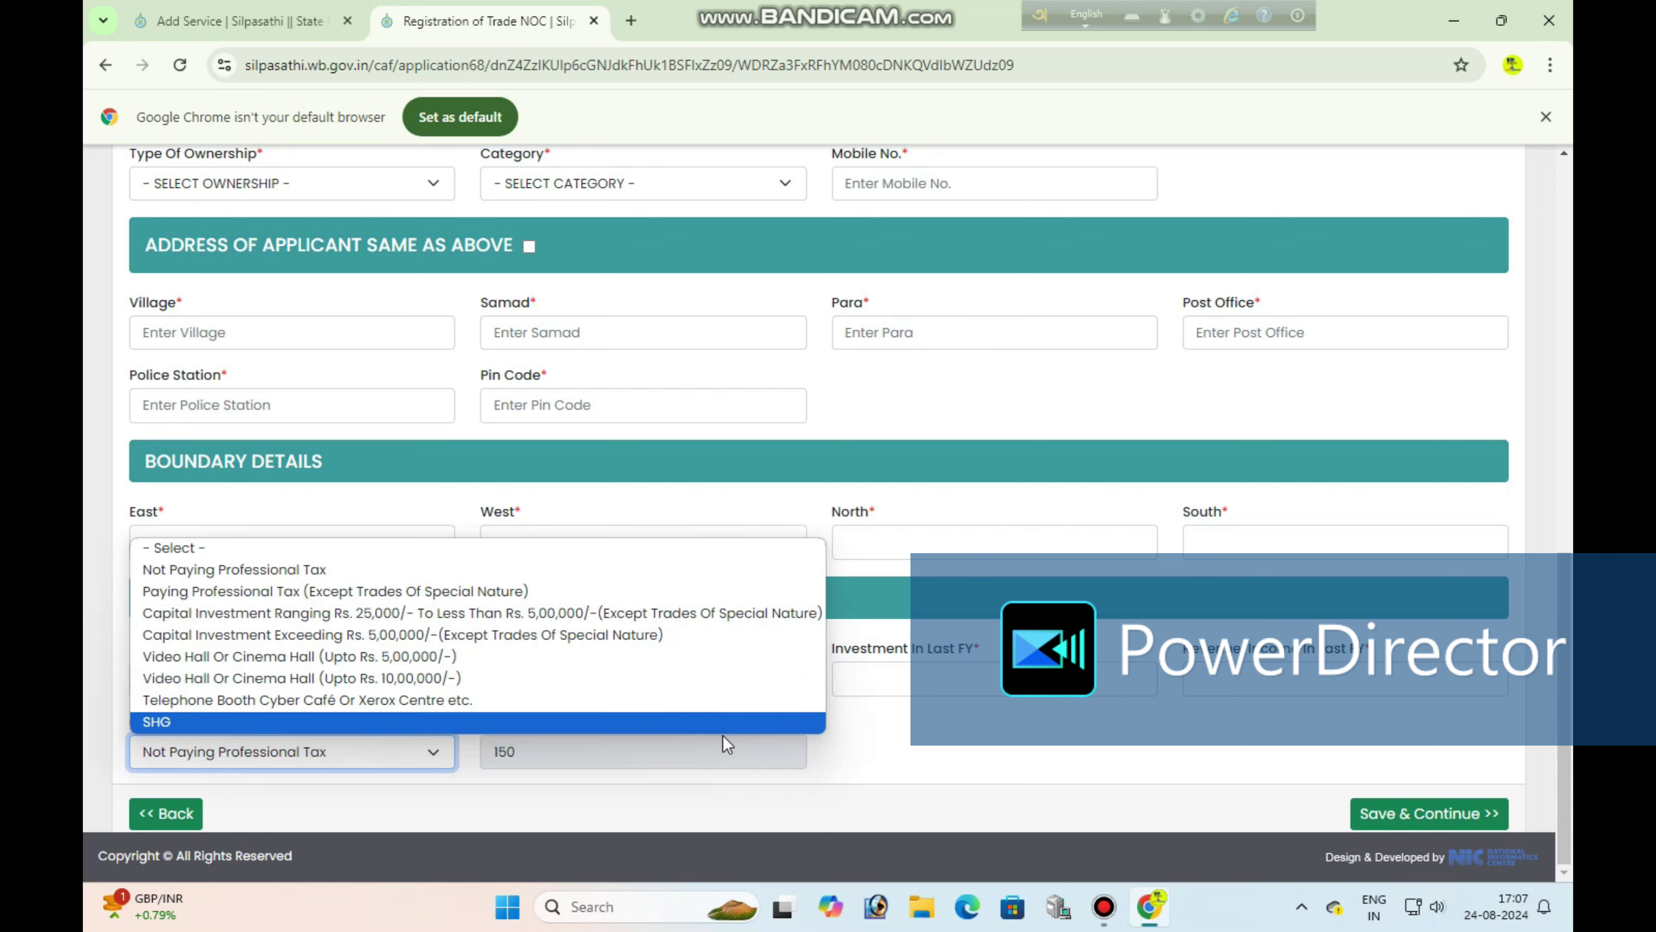
{"action": "left_click", "coordinate": [904, 725]}
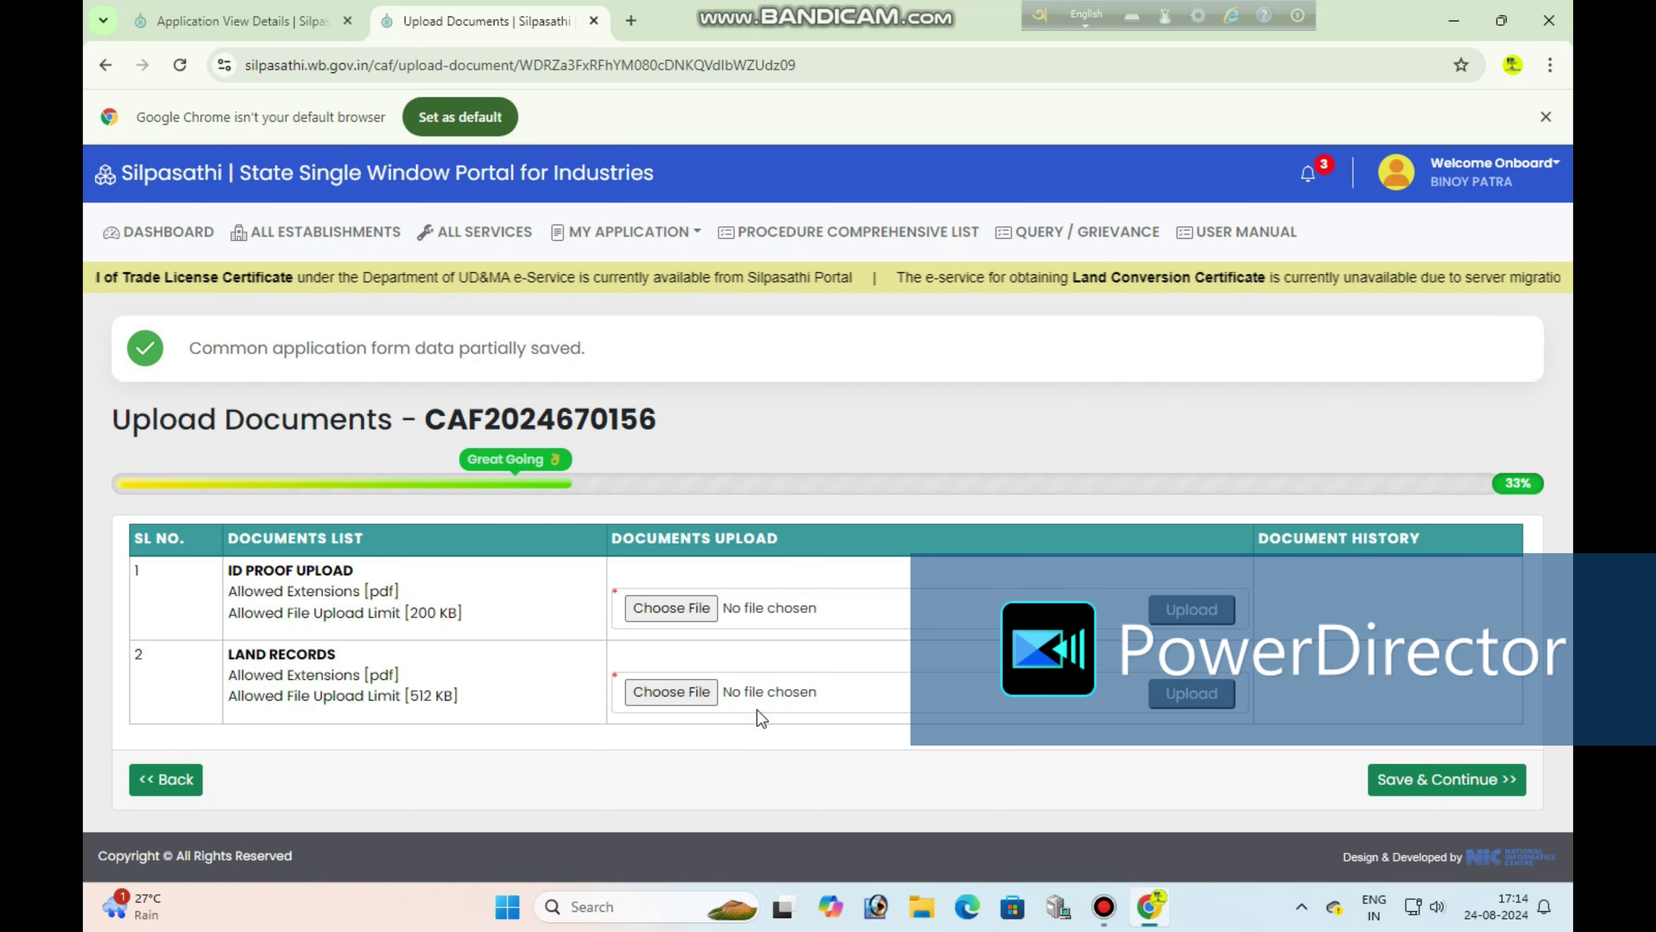
Save the document uploads and submit the previewed application with the declaration of true particulars accepted
{"action": "left_click", "coordinate": [1429, 788]}
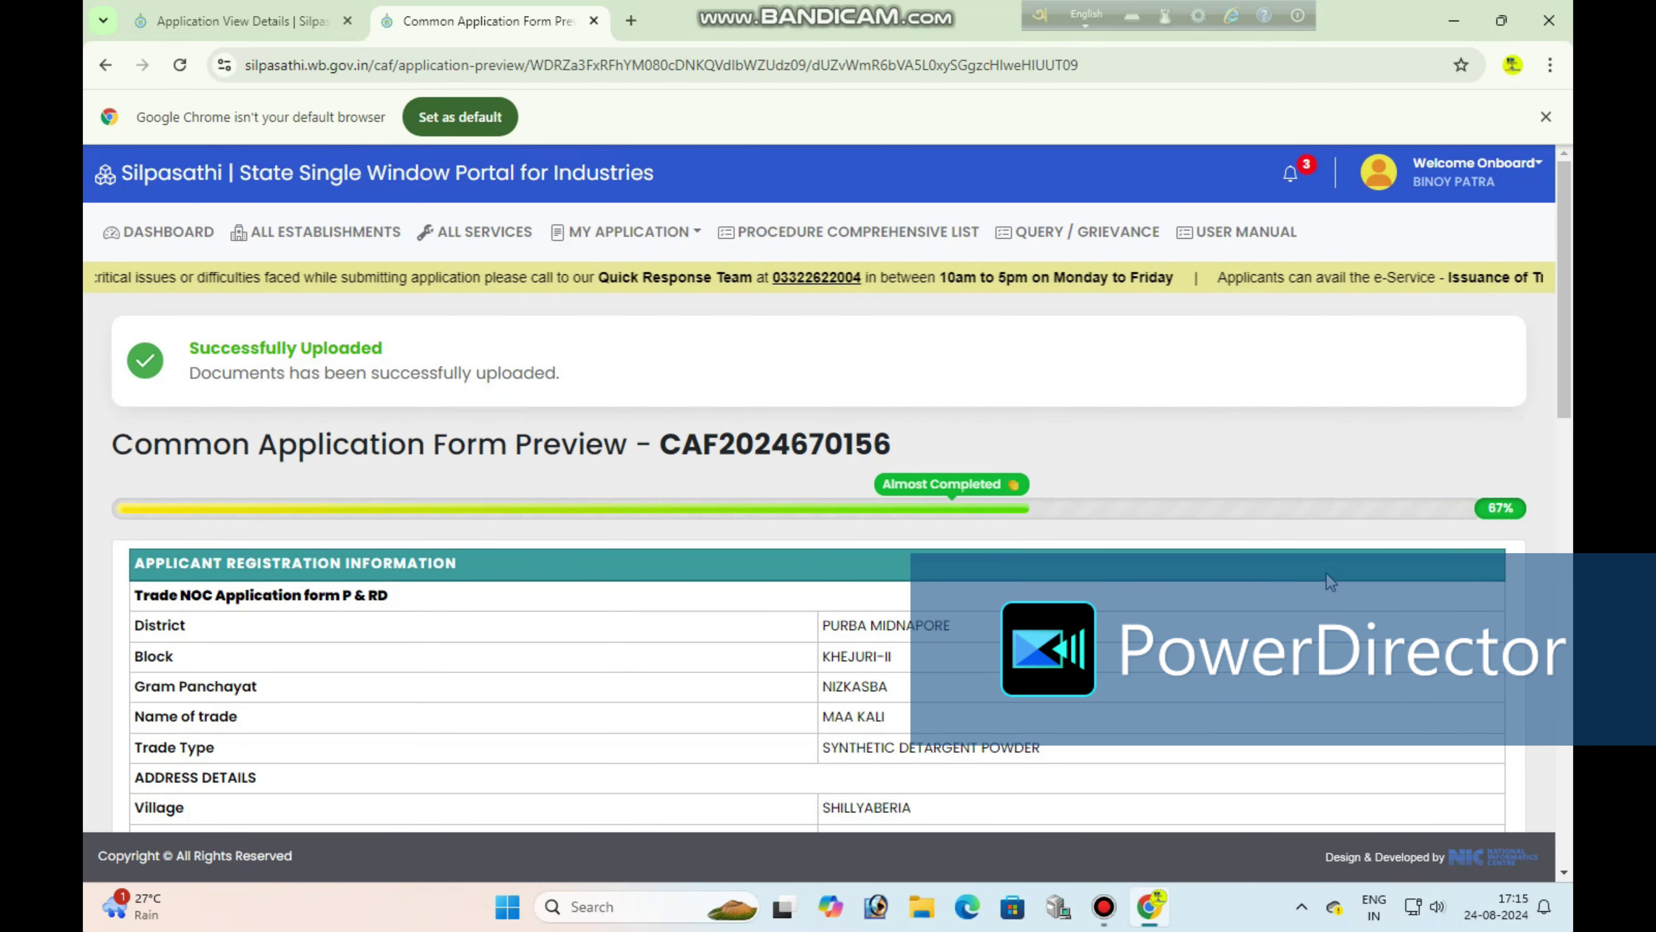
{"action": "scroll", "coordinate": [854, 521], "scroll_direction": "down", "scroll_amount": 4}
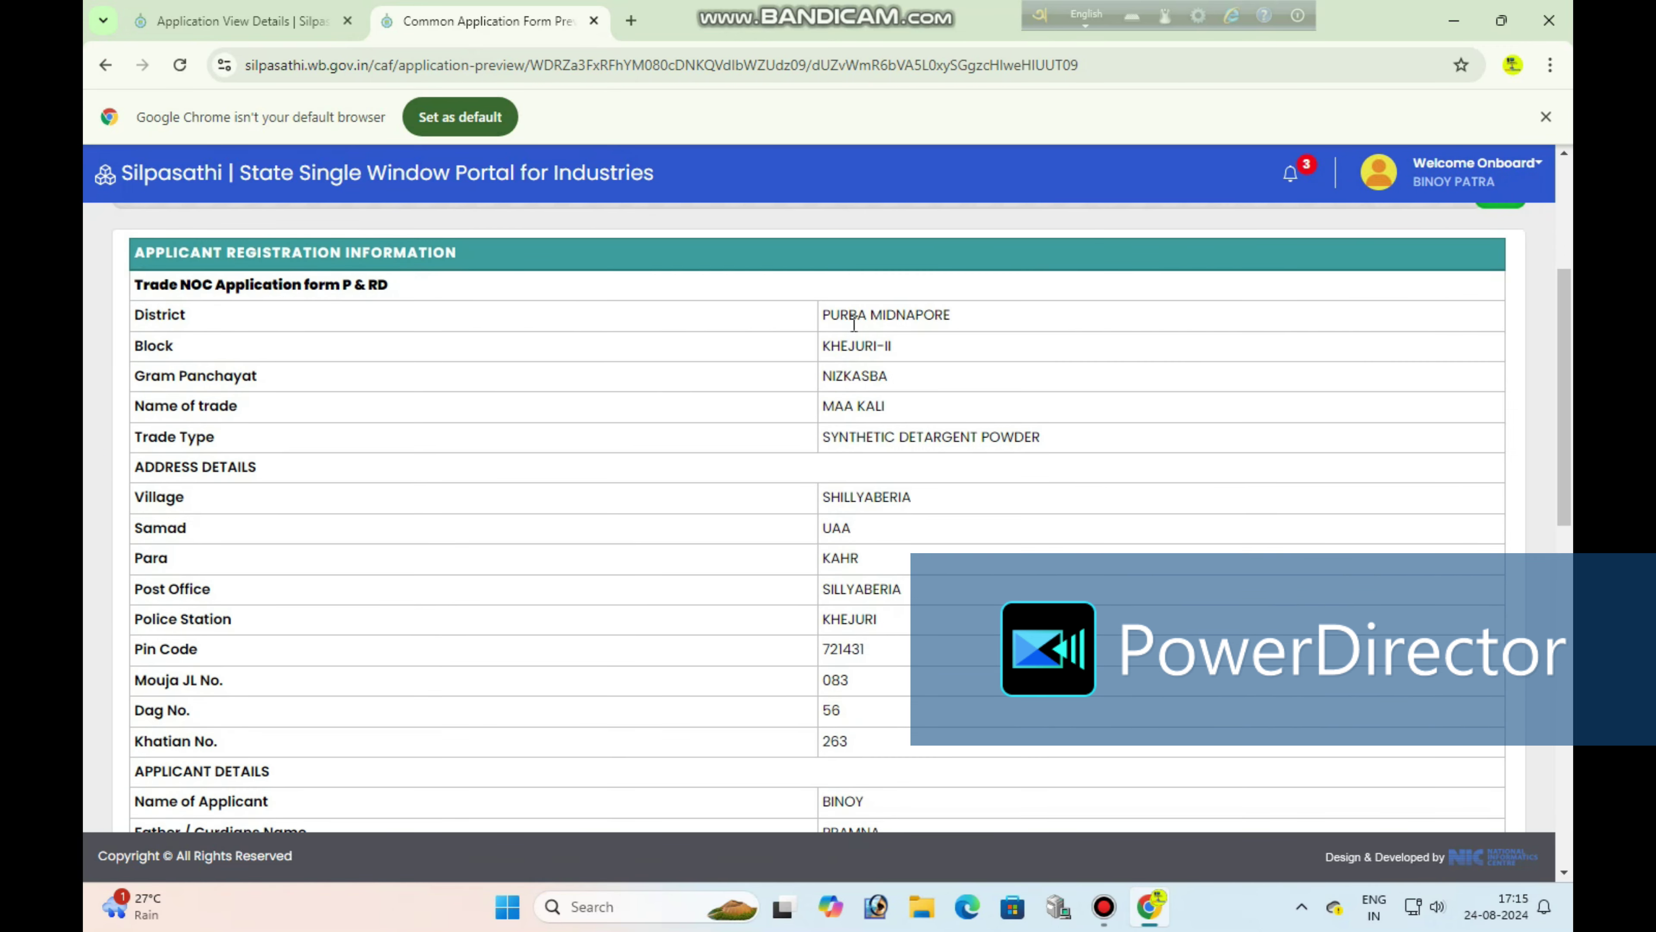
{"action": "scroll", "coordinate": [854, 324], "scroll_direction": "down", "scroll_amount": 7}
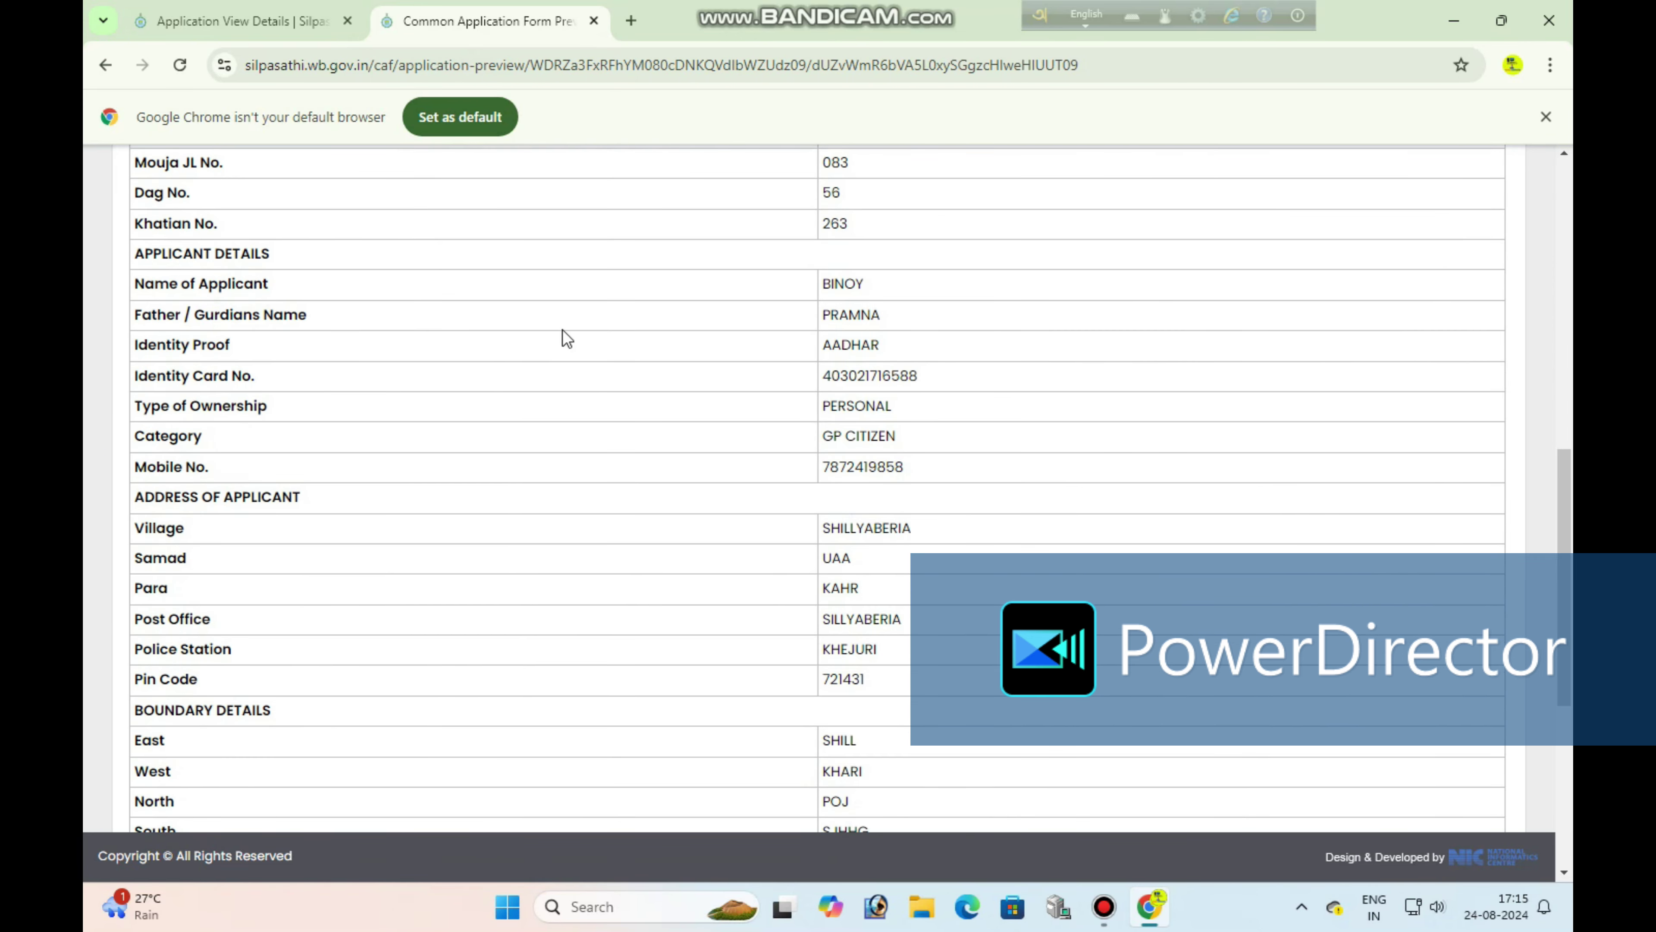
{"action": "scroll", "coordinate": [562, 330], "scroll_direction": "down", "scroll_amount": 6}
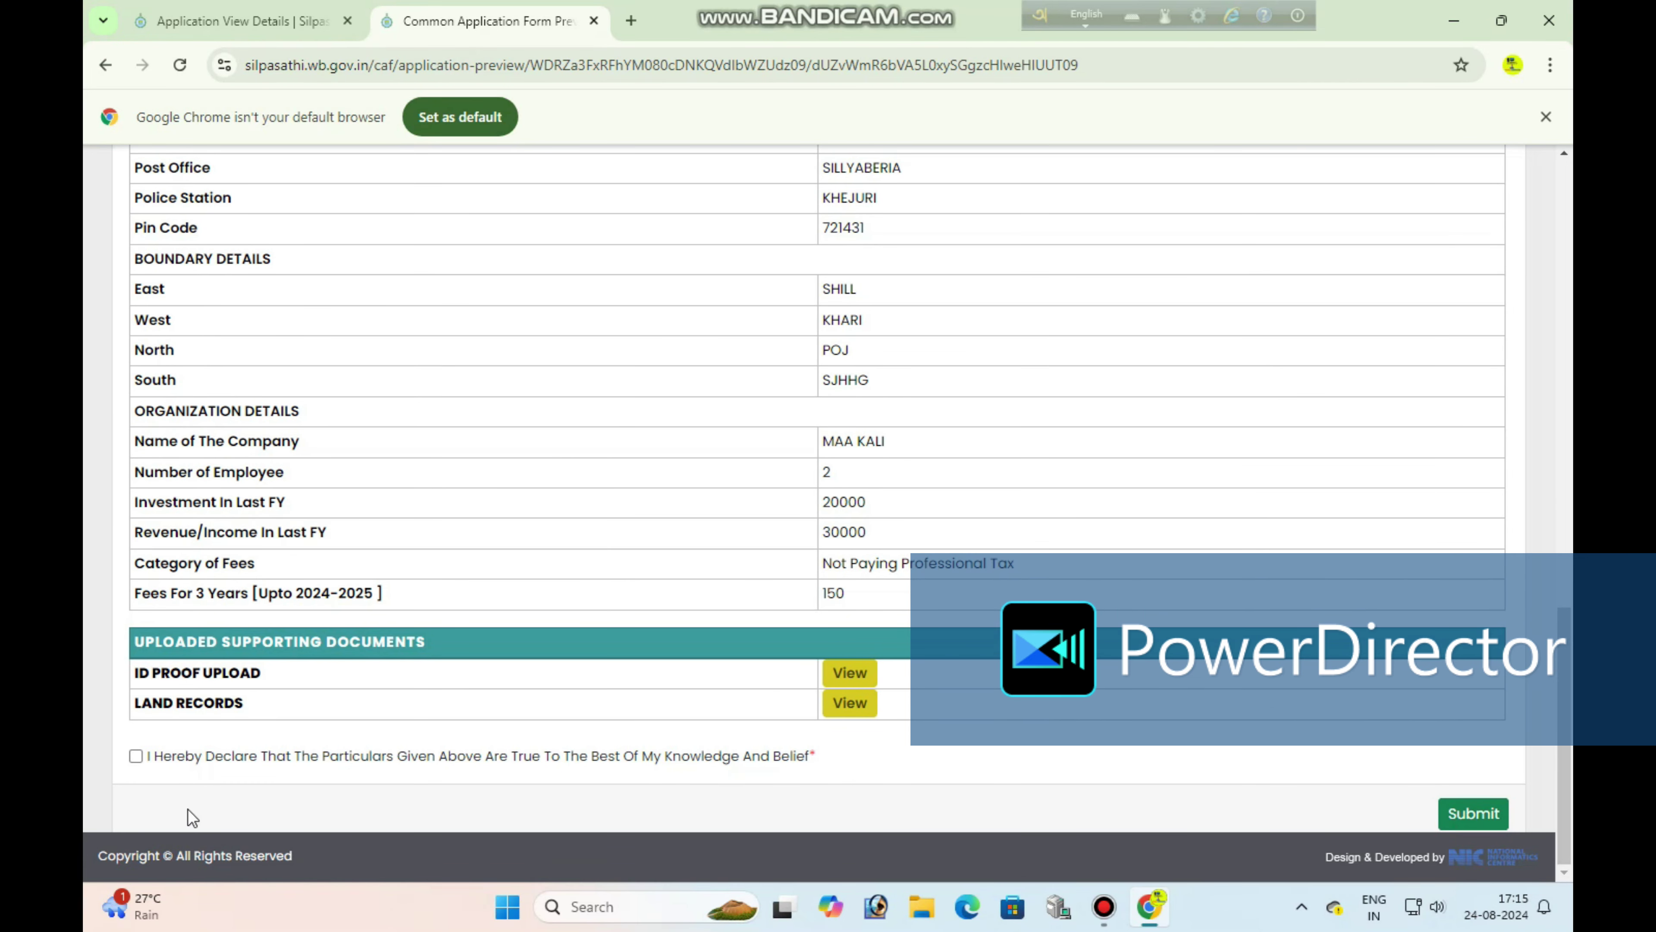
{"action": "left_click", "coordinate": [136, 757]}
{"action": "left_click", "coordinate": [1489, 822]}
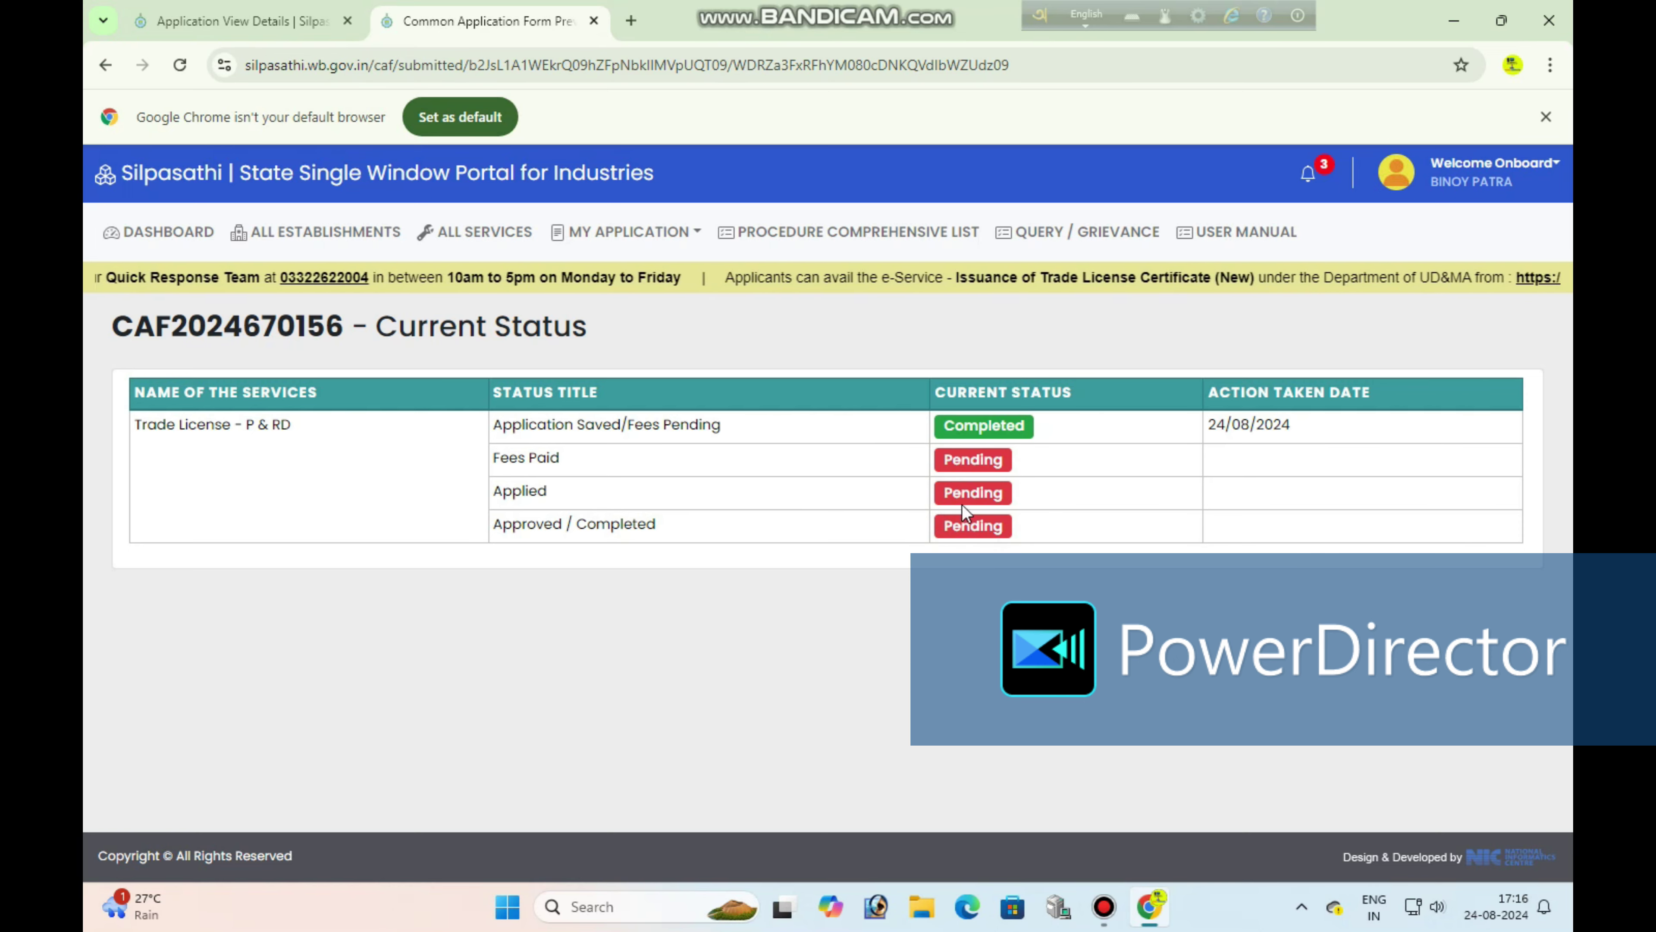
Return to the dashboard and proceed to payment of the new Trade License - P & RD application's fees
{"action": "left_click", "coordinate": [159, 235]}
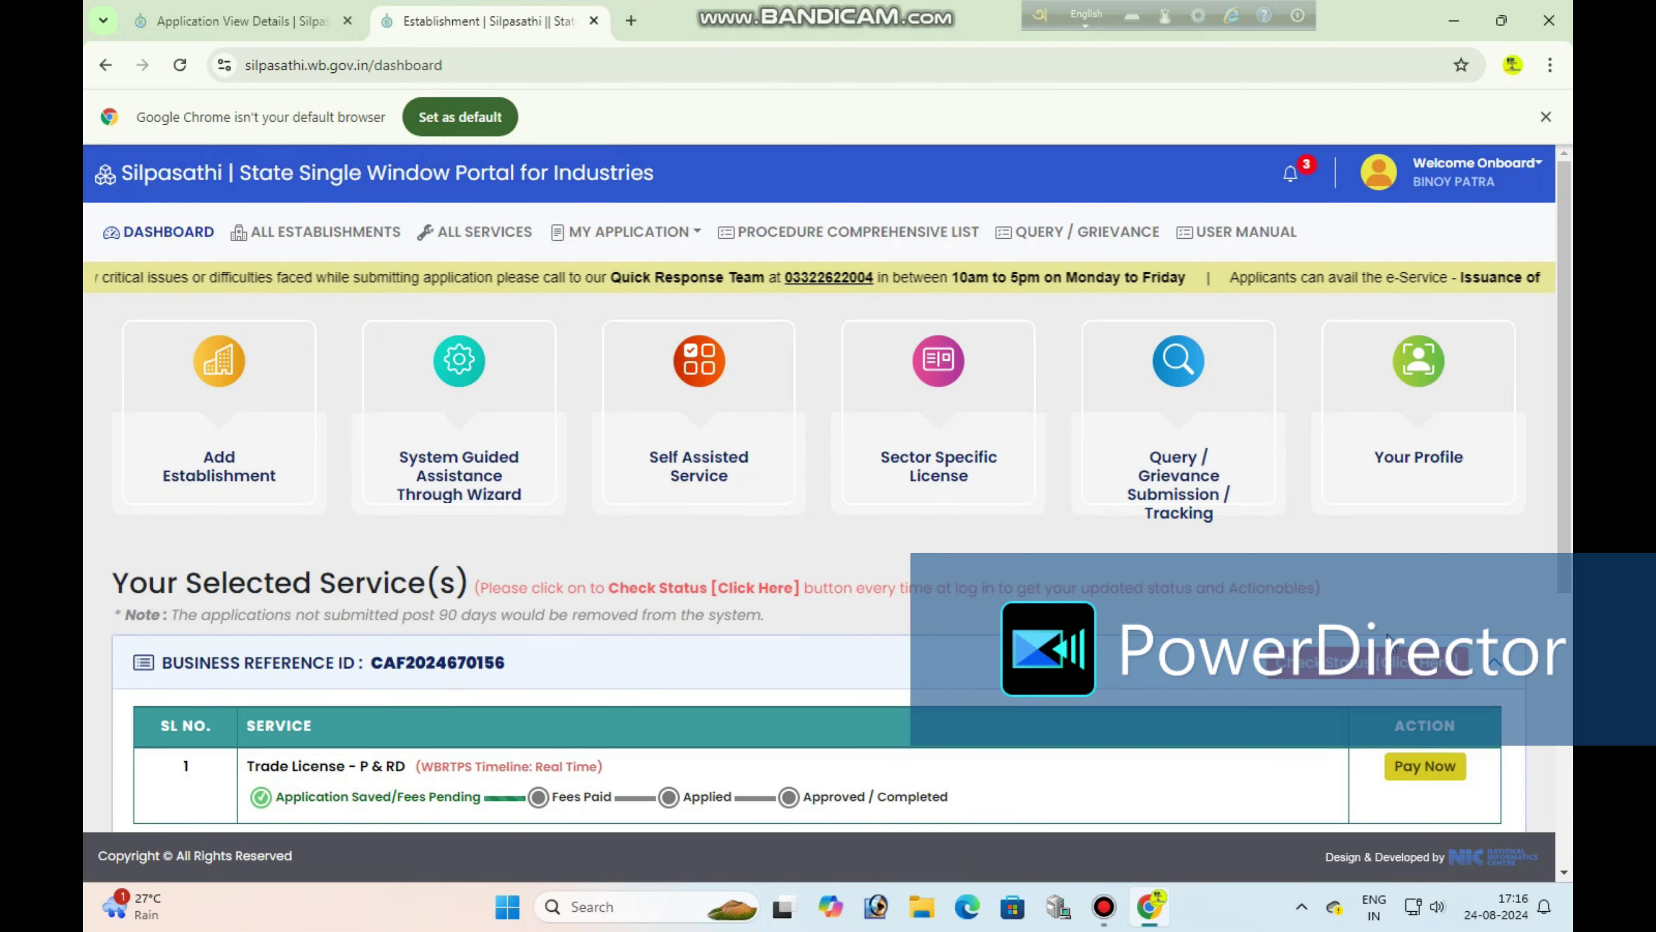
{"action": "scroll", "coordinate": [1395, 561], "scroll_direction": "down", "scroll_amount": 3}
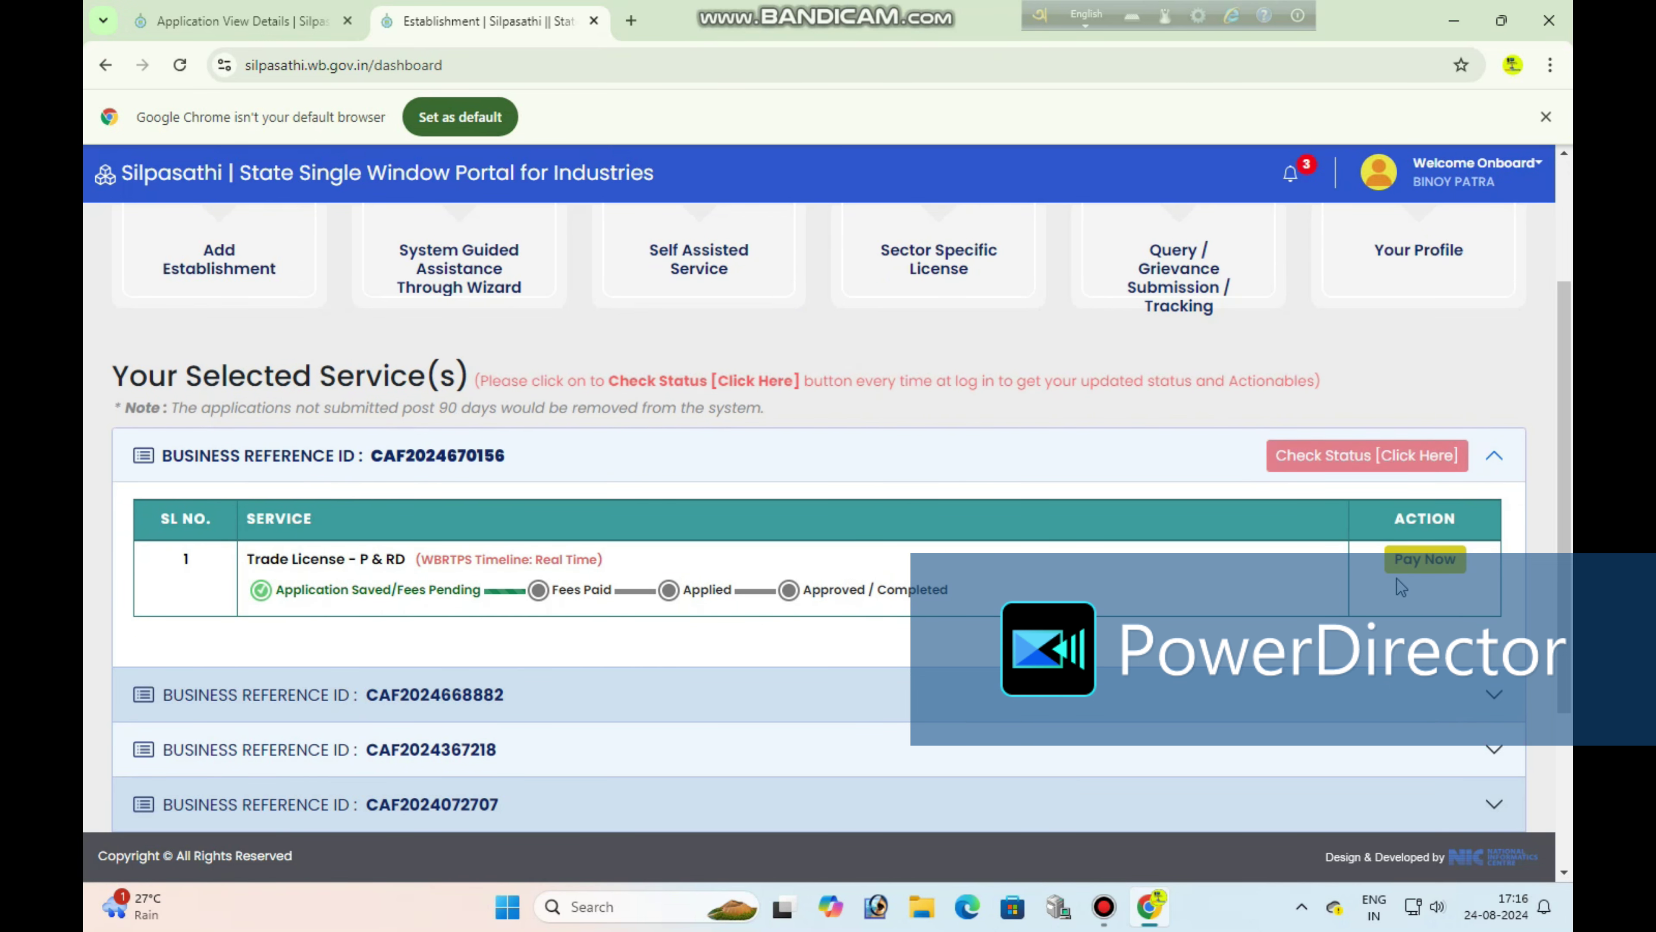
{"action": "left_click", "coordinate": [1435, 569]}
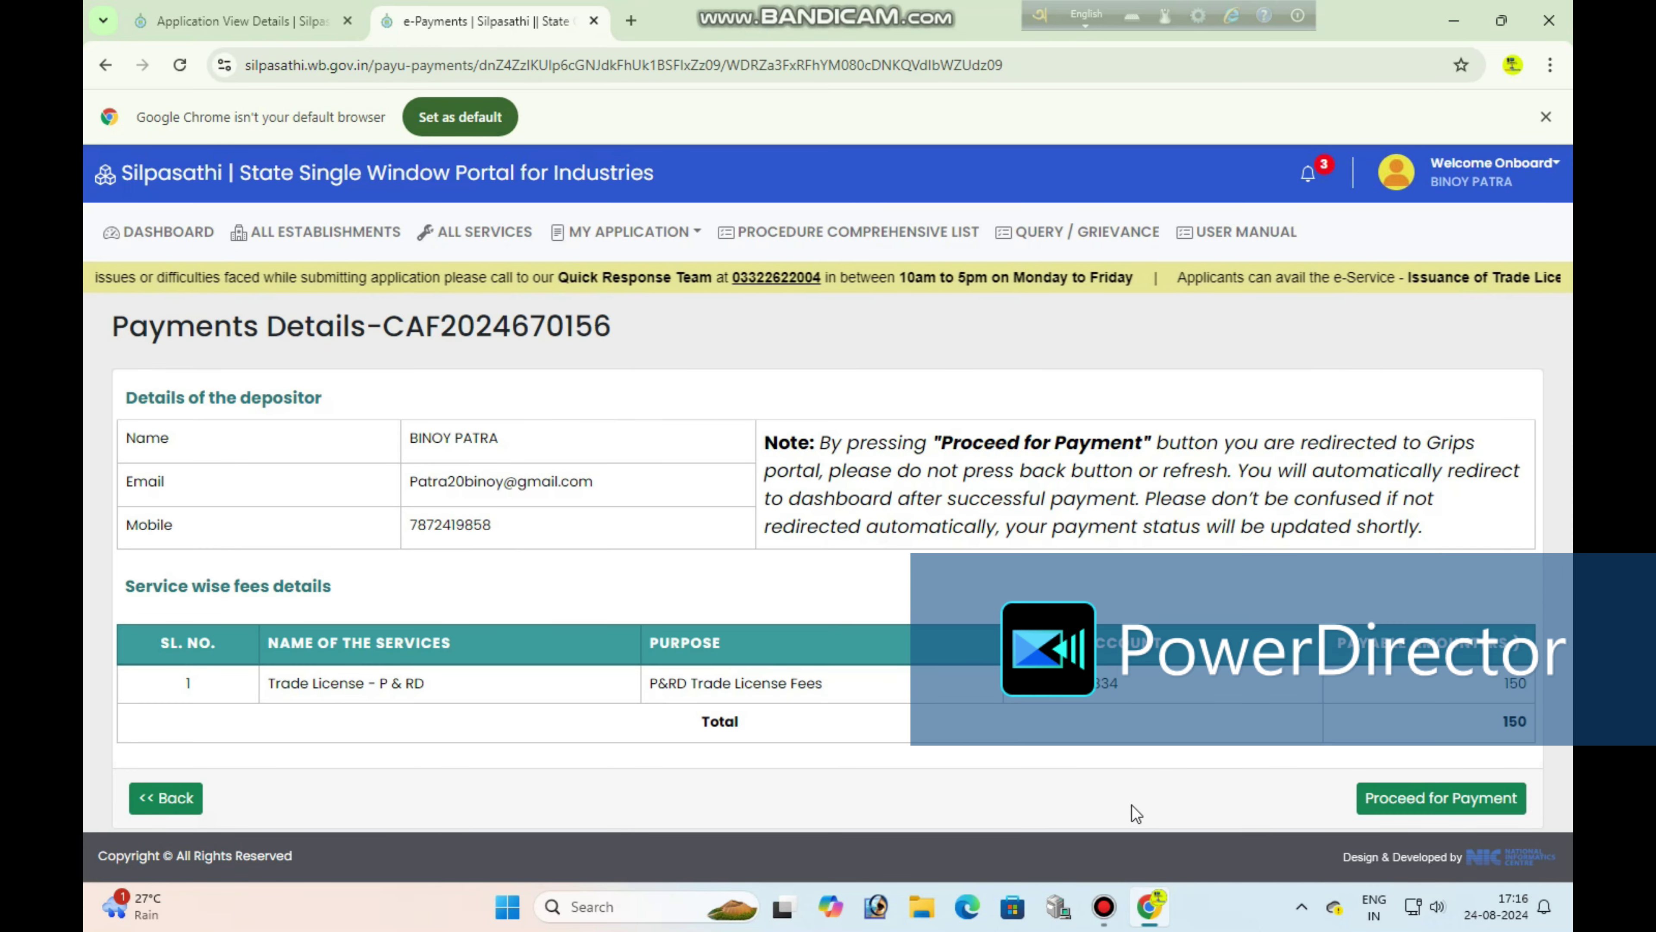
{"action": "left_click", "coordinate": [1419, 807]}
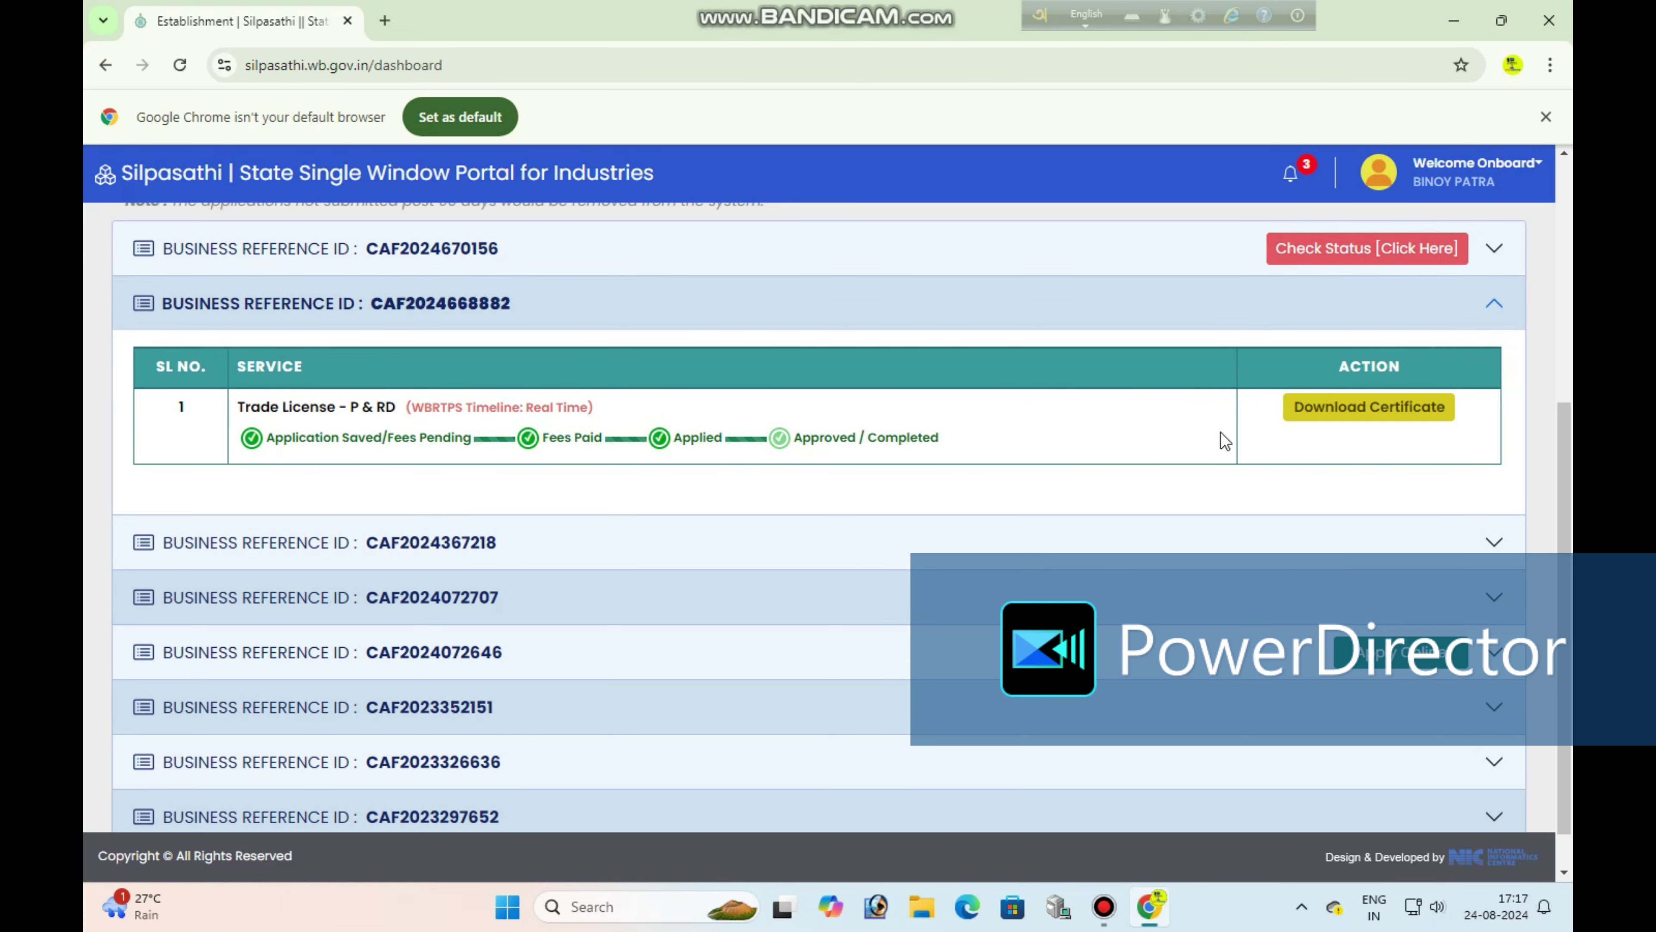
Open the approved Trade License - P & RD application's details and view its certificate, closing the certificate again
{"action": "left_click", "coordinate": [1349, 418]}
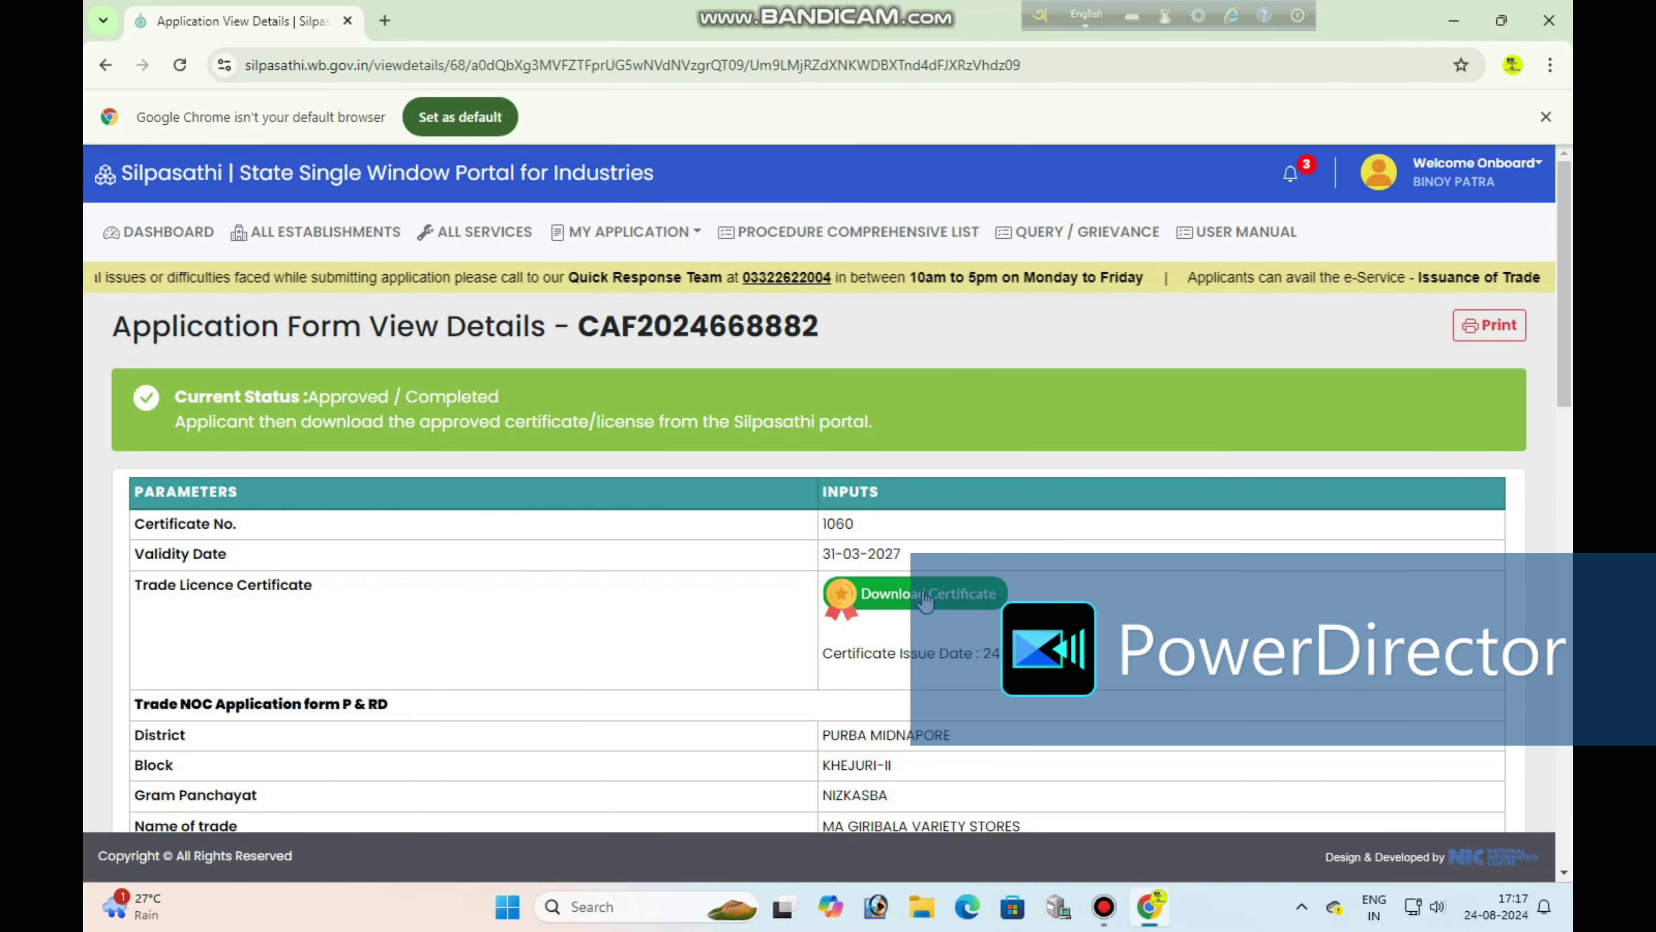
{"action": "left_click", "coordinate": [902, 595]}
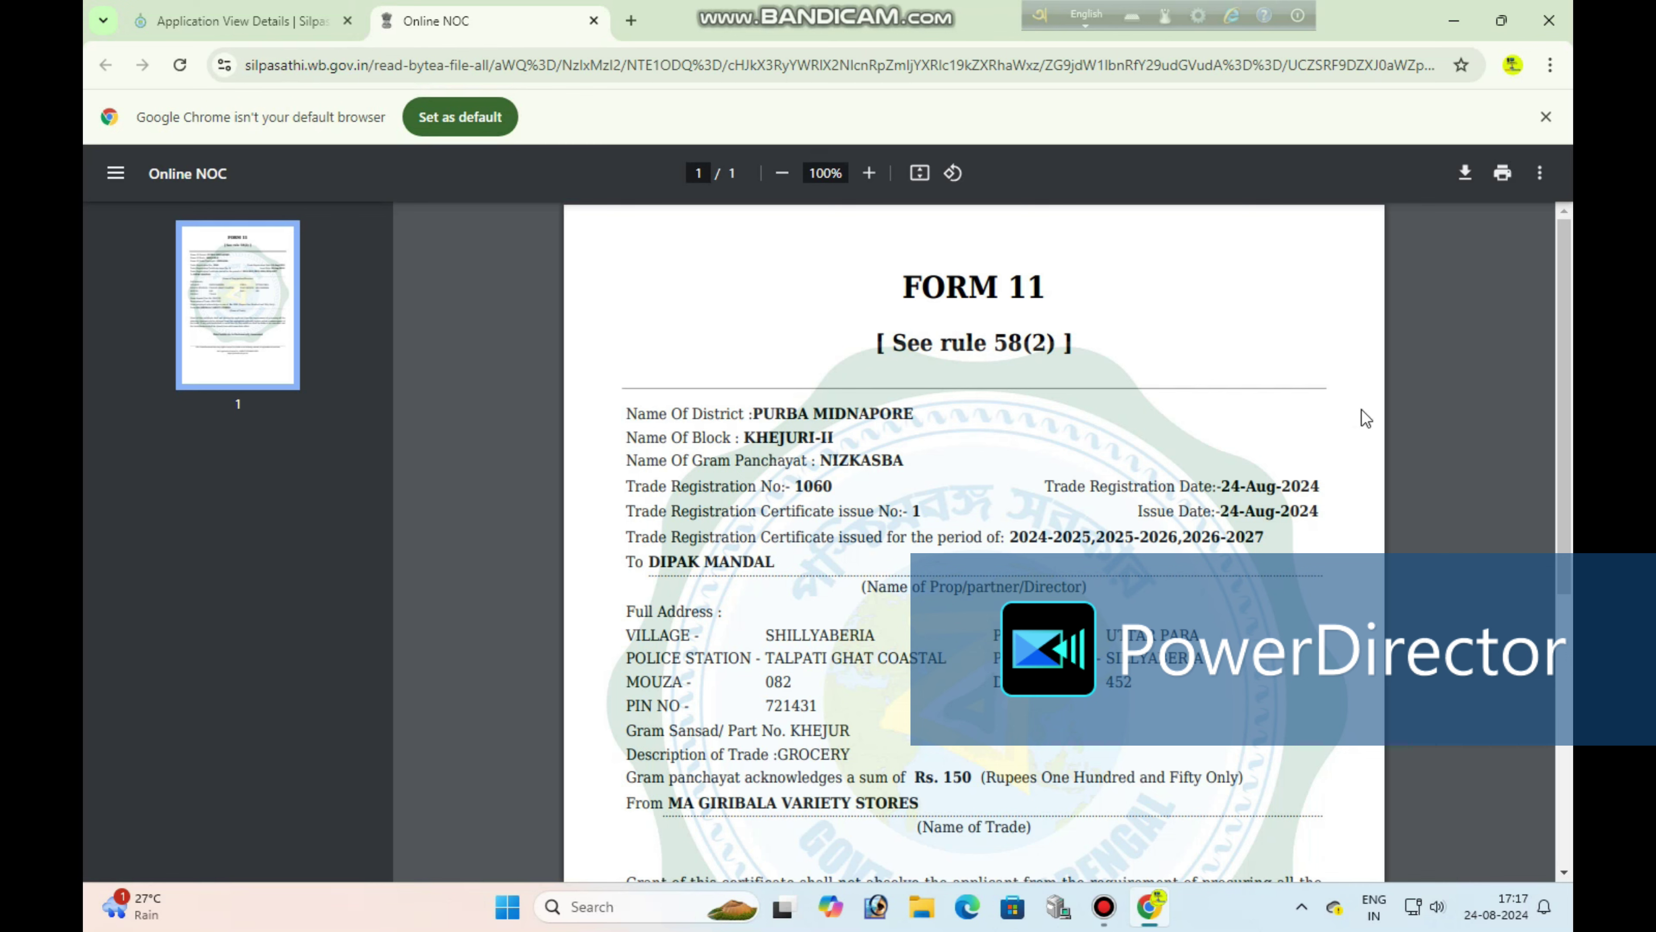
{"action": "left_click", "coordinate": [593, 21]}
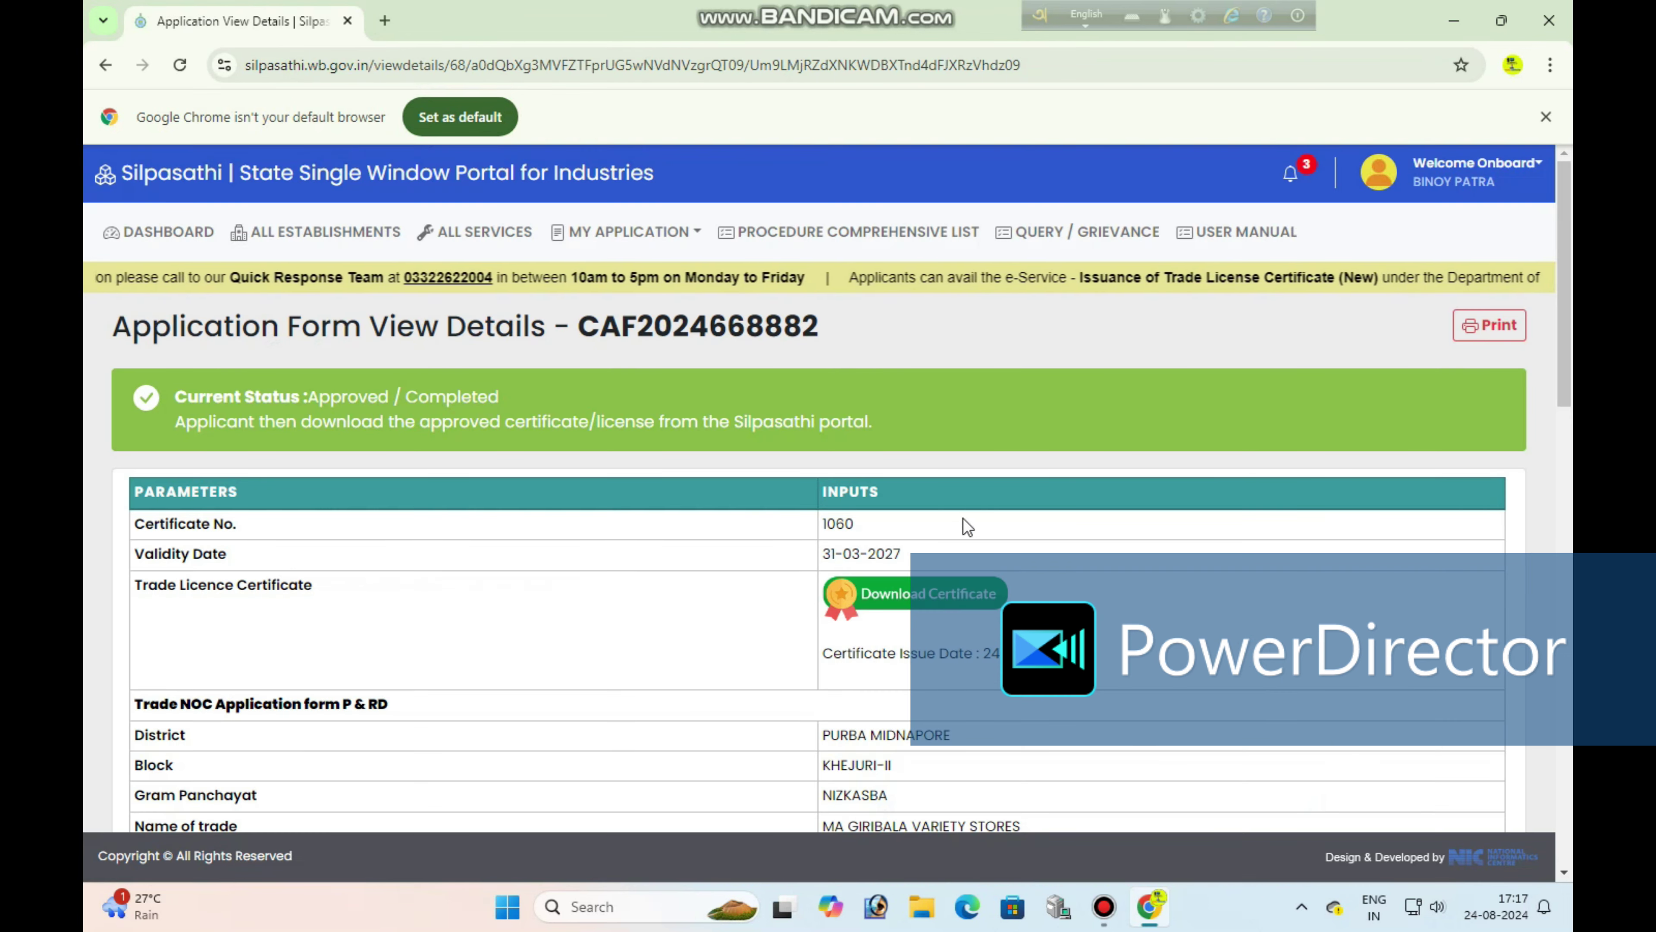